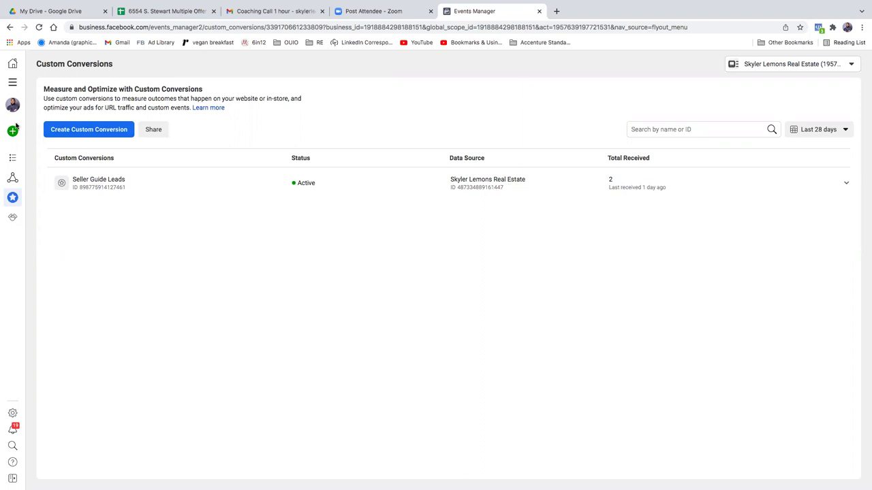
# Step: Bring up the All tools panel from the Events Manager sidebar menu
pyautogui.click(13, 85)
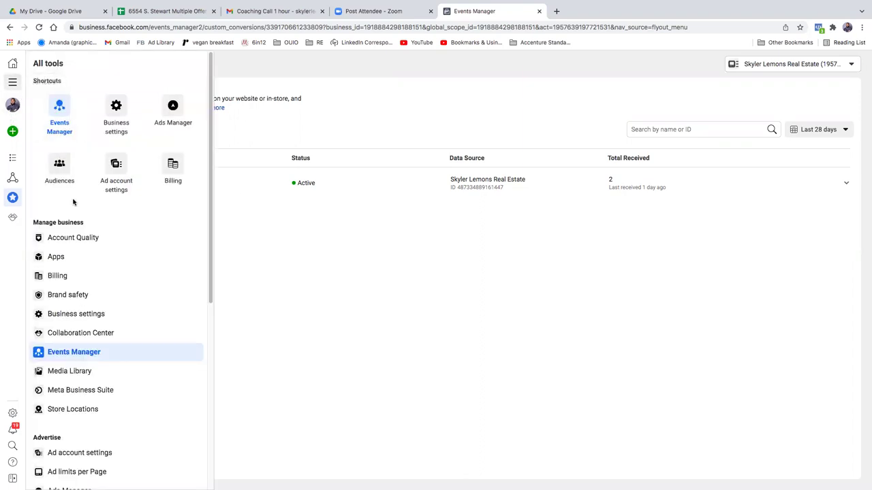
# Step: Jump to the Audiences page listing Seller Page Visitors Only and Seller Guide Leads
pyautogui.click(68, 171)
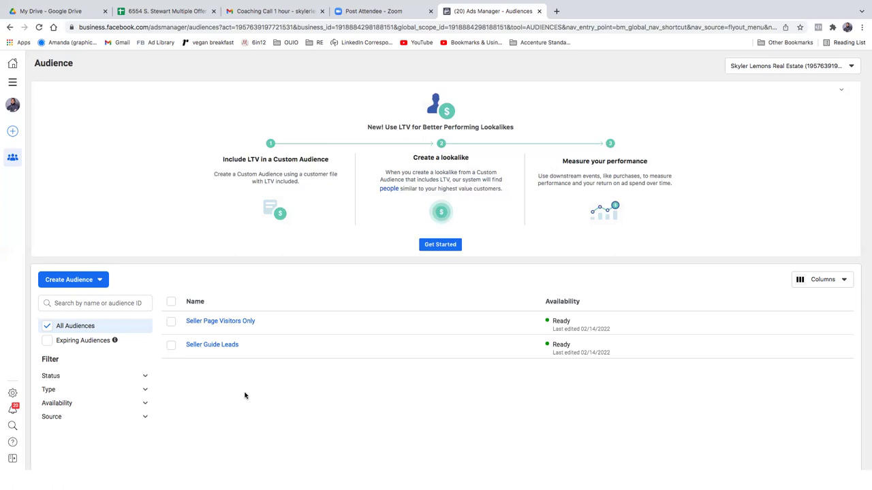
# Step: Switch to Ads Manager's Campaigns page with its three existing campaigns
pyautogui.click(13, 83)
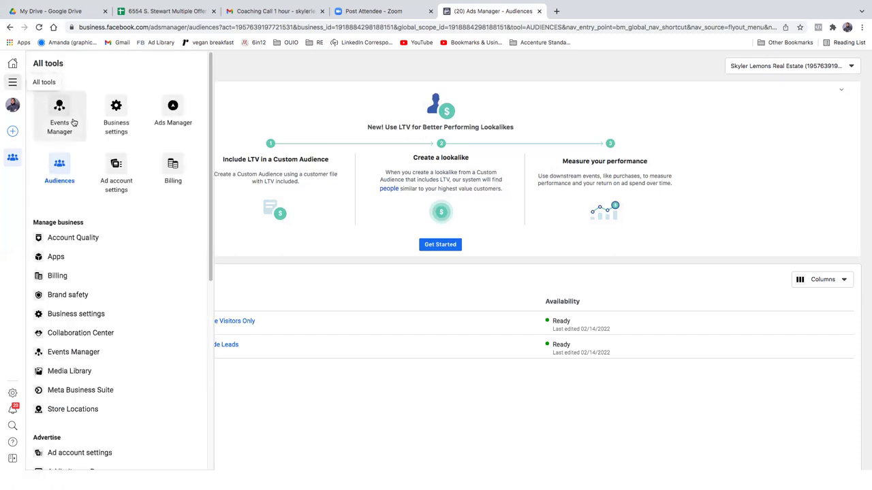
pyautogui.click(166, 113)
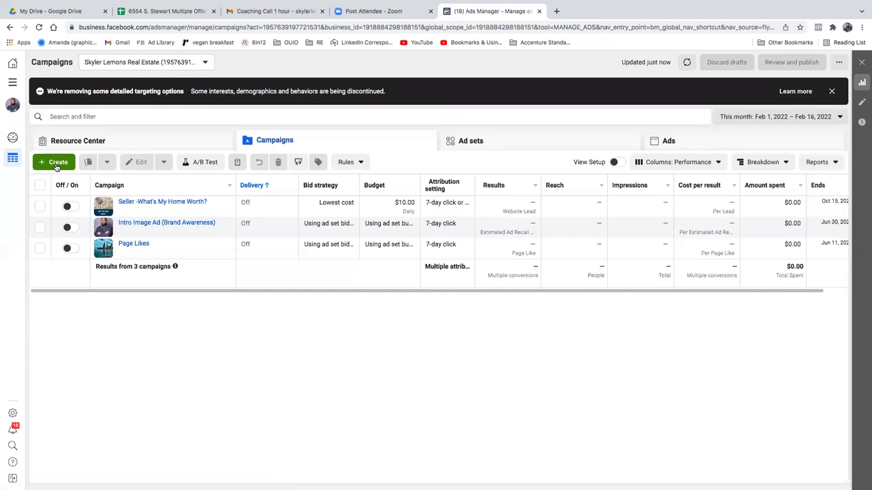
# Step: Start a new campaign to bring up the six-objective chooser
pyautogui.click(57, 165)
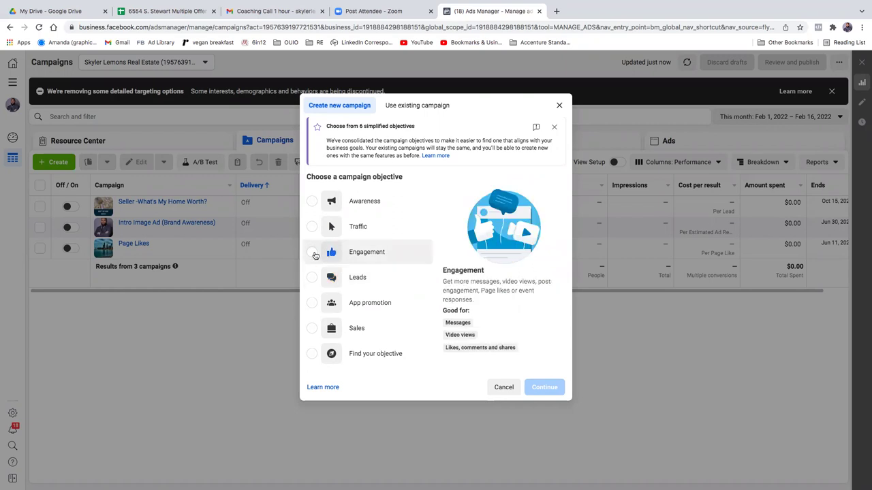
# Step: Pick Engagement as the objective and continue to create the draft campaign
pyautogui.click(313, 254)
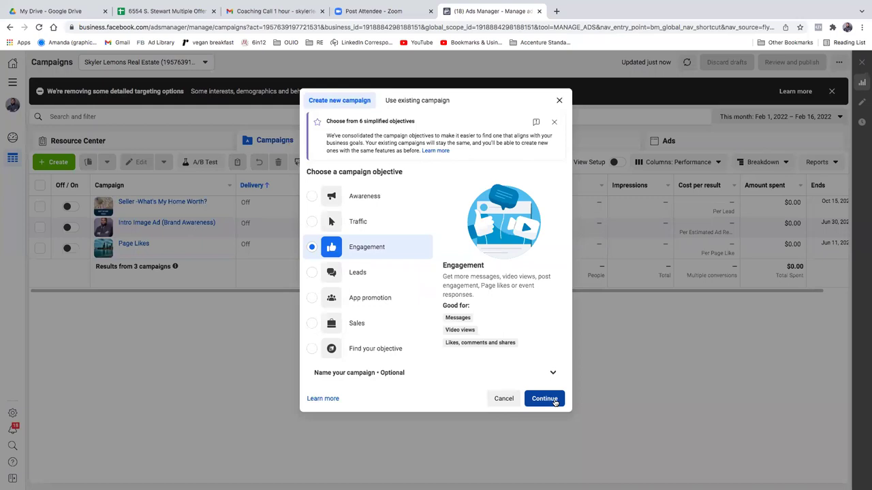
pyautogui.click(555, 400)
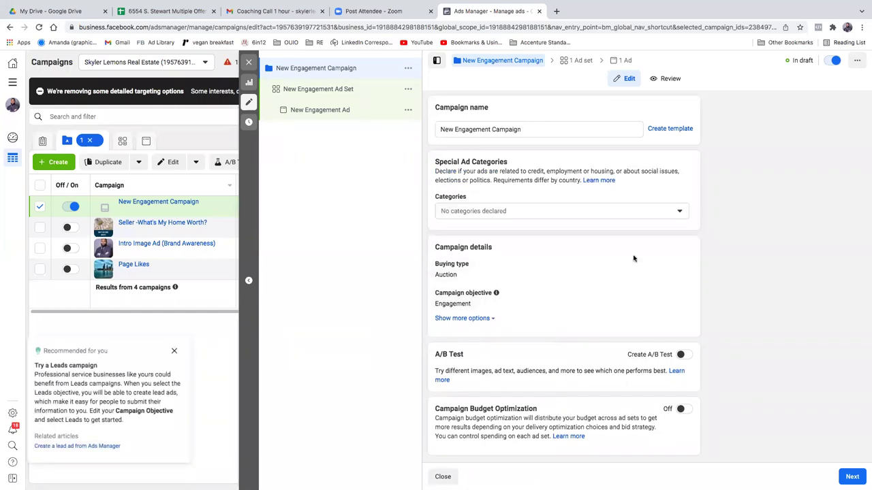
# Step: Mark the campaign's special ad category as Housing for the United States
pyautogui.click(639, 215)
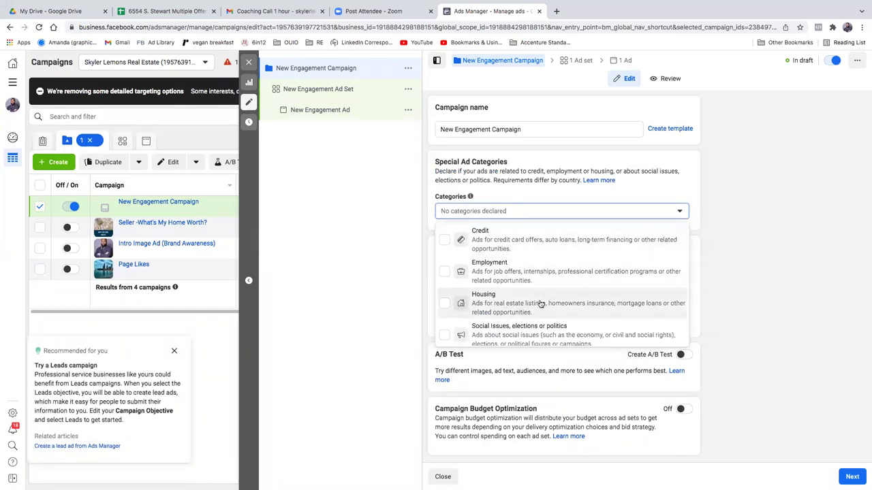
pyautogui.click(543, 304)
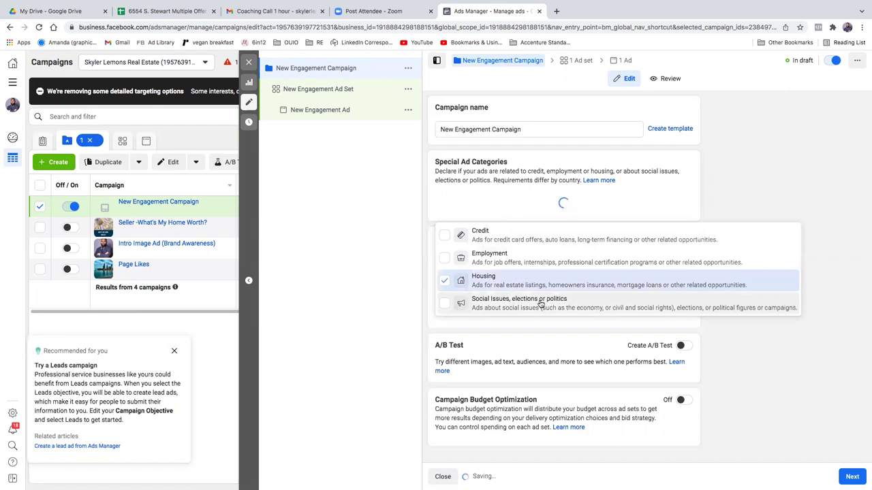
pyautogui.click(724, 212)
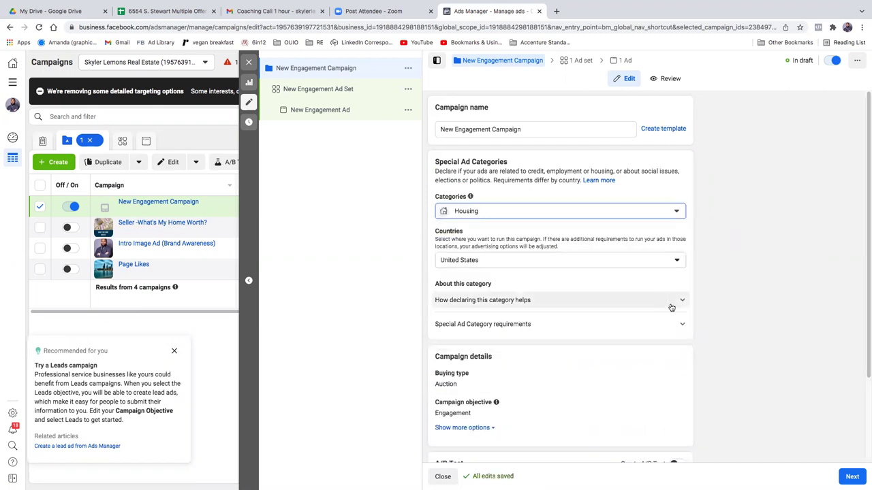
pyautogui.click(498, 129)
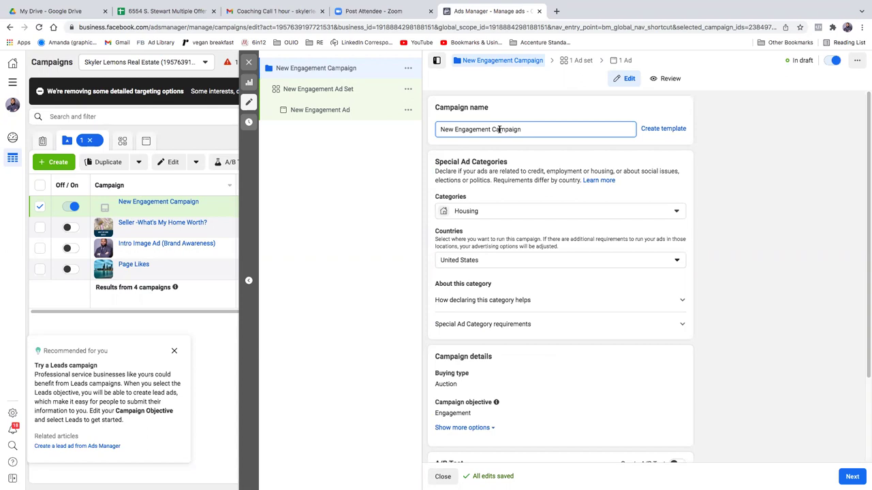
# Step: Name the campaign 'Seller Video Ad (Whiteboard- Engagement)' and advance to the ad set
pyautogui.moveTo(499, 129); pyautogui.dragTo(346, 133)
pyautogui.write('Selle')
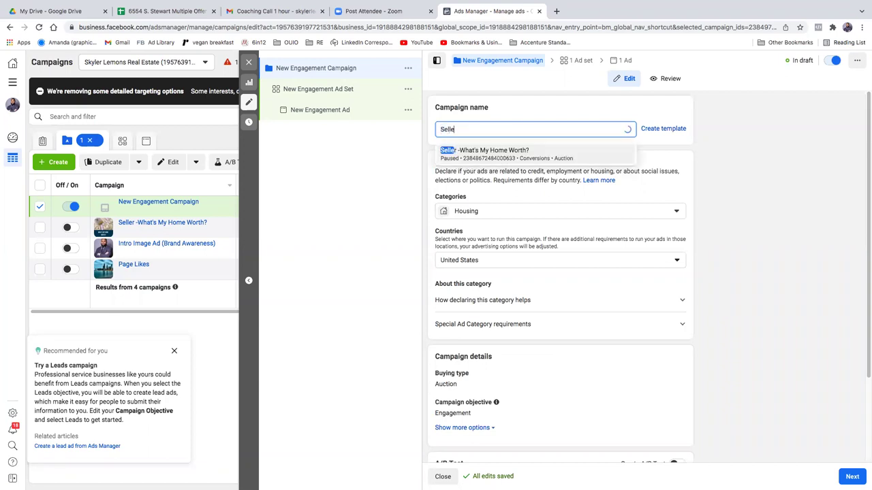
pyautogui.write('r Video Ad')
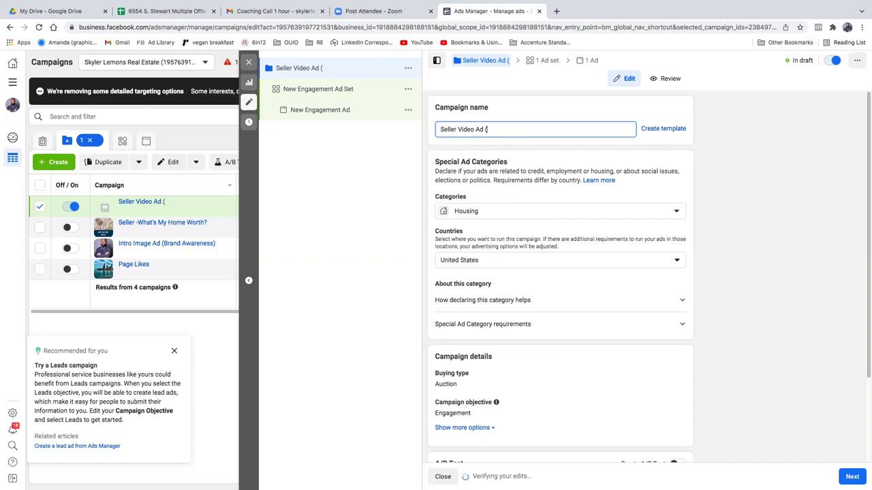
pyautogui.write('(Whiteboa')
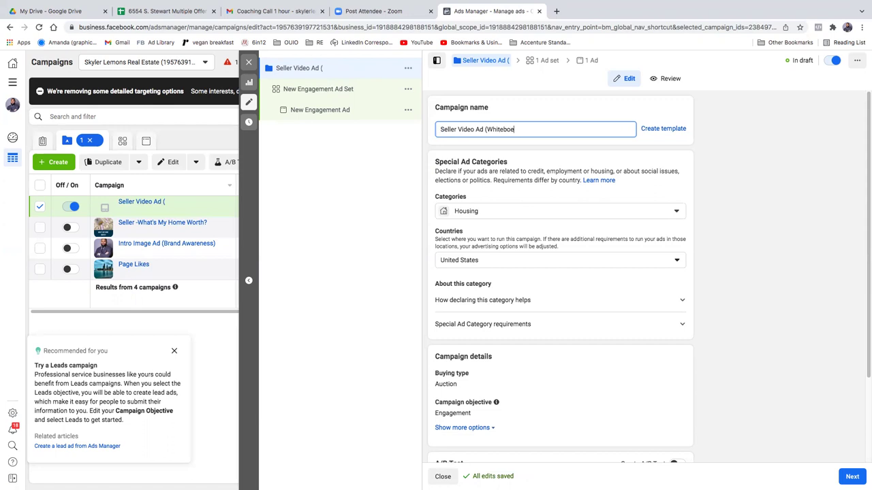
pyautogui.write('rd)')
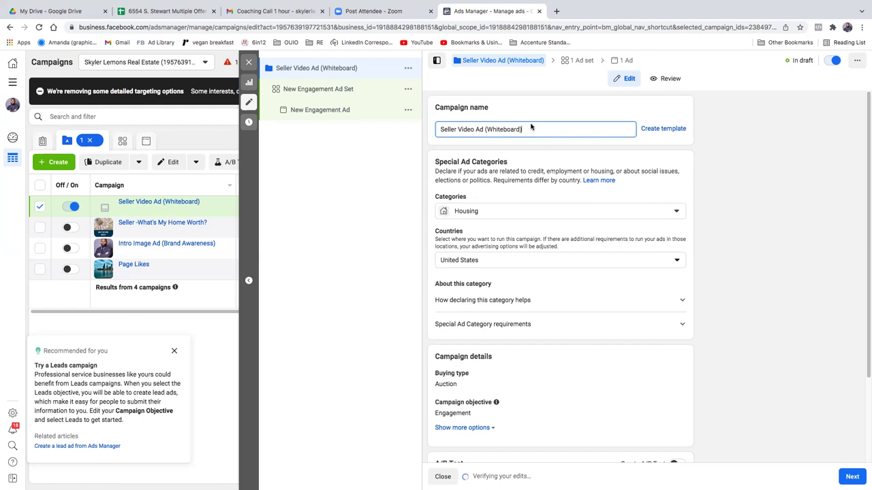
pyautogui.press('BackSpace')
pyautogui.write('- Engagement)')
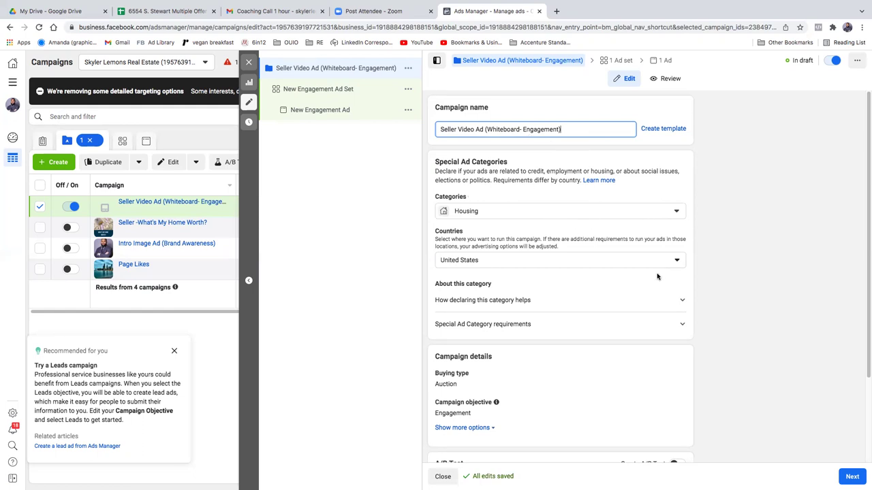
pyautogui.moveTo(866, 140); pyautogui.dragTo(867, 256)
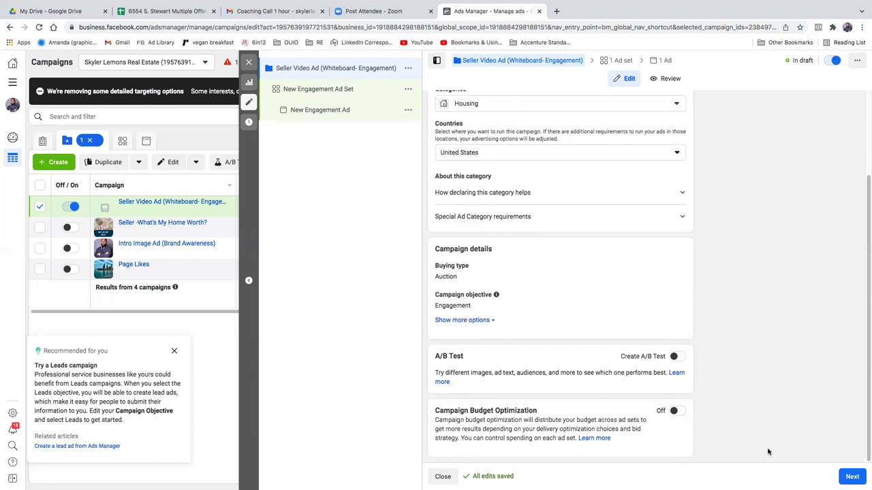
pyautogui.click(851, 476)
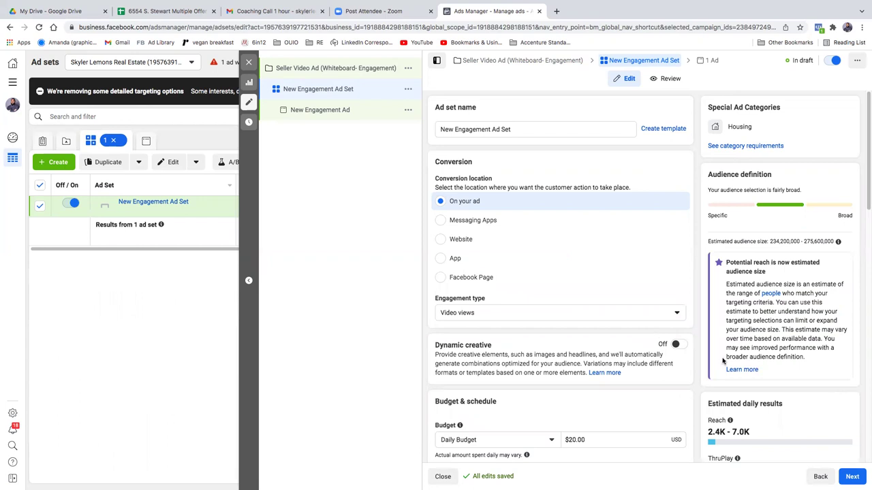
# Step: Choose Website as the ad set's conversion location
pyautogui.scroll(-3, 728, 364)
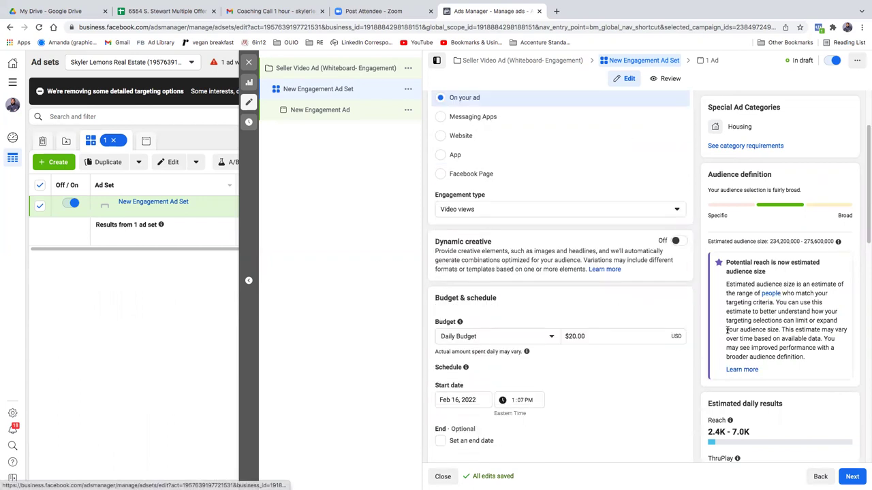
pyautogui.scroll(1, 644, 357)
pyautogui.scroll(2, 642, 357)
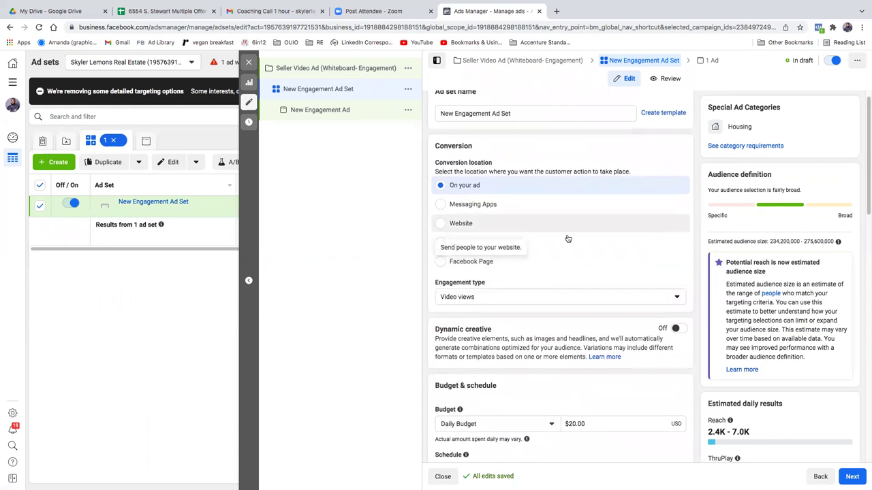
pyautogui.scroll(-4, 568, 239)
pyautogui.scroll(4, 568, 254)
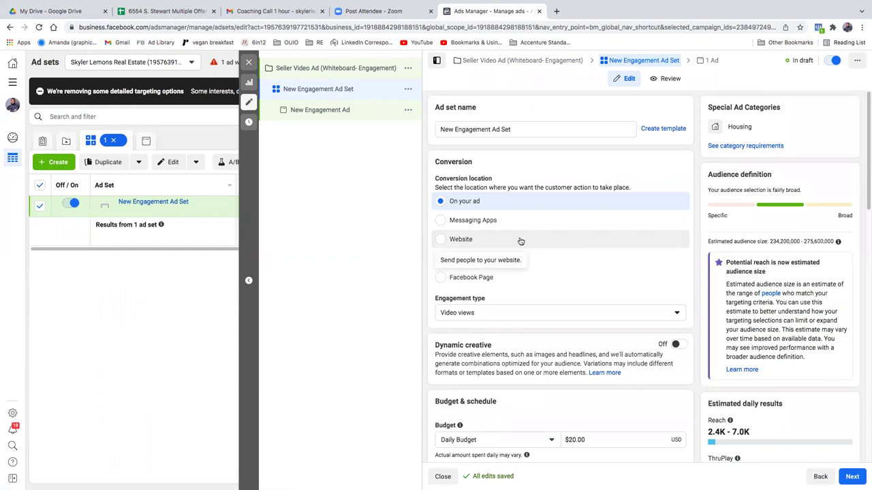
pyautogui.click(520, 241)
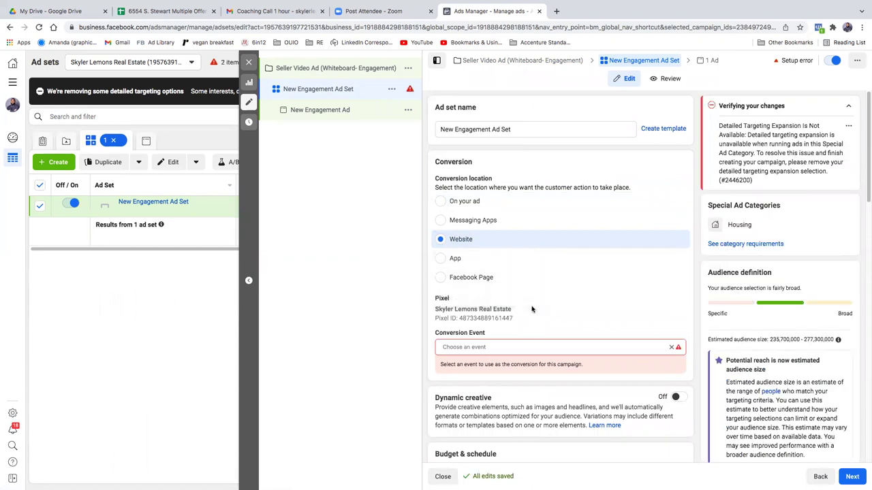
# Step: Open the Conversion Event dropdown to view the available events
pyautogui.click(557, 346)
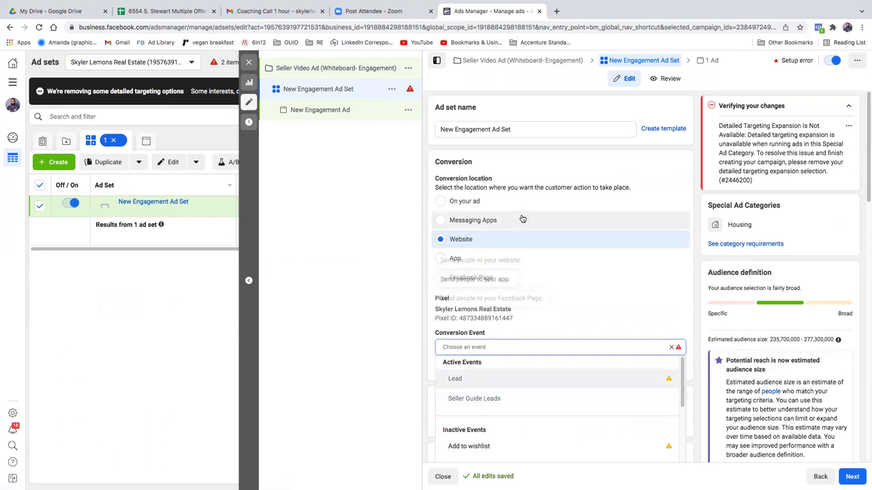
pyautogui.scroll(-2, 527, 164)
pyautogui.scroll(2, 527, 208)
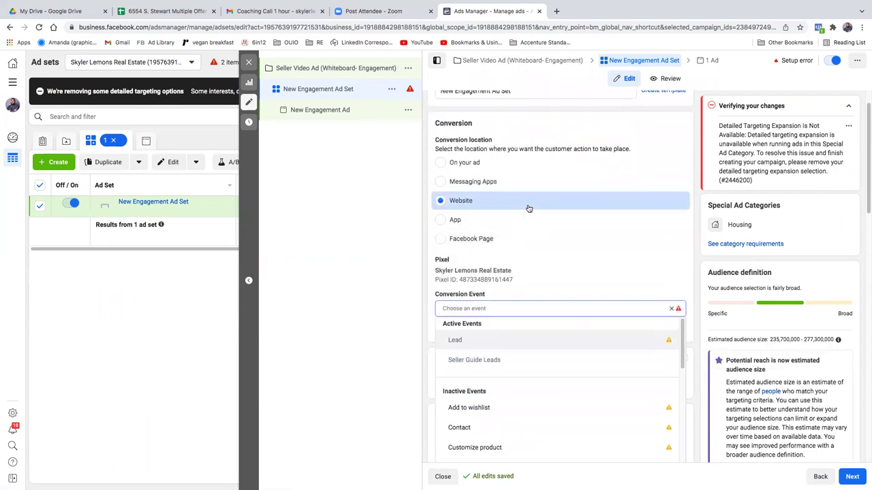
# Step: Select the existing ad set name text, then reopen the conversion event list
pyautogui.click(536, 130)
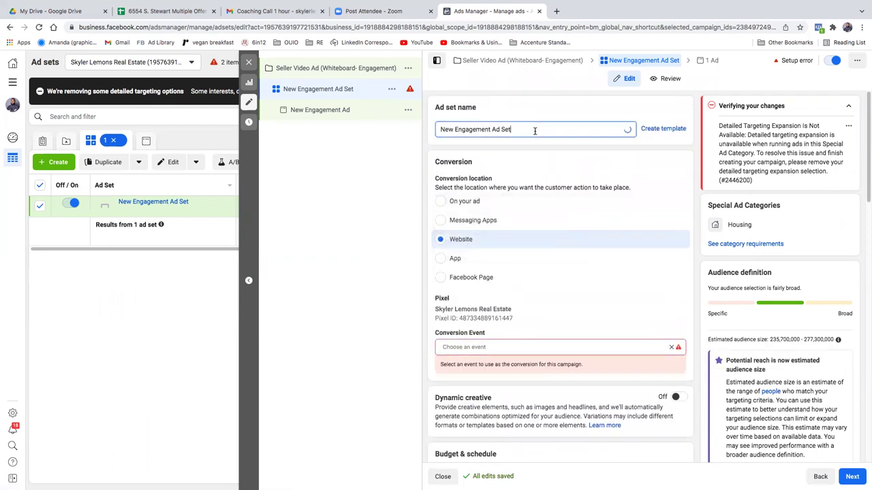
pyautogui.moveTo(536, 130); pyautogui.dragTo(441, 130)
pyautogui.click(453, 130)
pyautogui.moveTo(513, 130); pyautogui.dragTo(440, 134)
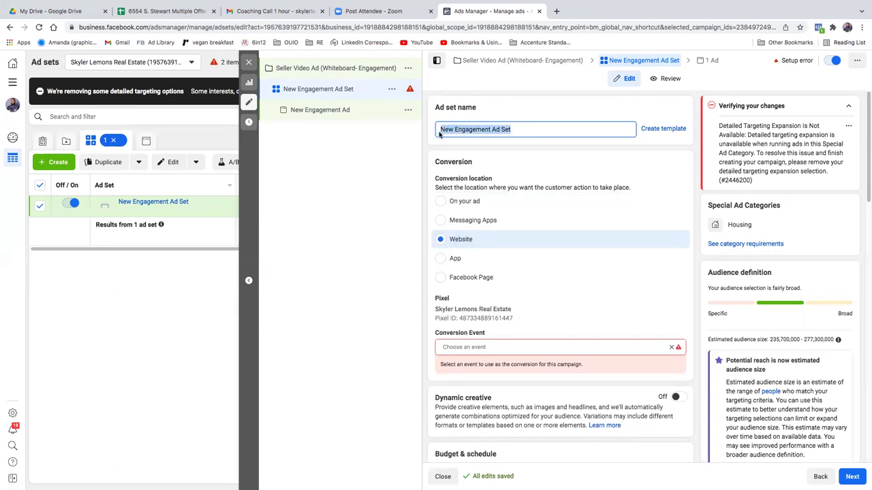
pyautogui.click(576, 346)
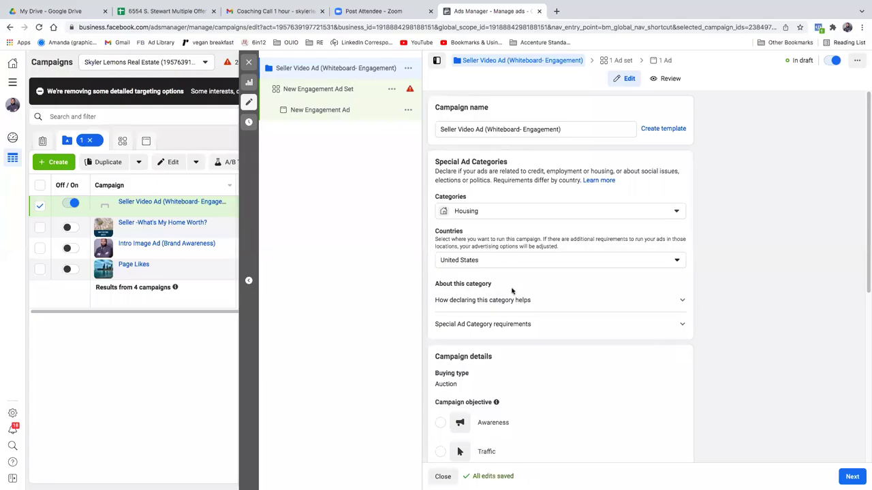
pyautogui.scroll(-5, 630, 276)
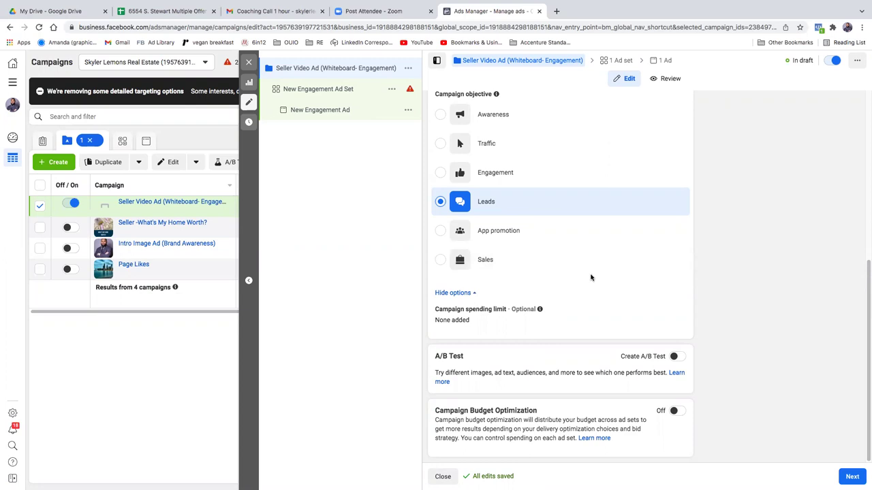
pyautogui.scroll(1, 685, 344)
pyautogui.scroll(-1, 703, 370)
# Step: Go to the ad set, set Seller Guide Leads as the conversion event, and select the ad set name
pyautogui.click(846, 476)
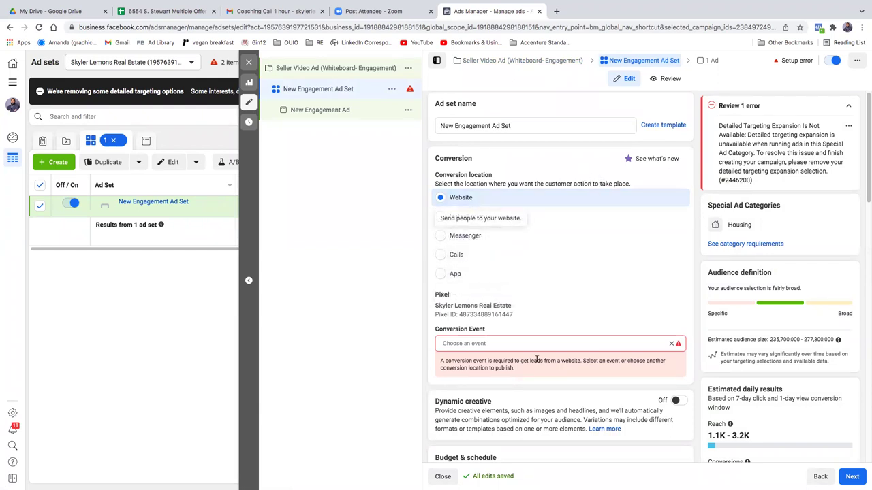
pyautogui.click(654, 347)
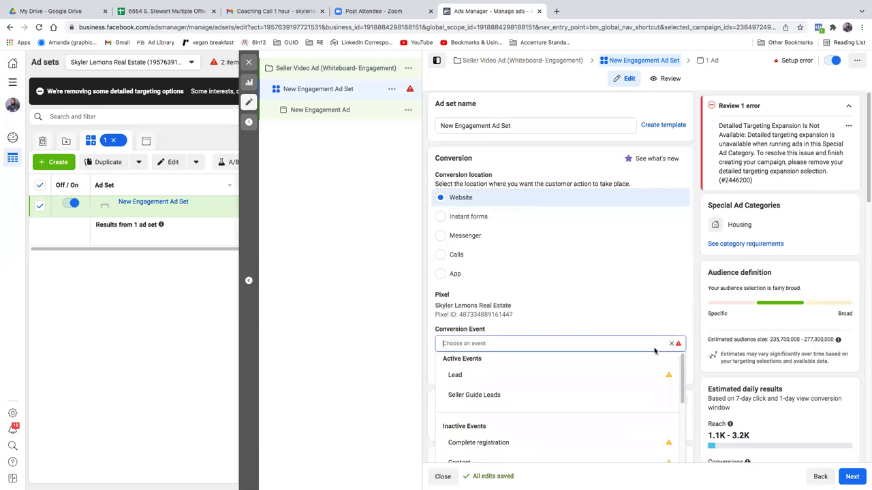
pyautogui.click(526, 395)
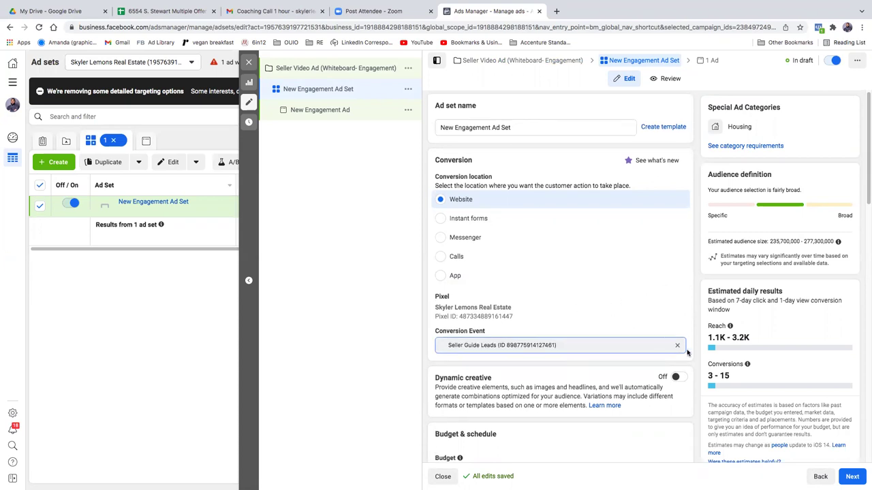
pyautogui.moveTo(511, 128); pyautogui.dragTo(357, 119)
# Step: Replace the ad set name 'New Engagement Ad Set' with 'Chicago'
pyautogui.write('Seller')
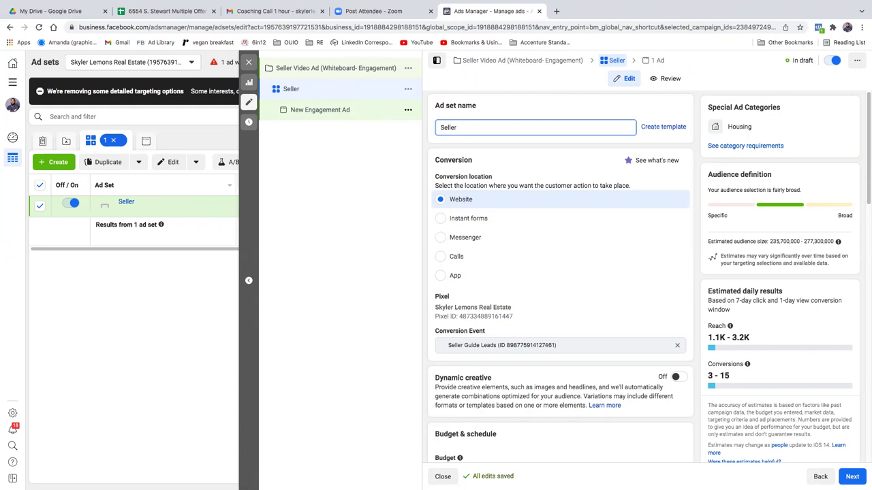
pyautogui.press('BackSpace')
pyautogui.press('BackSpace')
pyautogui.press('BackSpace')
pyautogui.press('BackSpace')
pyautogui.press('BackSpace')
pyautogui.press('BackSpace')
pyautogui.press('BackSpace')
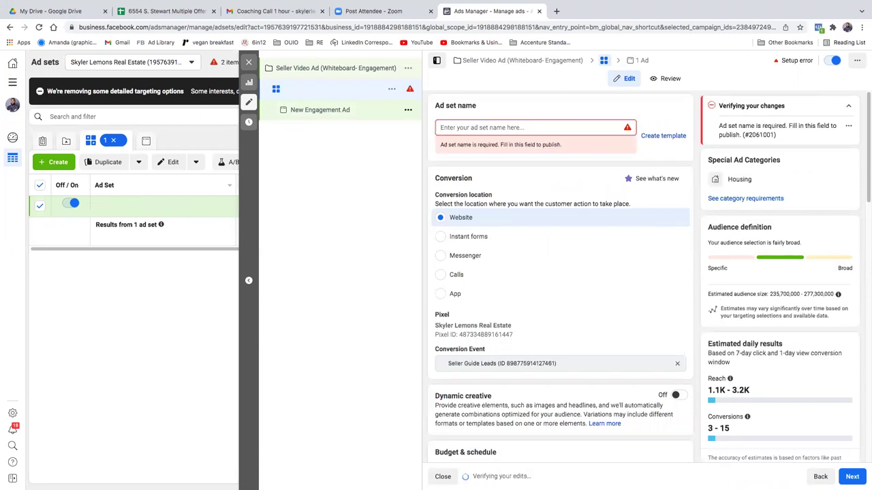
pyautogui.write('Chicago')
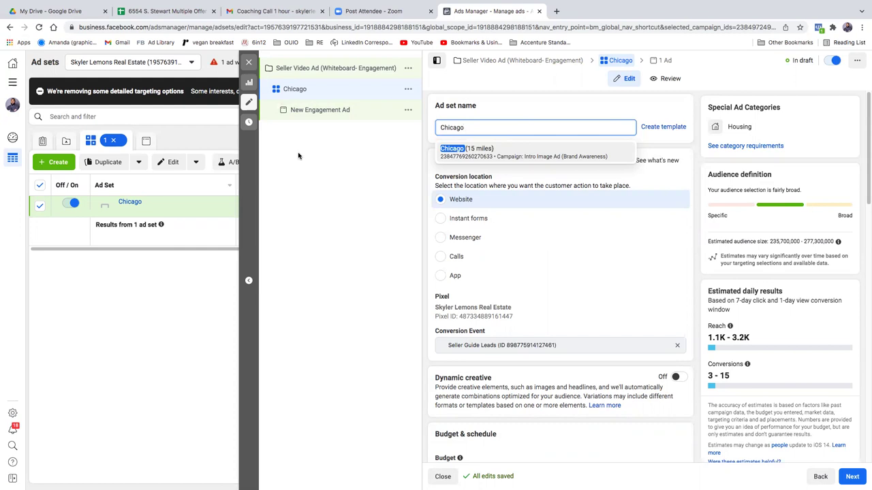
# Step: Discard the 'Chicago (15 miles)' suggestion and name the ad set 'Chicago $1'
pyautogui.click(470, 156)
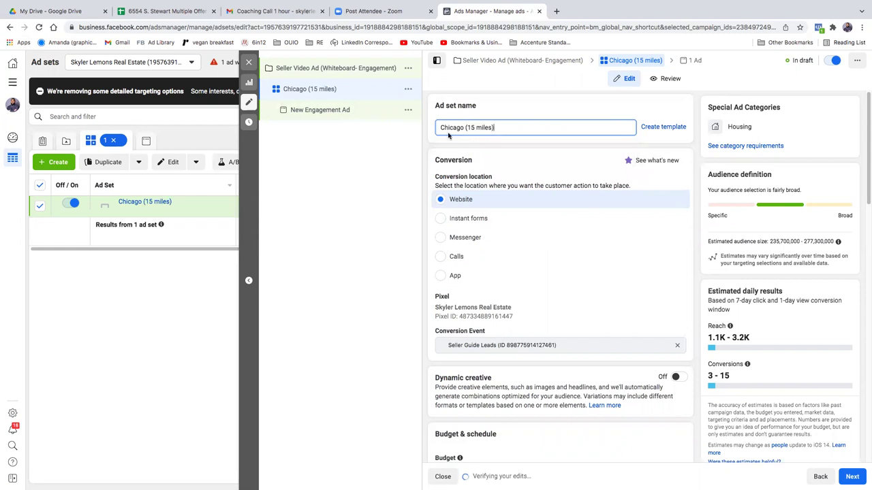
pyautogui.moveTo(497, 128); pyautogui.dragTo(403, 127)
pyautogui.press('BackSpace')
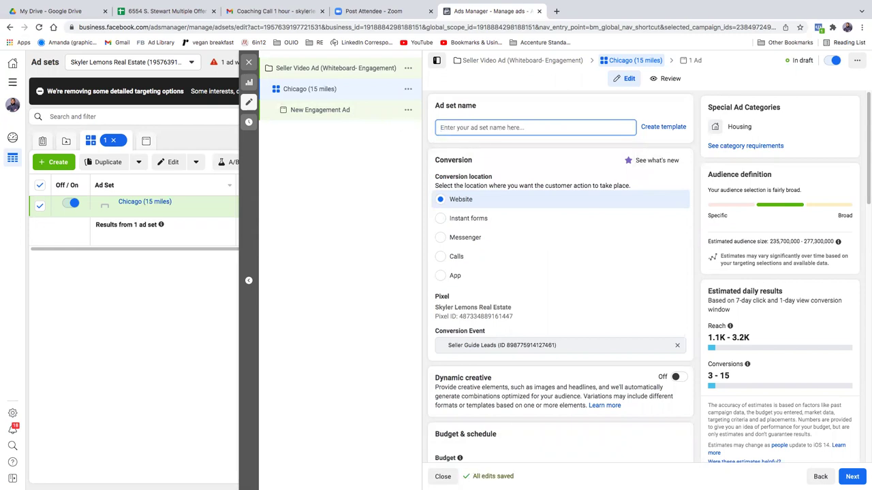
pyautogui.write('Chicago ')
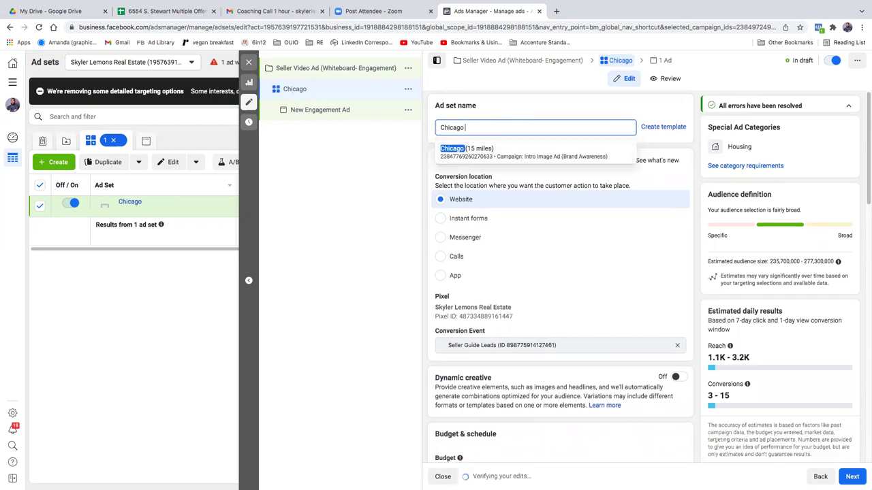
pyautogui.write('S1')
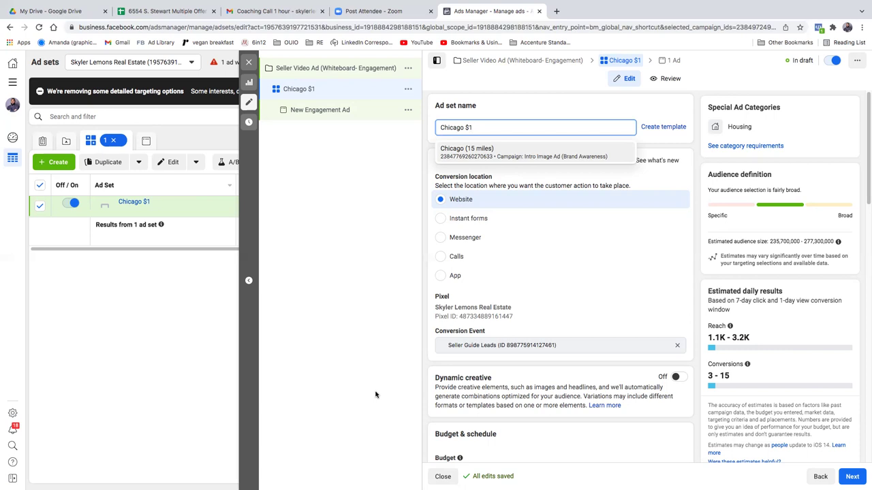
pyautogui.scroll(-4, 497, 348)
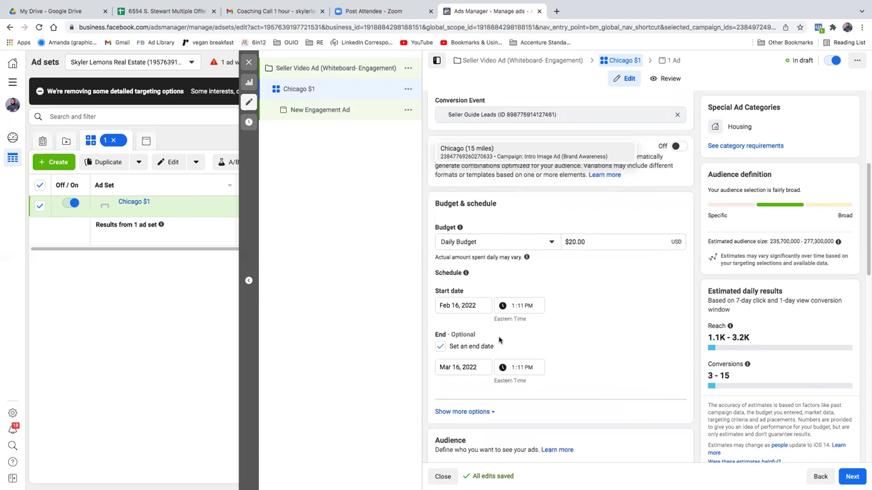
pyautogui.scroll(1, 497, 344)
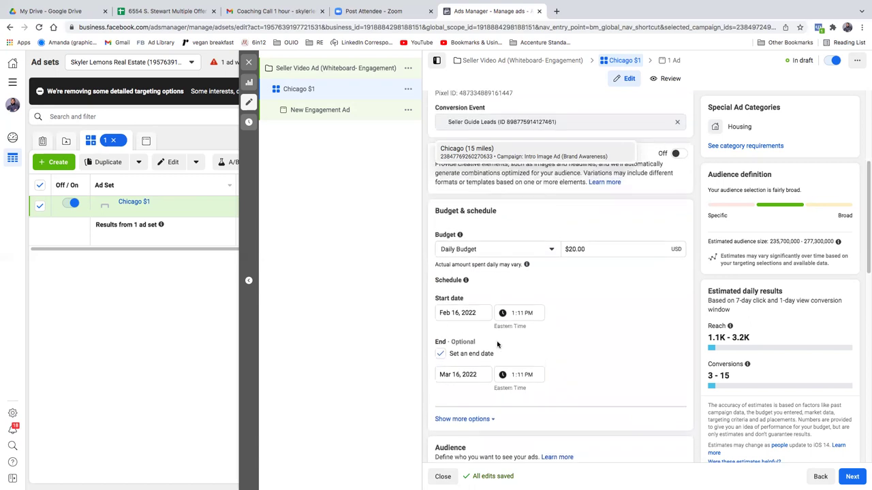
pyautogui.scroll(4, 497, 345)
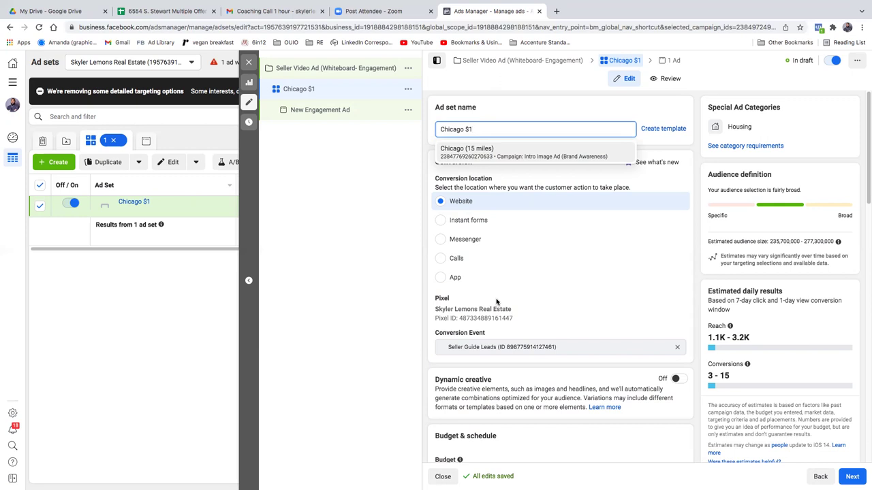
# Step: Complete the ad set name as 'Chicago $150' and open the Start date calendar under Budget & schedule
pyautogui.write('50')
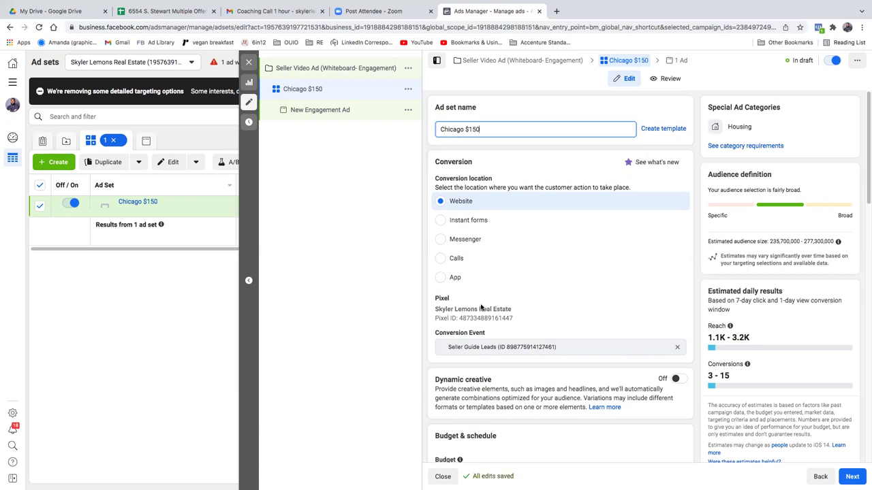
pyautogui.scroll(-2, 430, 326)
pyautogui.scroll(-2, 427, 324)
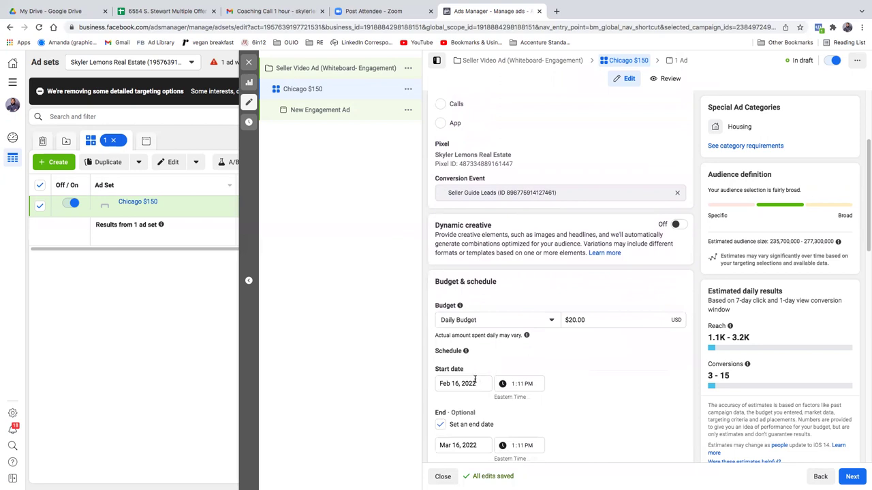
pyautogui.click(474, 383)
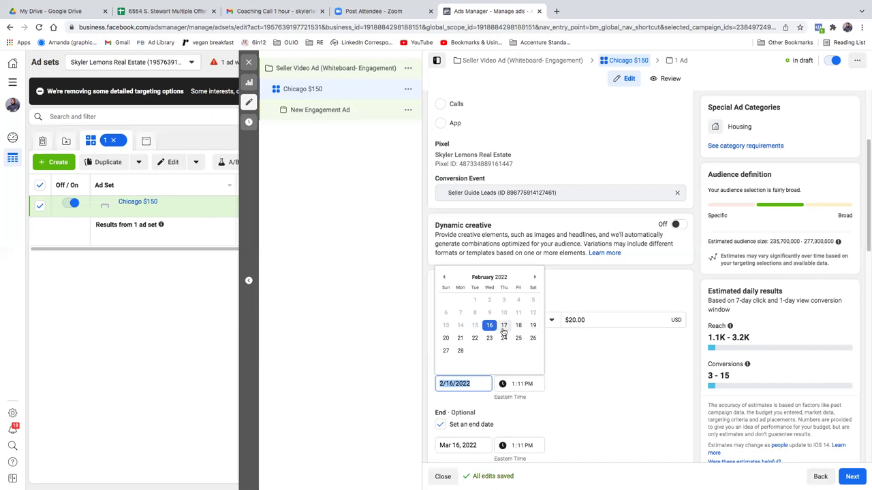
# Step: Schedule the ad set to run from Feb 17, 2022 to Mar 31, 2022
pyautogui.click(504, 327)
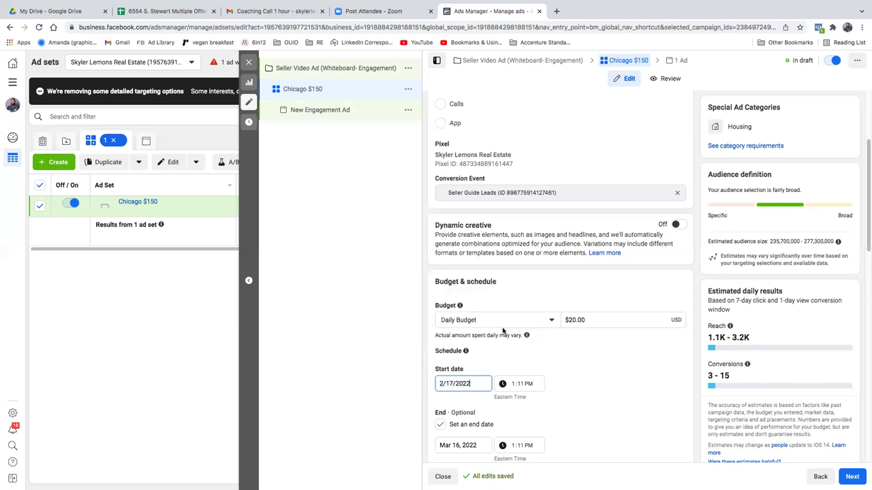
pyautogui.click(472, 446)
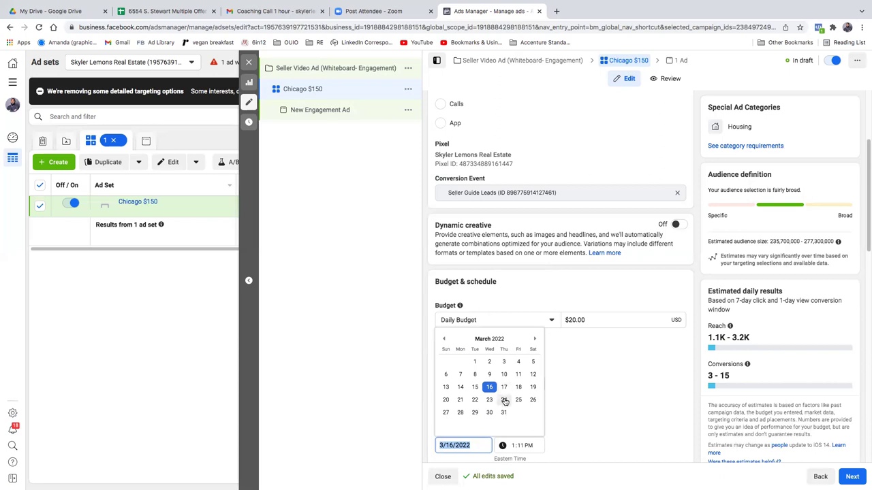
pyautogui.click(504, 412)
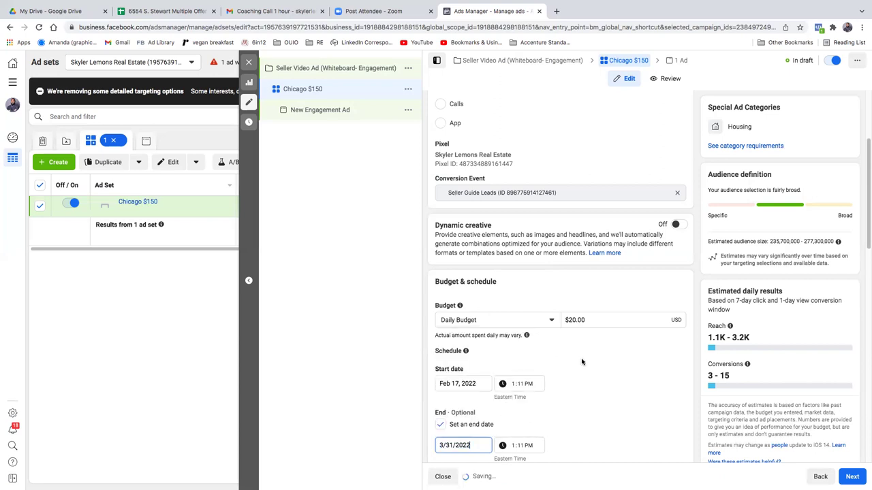
pyautogui.click(485, 447)
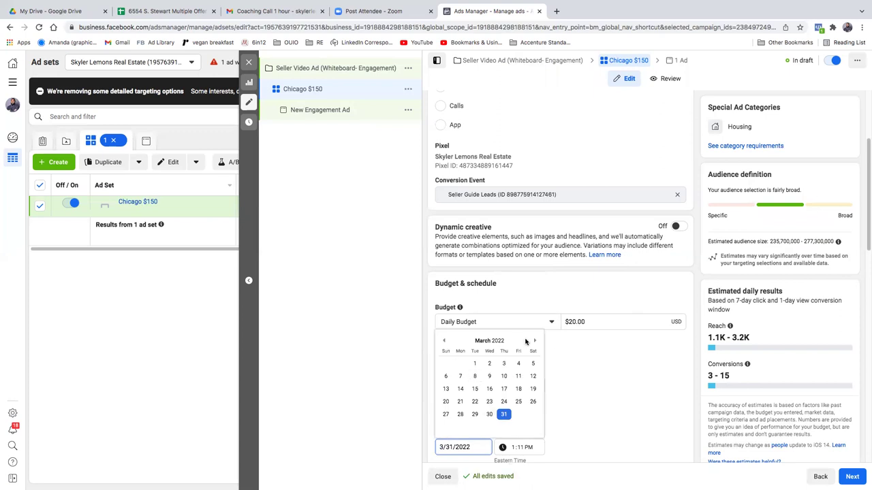
pyautogui.click(563, 351)
pyautogui.click(553, 322)
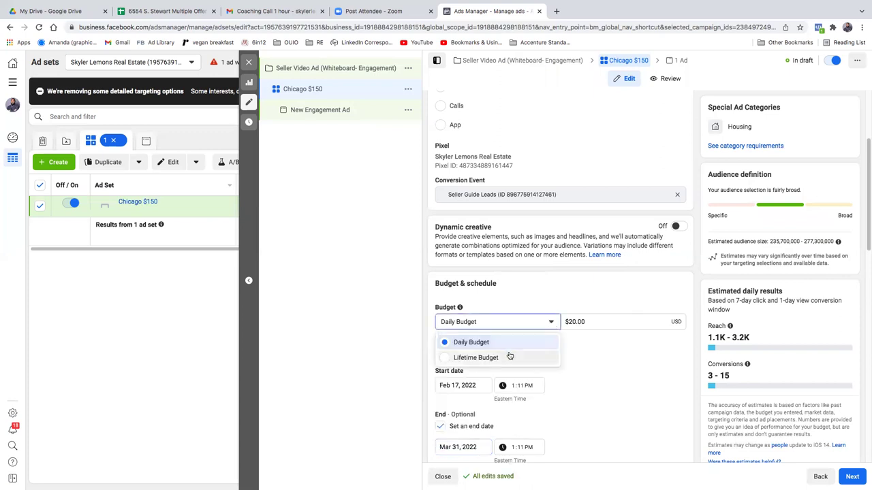
# Step: Switch the ad set to a $150.00 lifetime budget
pyautogui.click(510, 356)
pyautogui.click(593, 323)
pyautogui.moveTo(594, 321); pyautogui.dragTo(555, 320)
pyautogui.write('150')
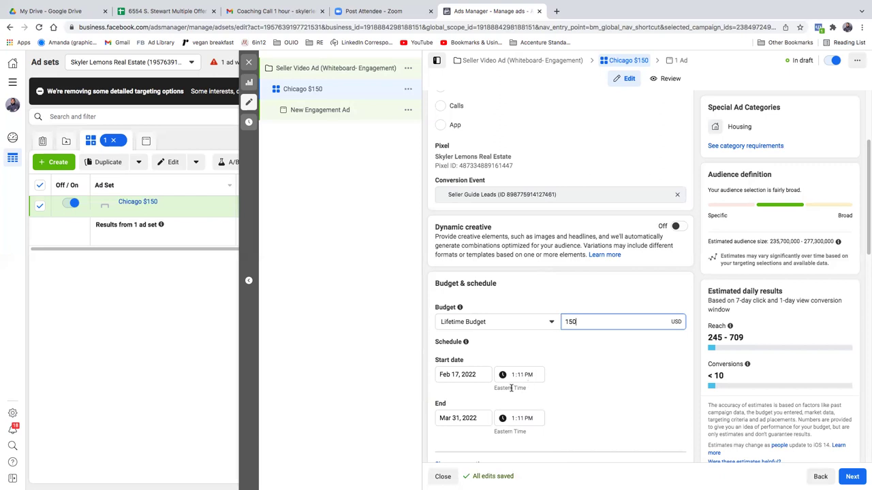
# Step: Confirm the Feb 17 start date and move the End date calendar back to February
pyautogui.click(480, 375)
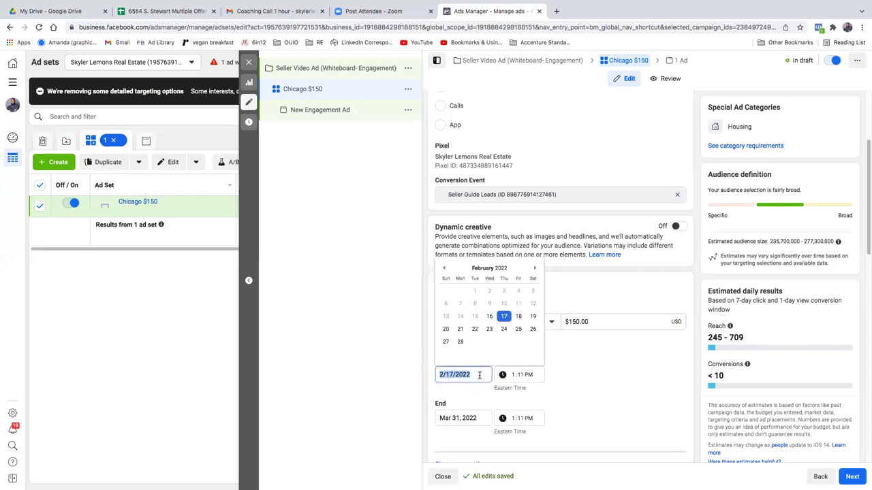
pyautogui.click(505, 319)
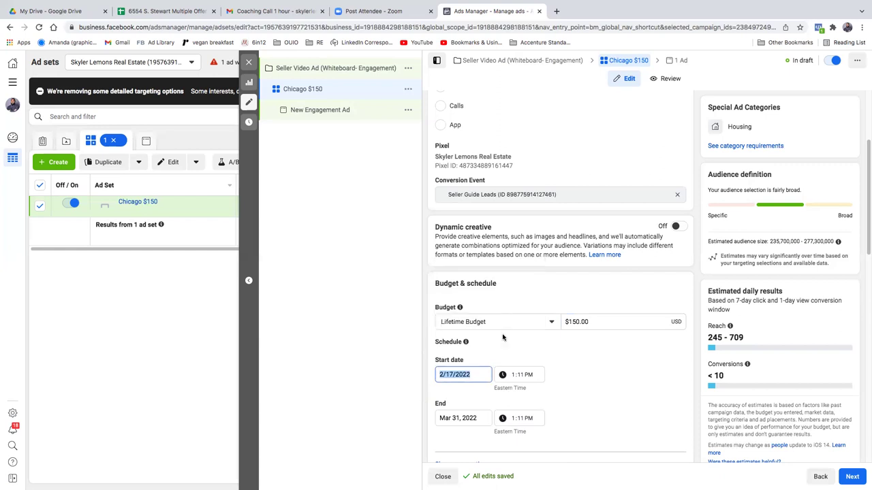
pyautogui.click(475, 417)
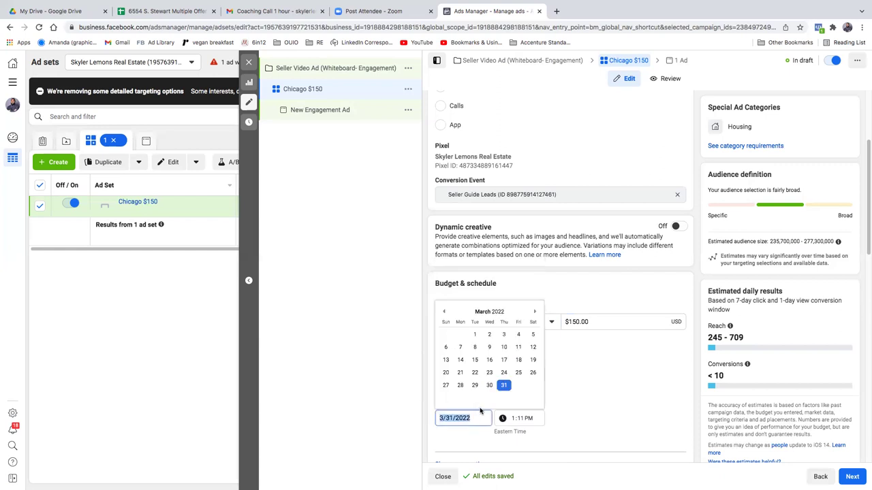
pyautogui.click(445, 313)
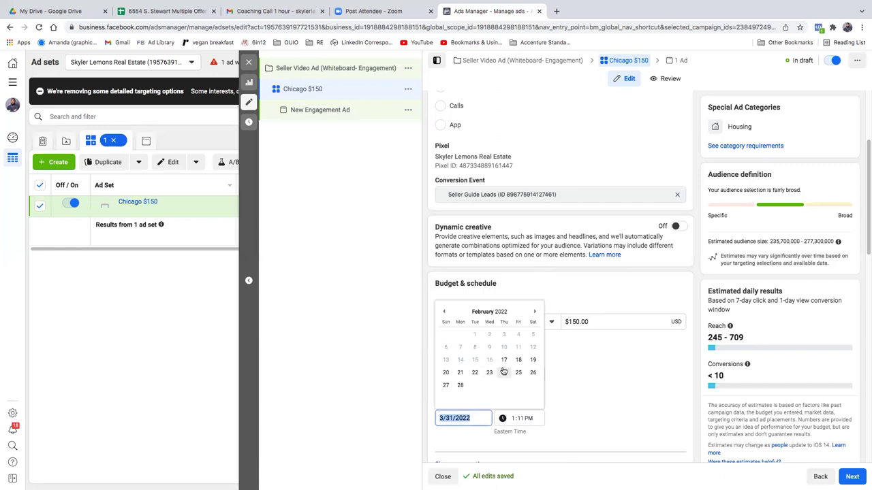
# Step: Set the end date to Mar 3, 2022 and the start time to 6:00 AM
pyautogui.click(534, 313)
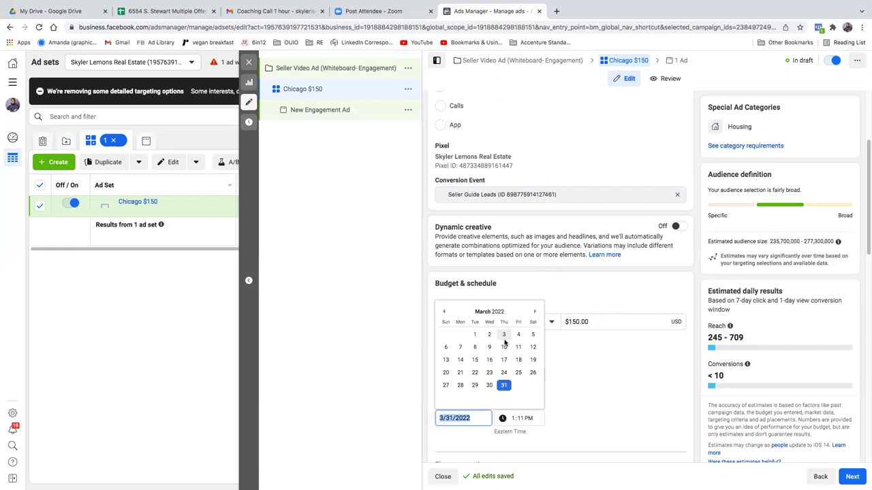
pyautogui.click(504, 335)
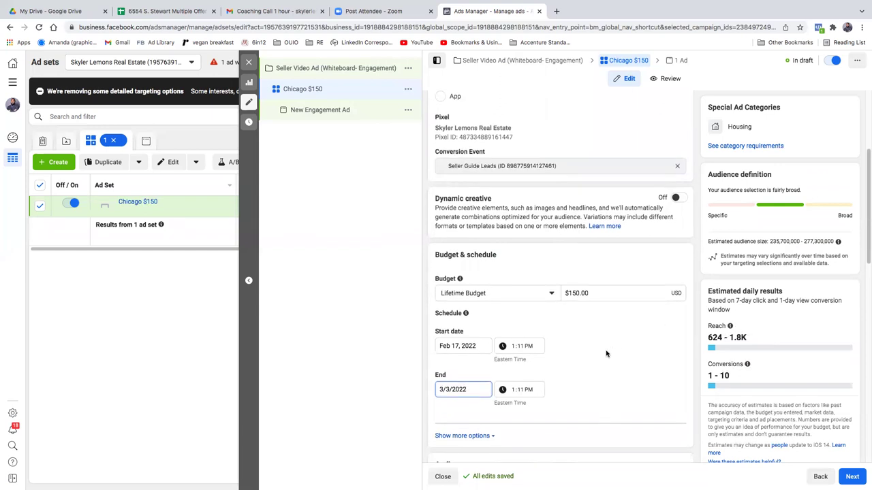
pyautogui.click(518, 346)
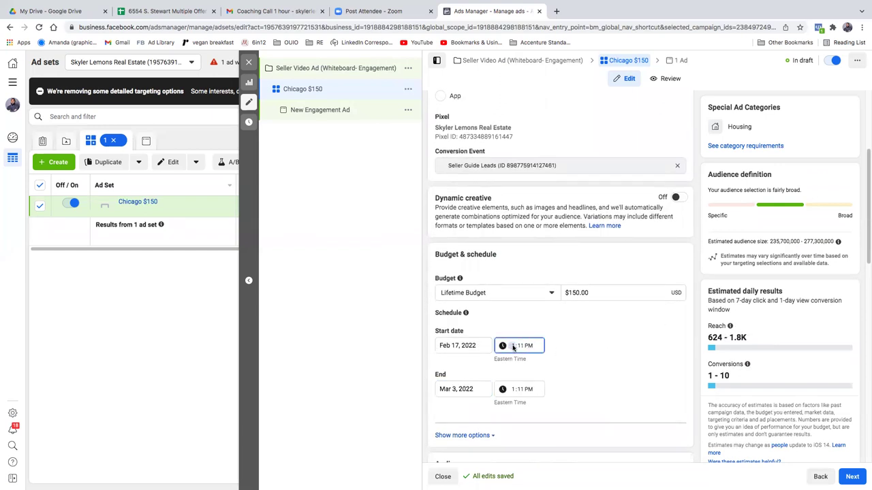
pyautogui.write('600')
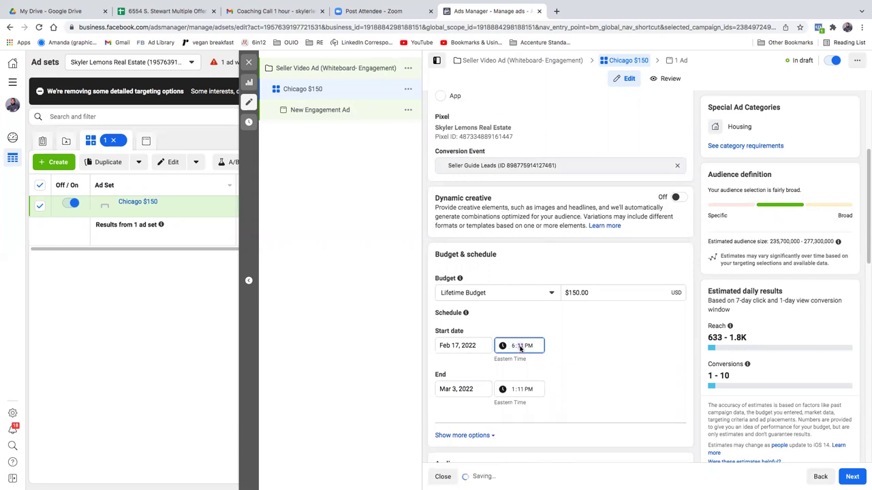
pyautogui.write('a')
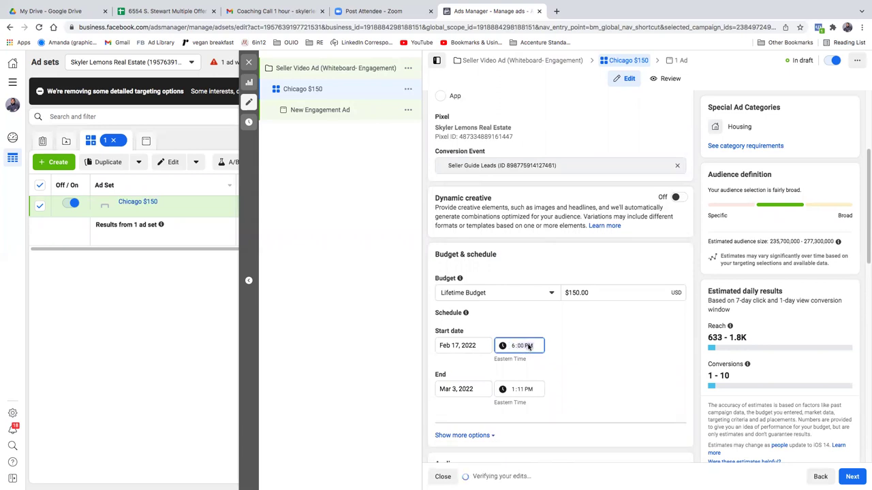
# Step: Set the end time to 6:00 AM, switching it from PM
pyautogui.click(515, 389)
pyautogui.write('6')
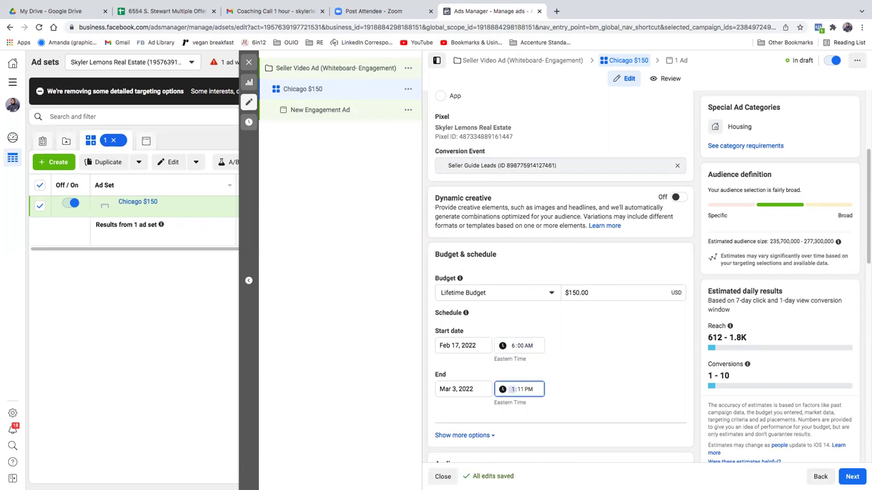
pyautogui.click(521, 392)
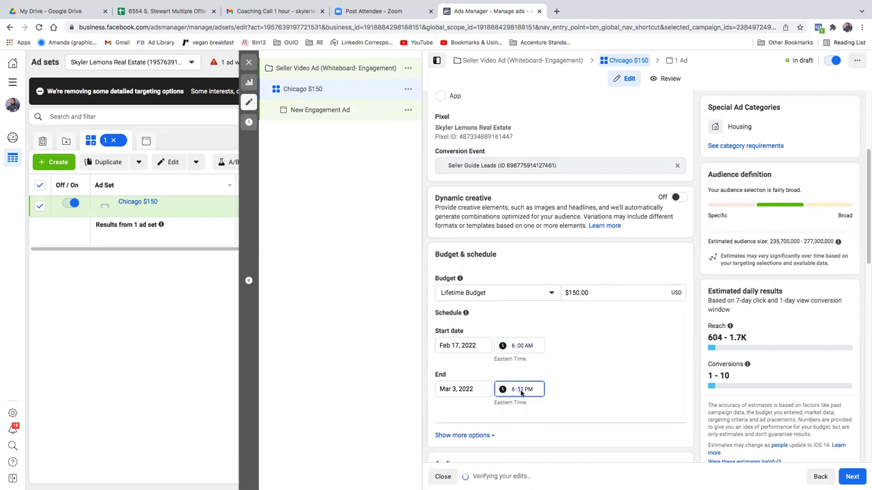
pyautogui.write('00')
pyautogui.click(530, 391)
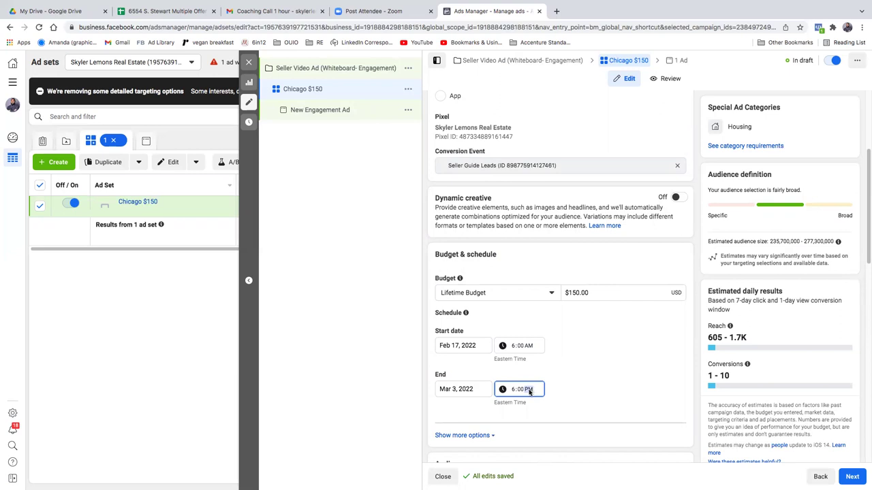
pyautogui.click(503, 390)
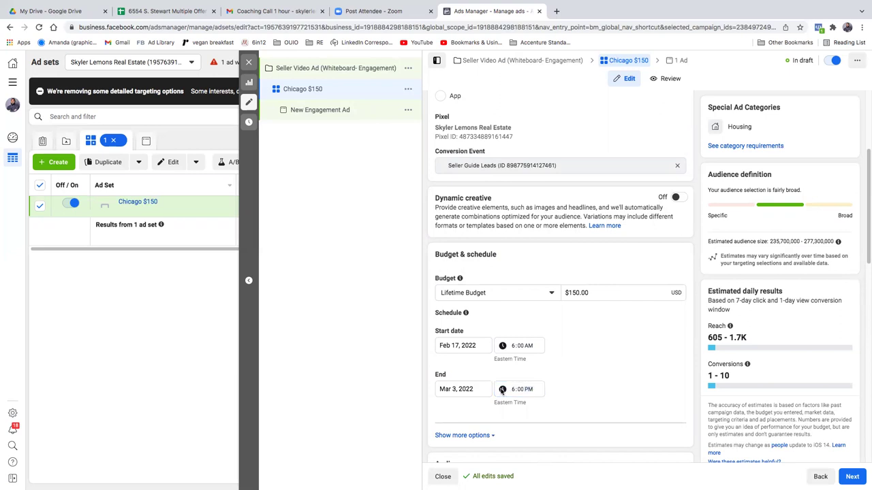
pyautogui.click(522, 390)
pyautogui.click(503, 389)
pyautogui.click(522, 390)
pyautogui.click(528, 390)
pyautogui.press('a')
pyautogui.click(561, 383)
pyautogui.scroll(-3, 640, 337)
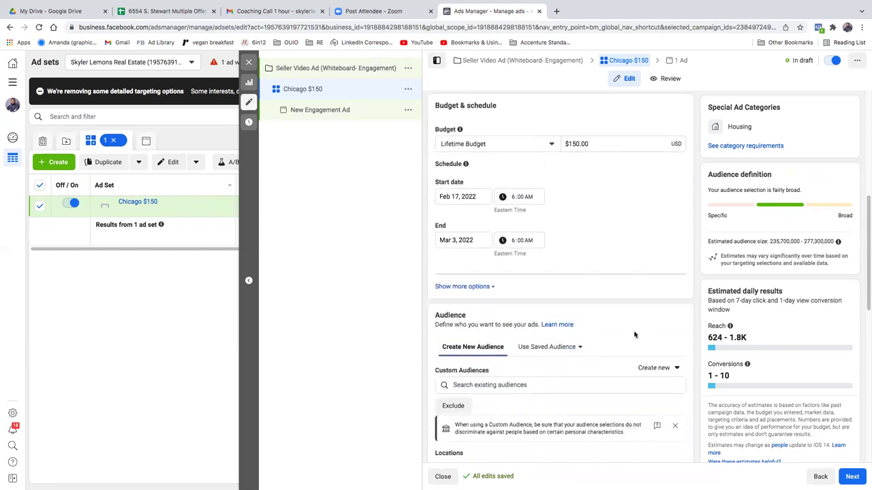
pyautogui.scroll(1, 633, 333)
pyautogui.scroll(1, 617, 282)
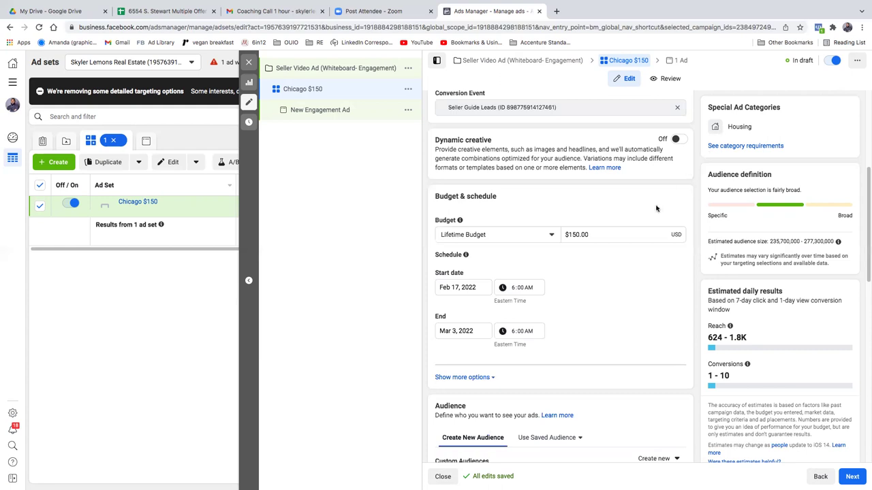
pyautogui.click(619, 234)
pyautogui.write('300')
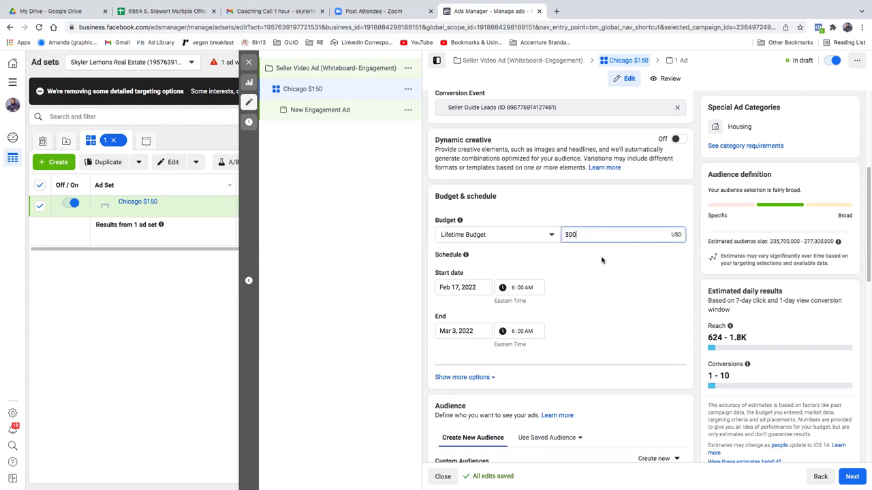
pyautogui.click(618, 294)
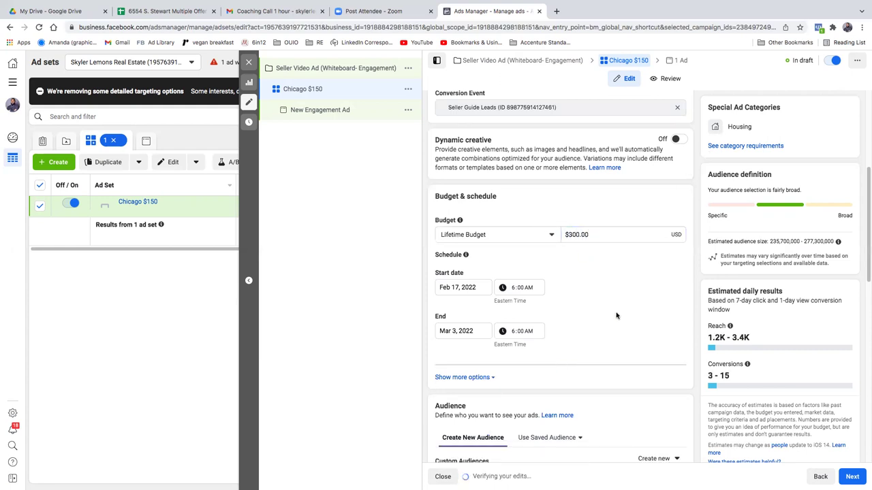
pyautogui.click(596, 235)
pyautogui.write('150')
pyautogui.tripleClick(602, 234)
pyautogui.write('300')
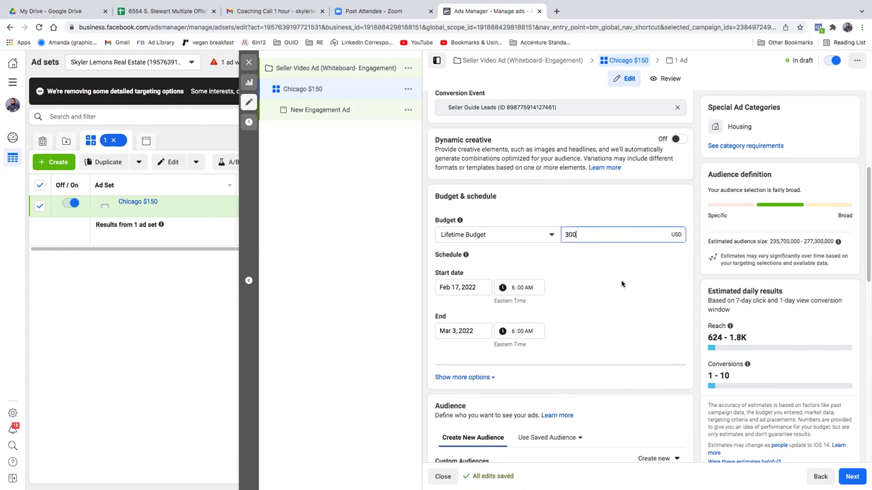
pyautogui.click(629, 324)
pyautogui.click(603, 234)
pyautogui.moveTo(603, 234); pyautogui.dragTo(555, 235)
pyautogui.write('150')
pyautogui.click(594, 276)
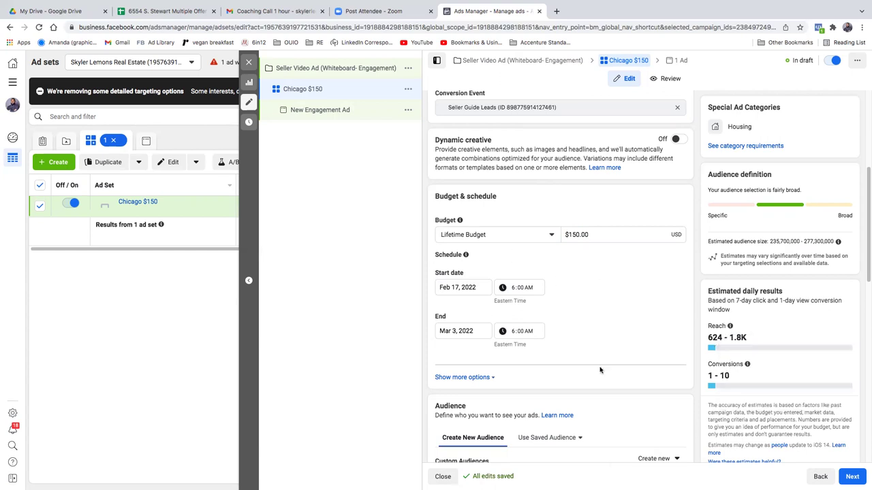
pyautogui.scroll(1, 573, 349)
pyautogui.scroll(-1, 573, 348)
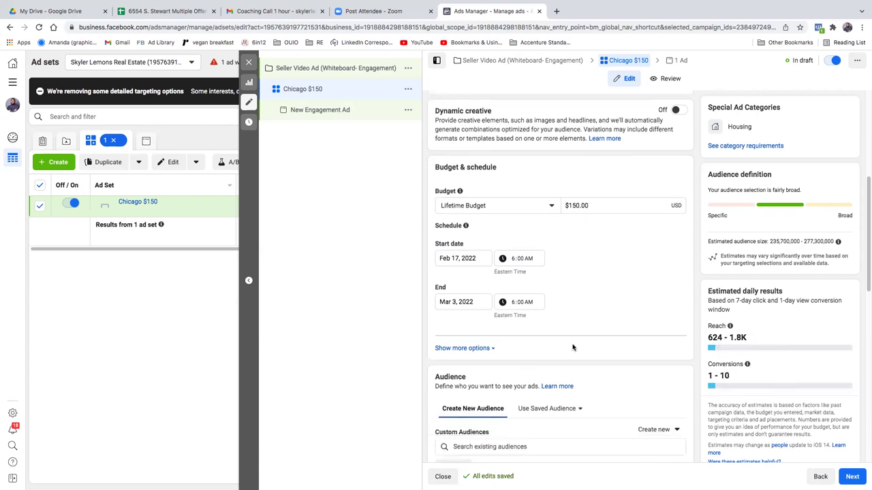
pyautogui.scroll(-2, 572, 347)
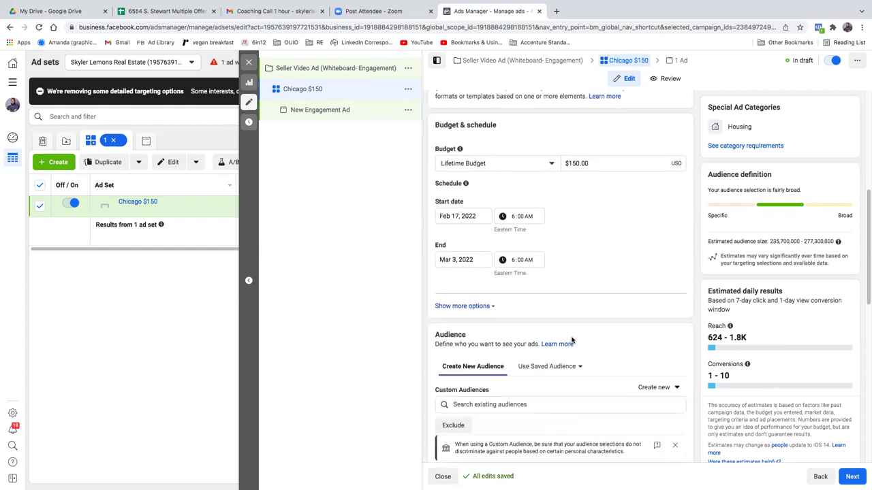
pyautogui.scroll(-1, 572, 340)
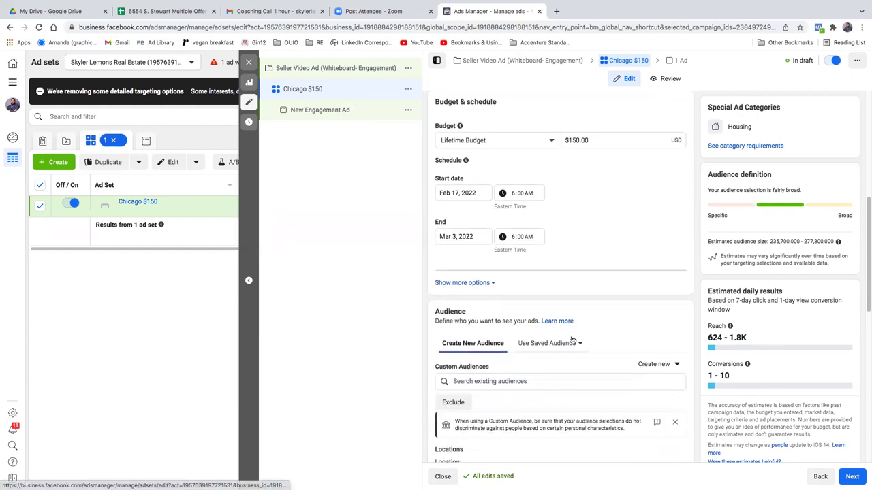
pyautogui.scroll(-1, 572, 339)
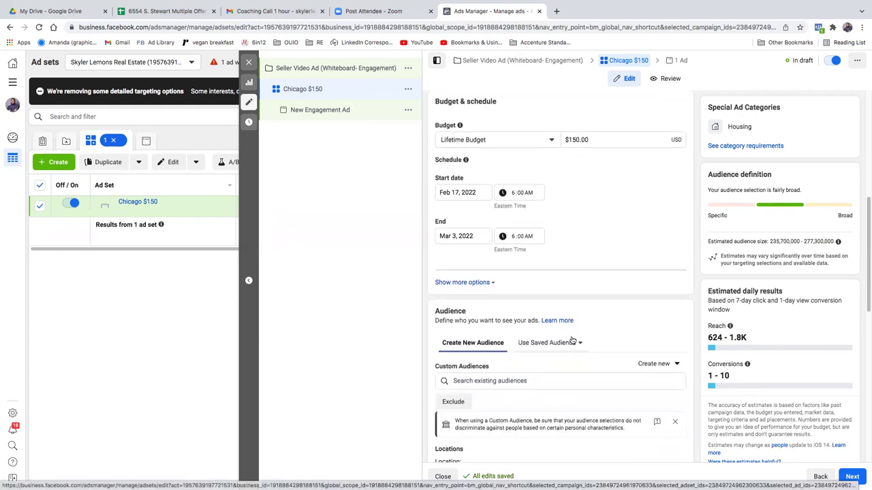
pyautogui.scroll(-1, 572, 340)
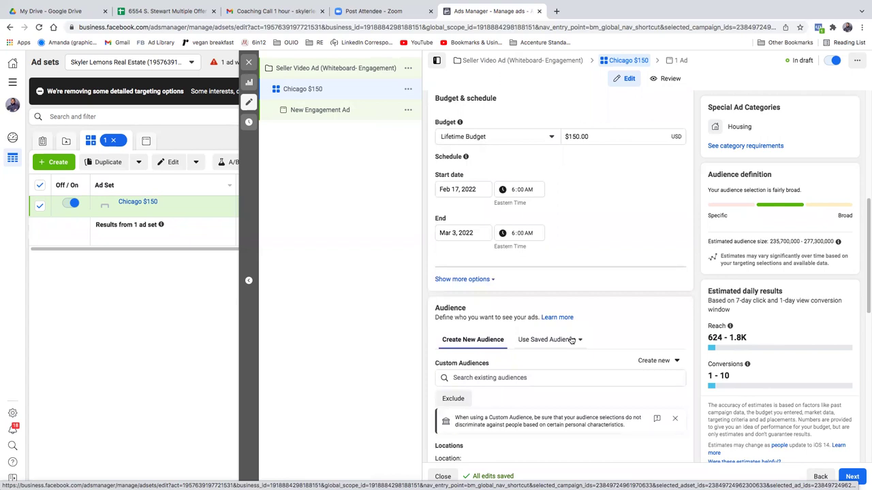
pyautogui.scroll(2, 571, 339)
pyautogui.scroll(-5, 571, 337)
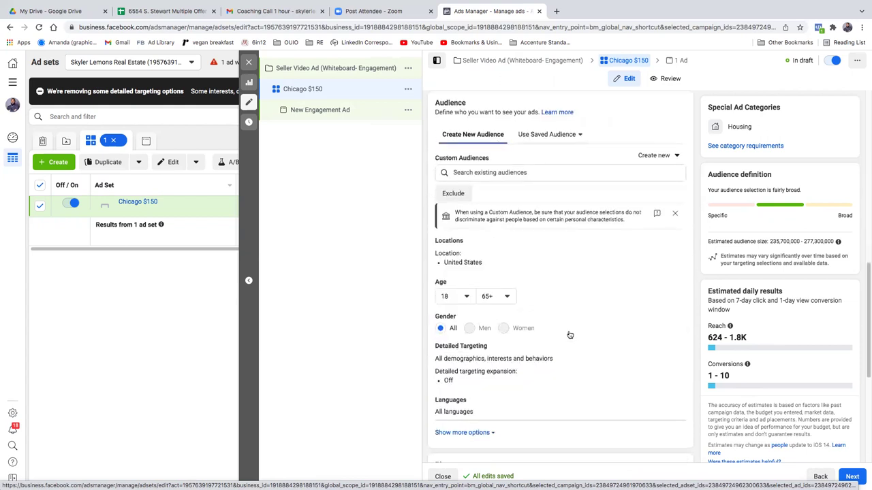
pyautogui.scroll(3, 569, 334)
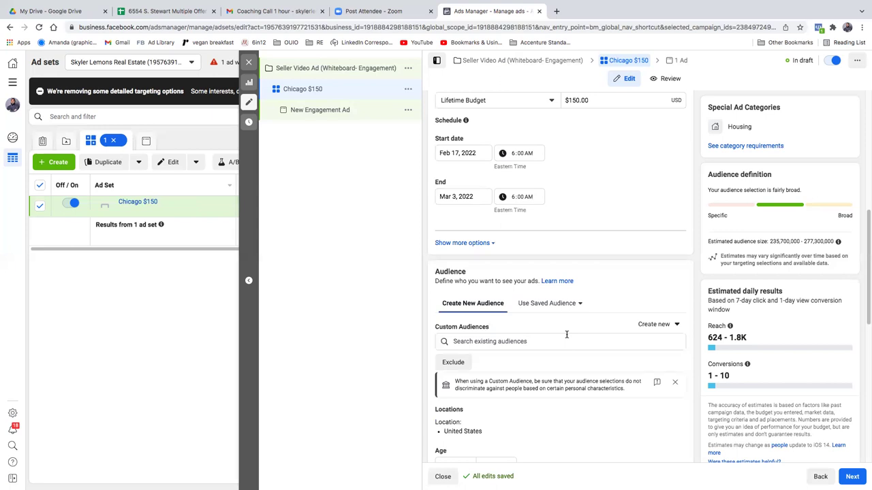
pyautogui.scroll(1, 566, 334)
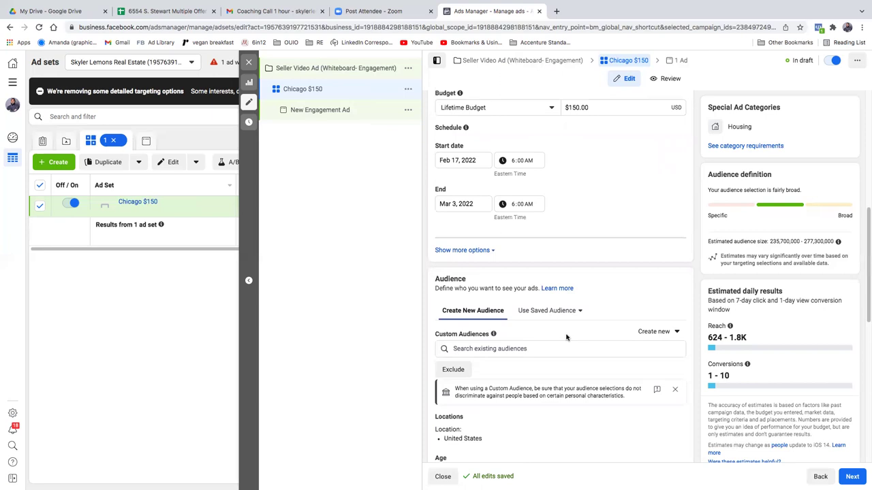
pyautogui.scroll(-1, 564, 334)
pyautogui.click(535, 347)
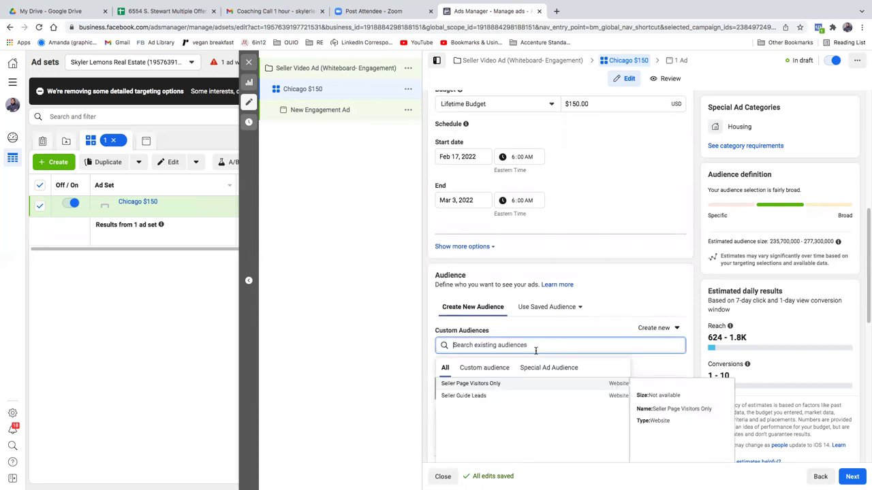
pyautogui.click(593, 331)
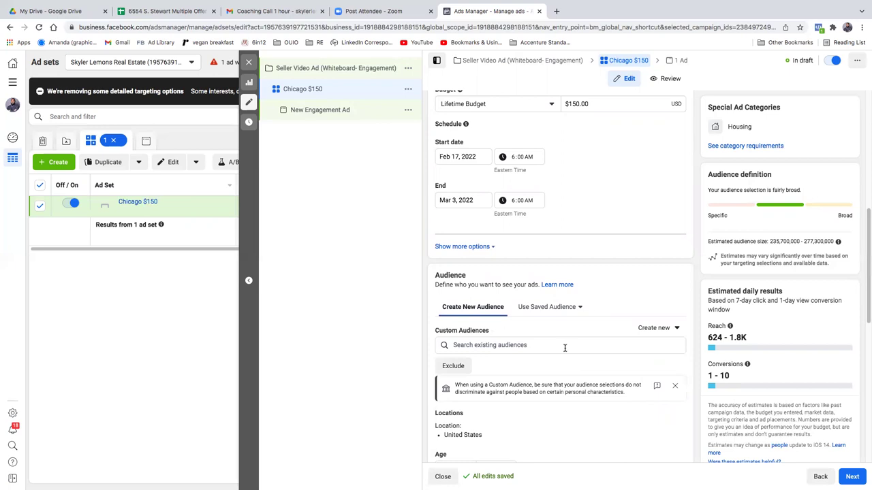
pyautogui.scroll(1, 598, 373)
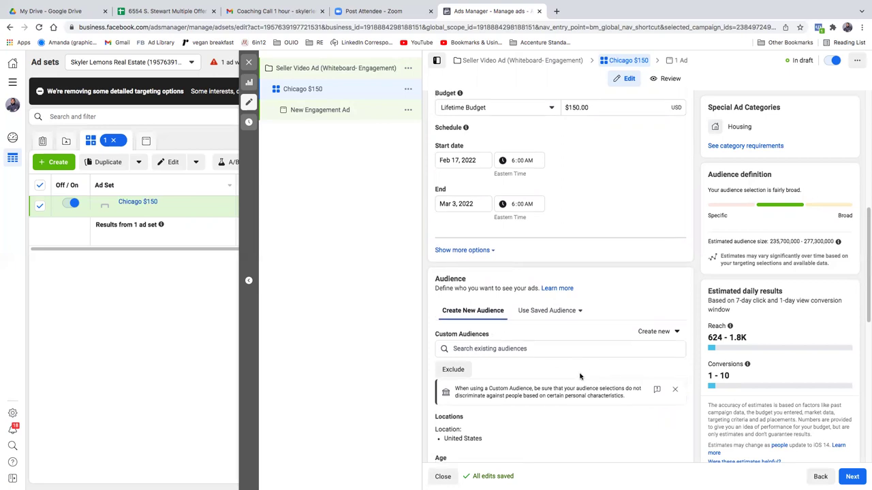
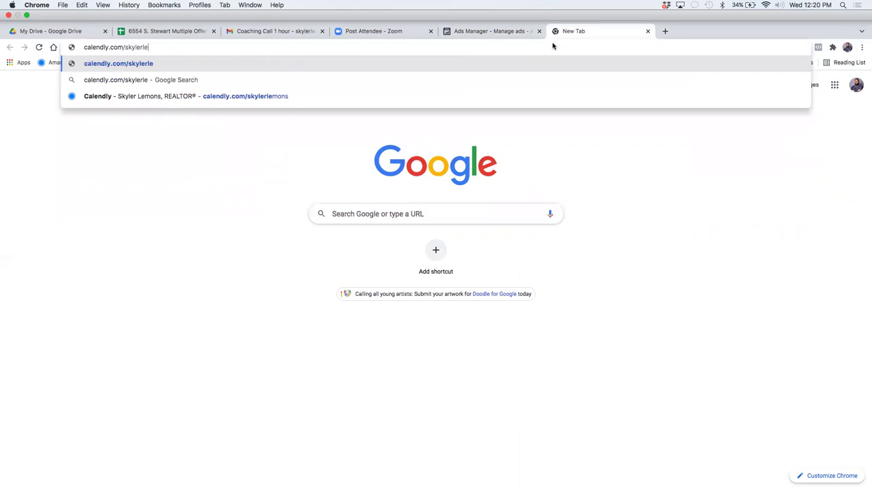
# Step: Pick the Seller's Consultation slot at 2:00pm on Thursday, February 17, 2022, and confirm it
pyautogui.press('Return')
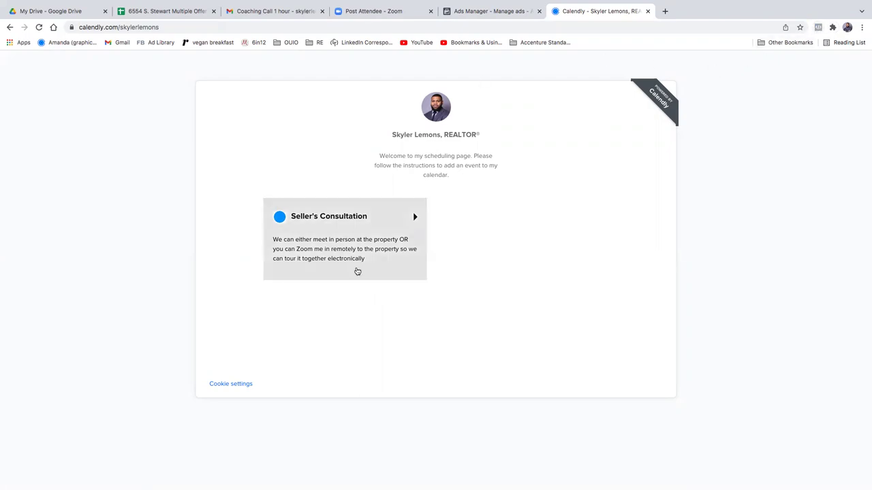
pyautogui.click(347, 234)
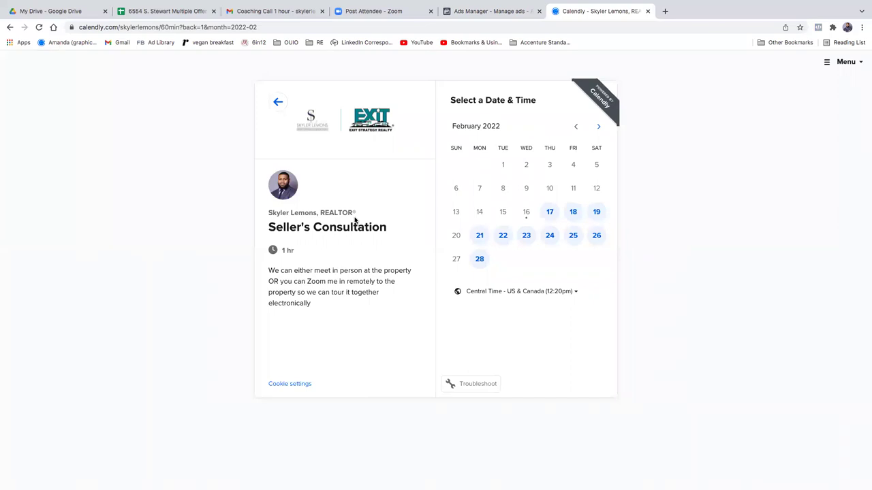
pyautogui.click(549, 212)
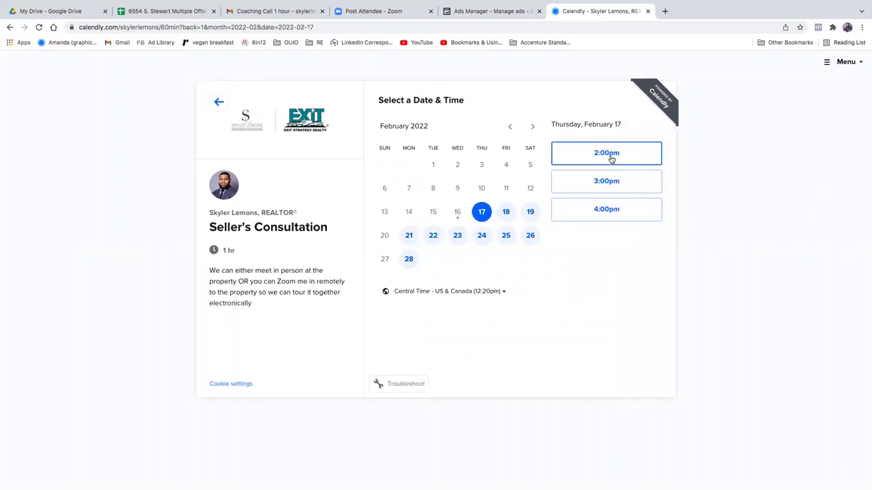
pyautogui.click(612, 154)
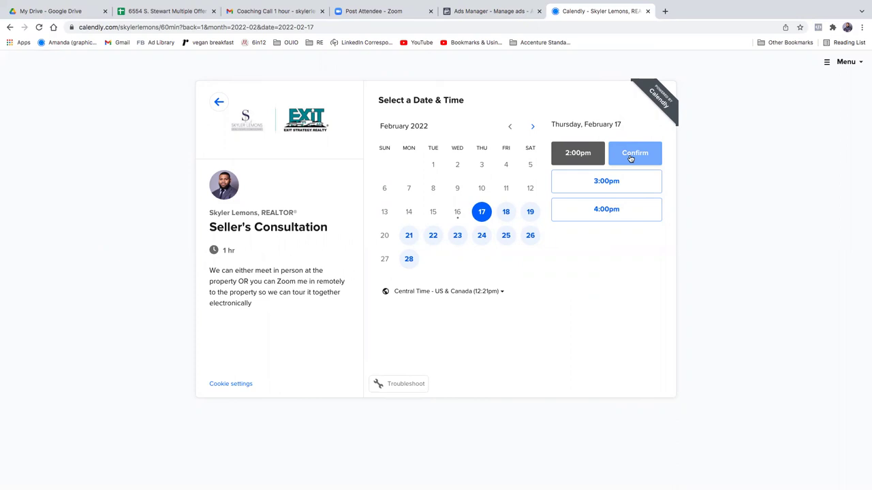
pyautogui.click(631, 158)
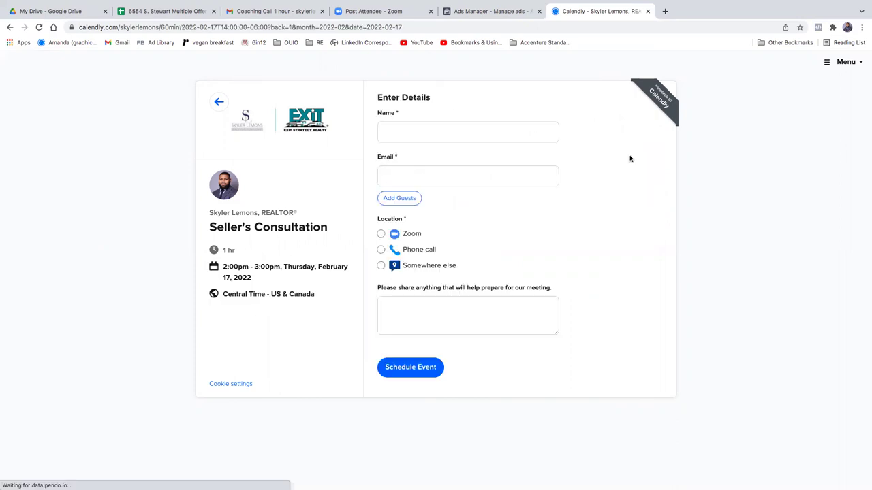
# Step: Autofill the attendee's name and email, choose Zoom as location, and schedule the event
pyautogui.click(485, 136)
pyautogui.click(475, 160)
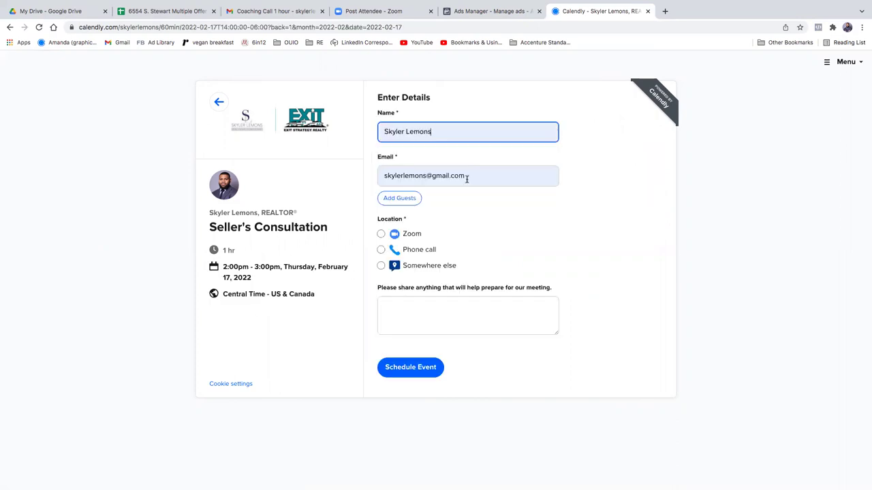
pyautogui.click(389, 235)
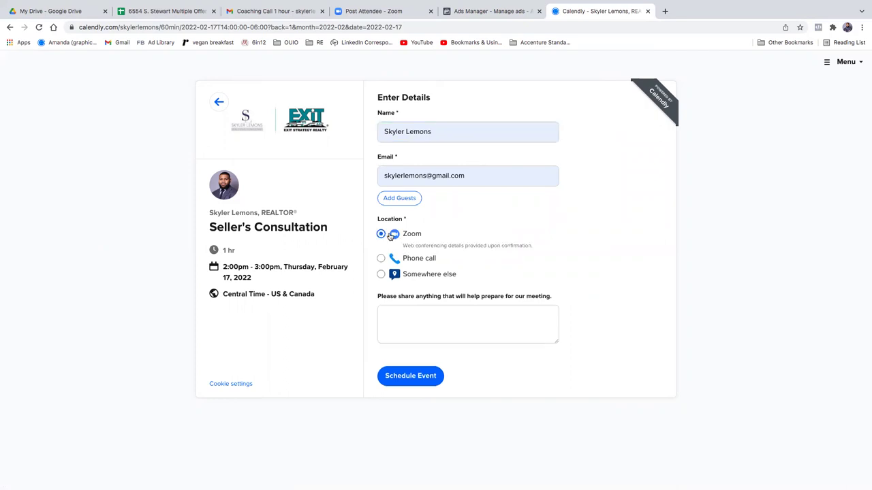
pyautogui.click(416, 380)
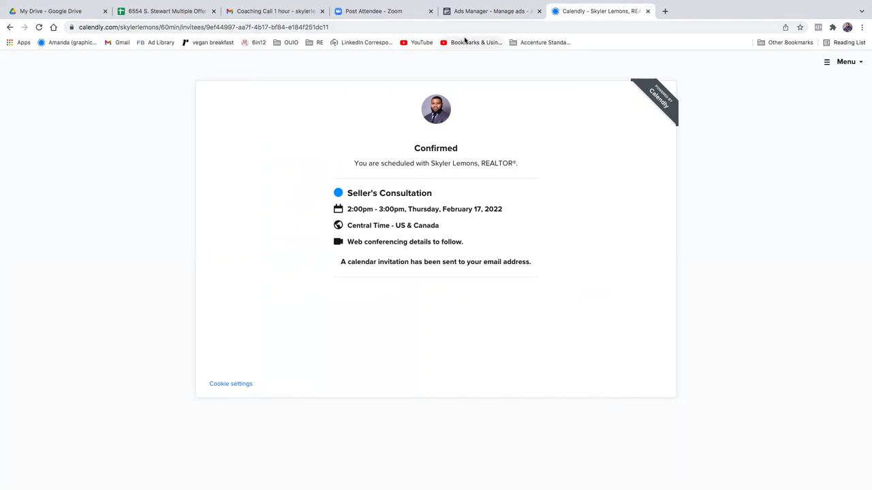
# Step: Return to the Chicago $150 ad set form and scroll down to its Audience section
pyautogui.click(470, 11)
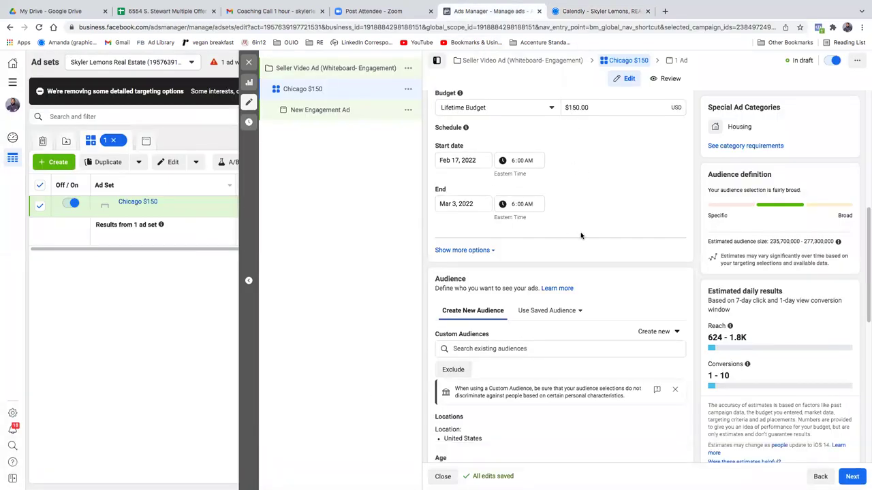
pyautogui.scroll(1, 581, 238)
pyautogui.scroll(-1, 582, 244)
pyautogui.scroll(-1, 581, 247)
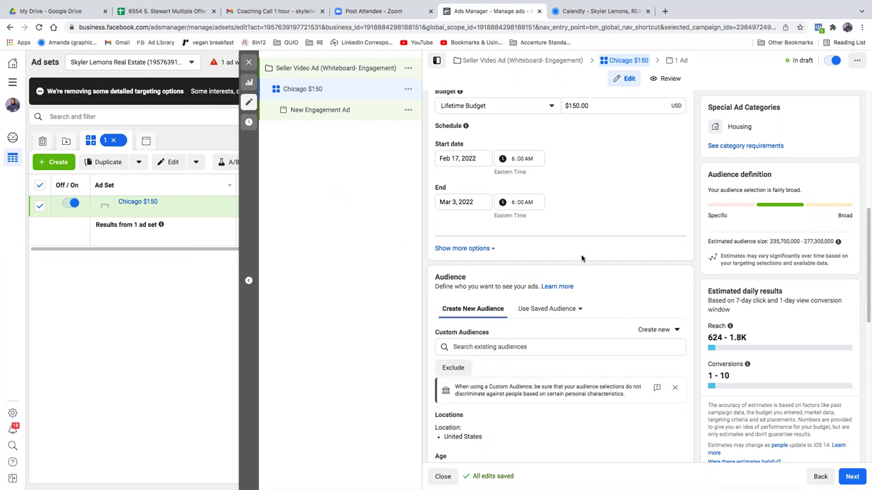
pyautogui.scroll(-3, 582, 257)
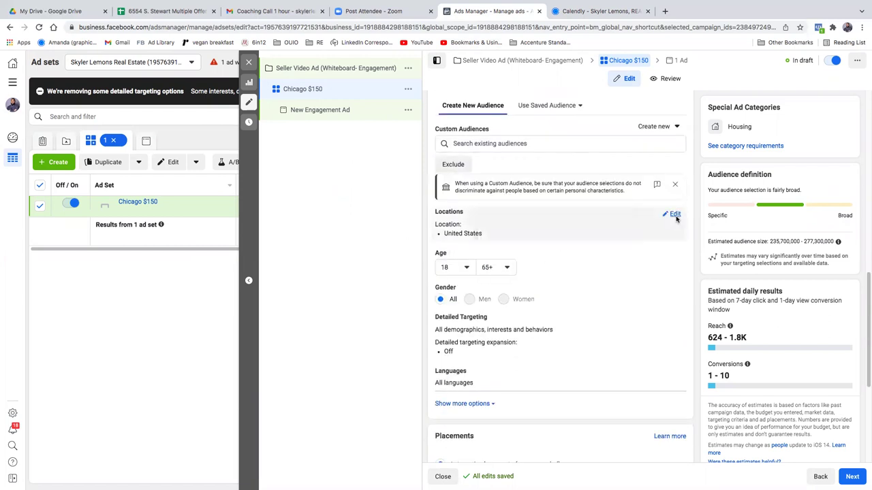
# Step: Edit the ad set's target locations, removing United States from the list
pyautogui.click(675, 214)
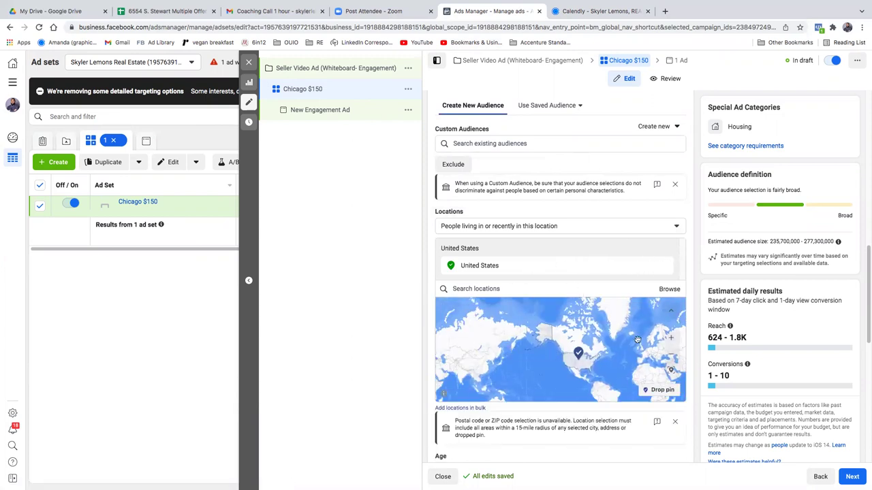
pyautogui.click(671, 339)
pyautogui.click(670, 342)
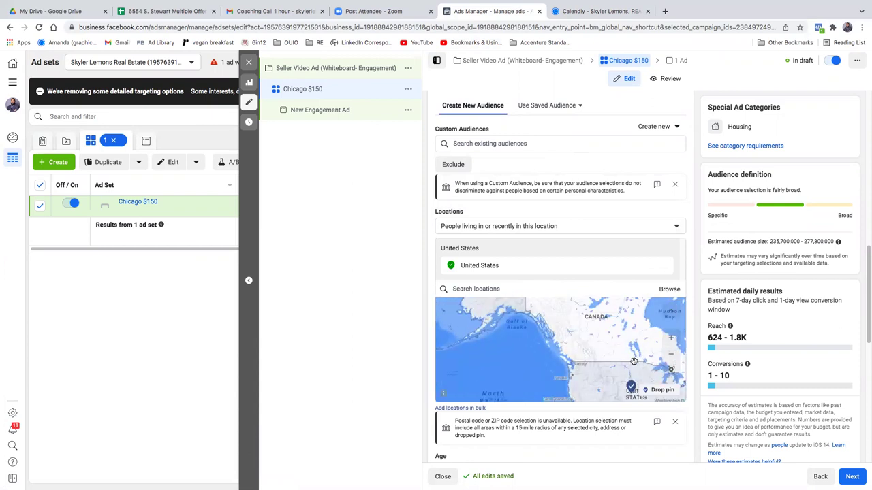
pyautogui.click(670, 338)
pyautogui.moveTo(591, 351); pyautogui.dragTo(521, 338)
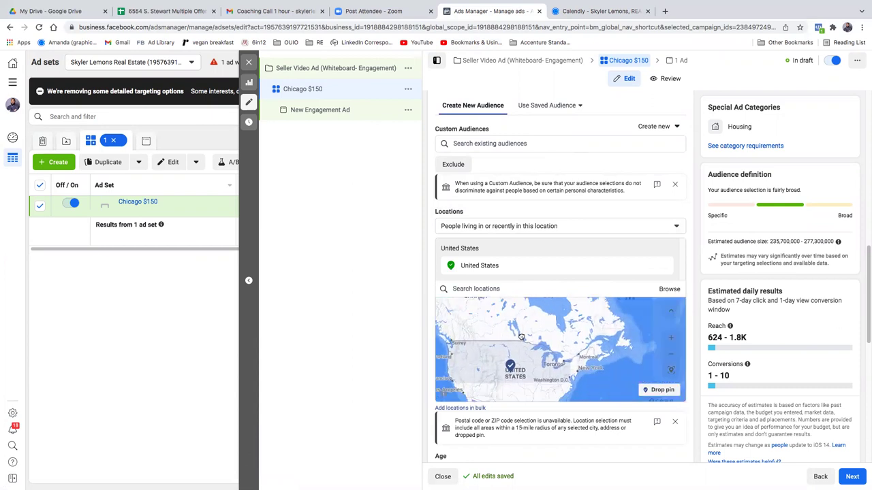
pyautogui.click(671, 338)
pyautogui.scroll(2, 515, 379)
pyautogui.scroll(-3, 515, 379)
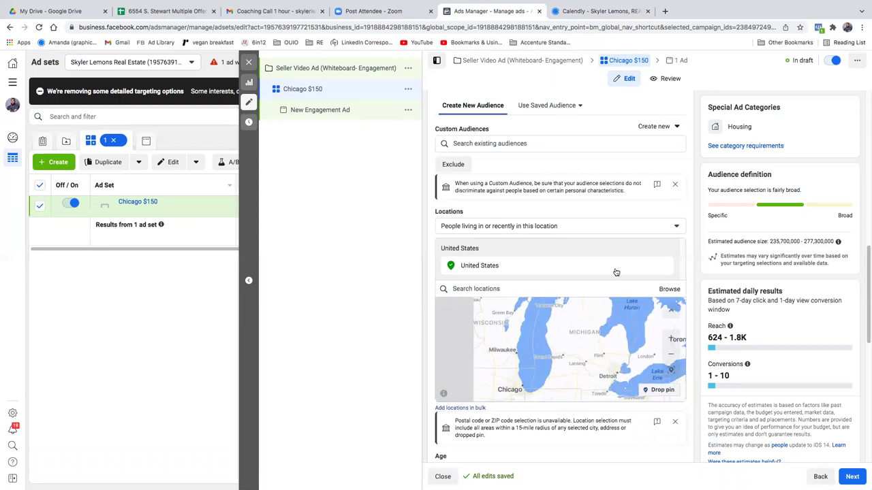
pyautogui.scroll(-4, 578, 316)
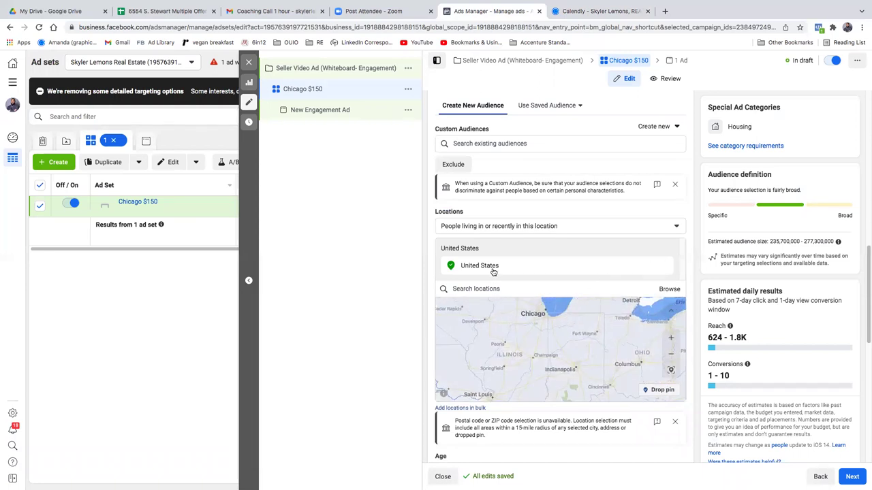
pyautogui.click(664, 267)
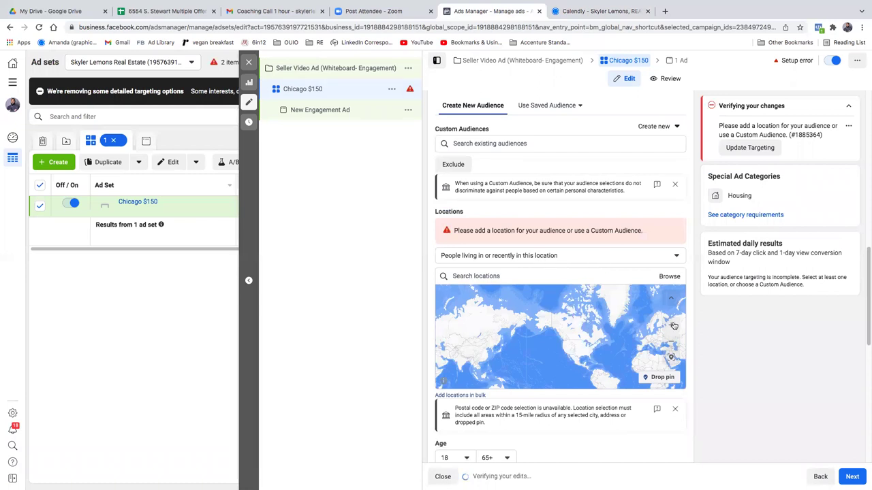
pyautogui.click(670, 326)
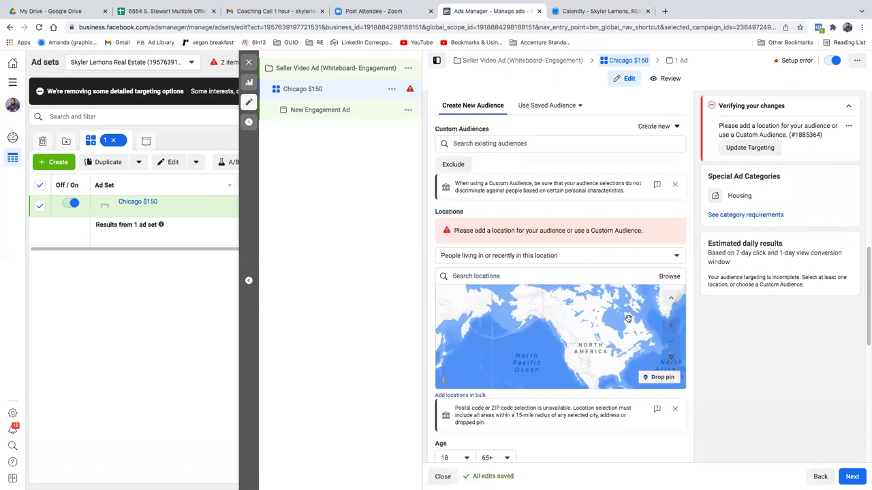
# Step: Set targeting to people living in this location and center the map on Chicago
pyautogui.click(542, 256)
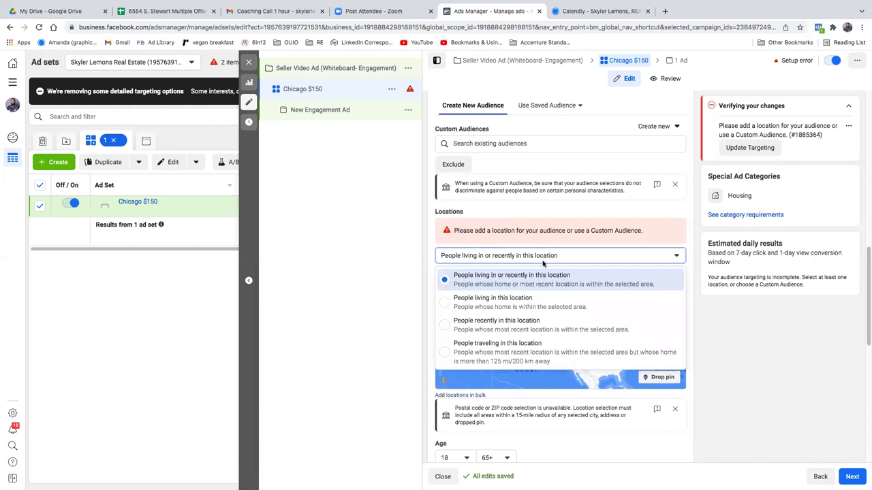
pyautogui.click(543, 303)
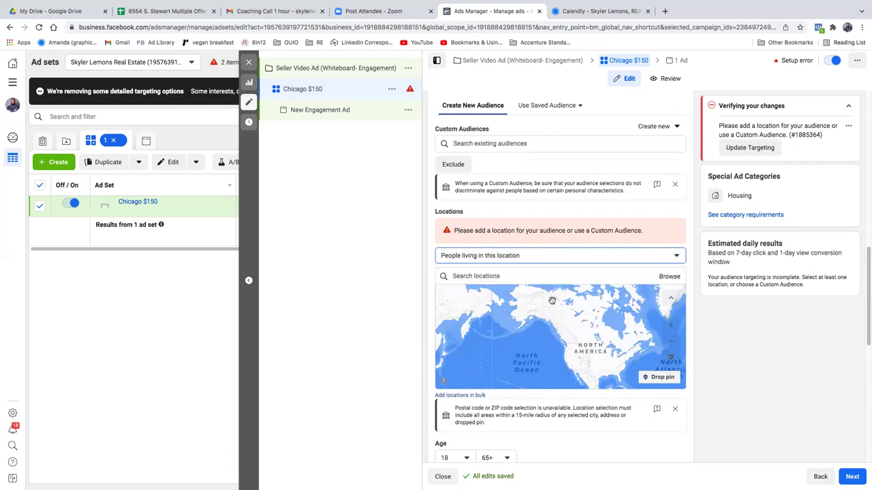
pyautogui.click(672, 329)
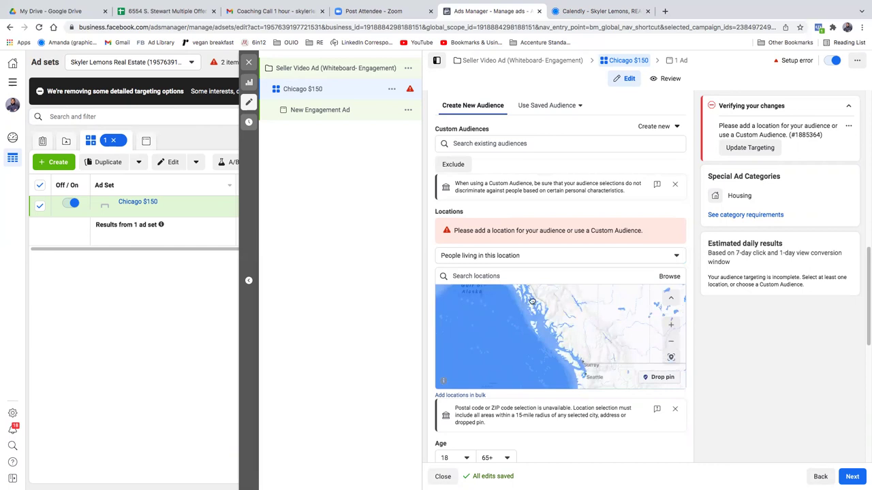
pyautogui.click(671, 341)
pyautogui.click(671, 329)
pyautogui.click(671, 330)
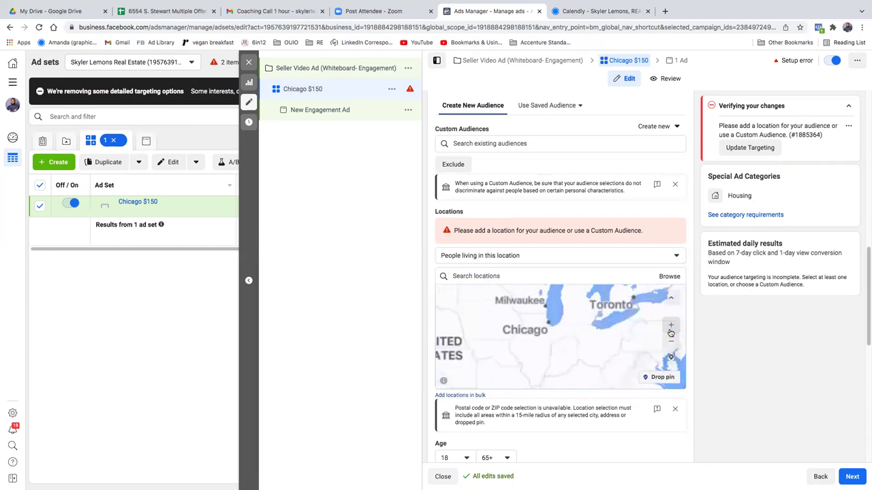
pyautogui.click(671, 330)
pyautogui.click(670, 330)
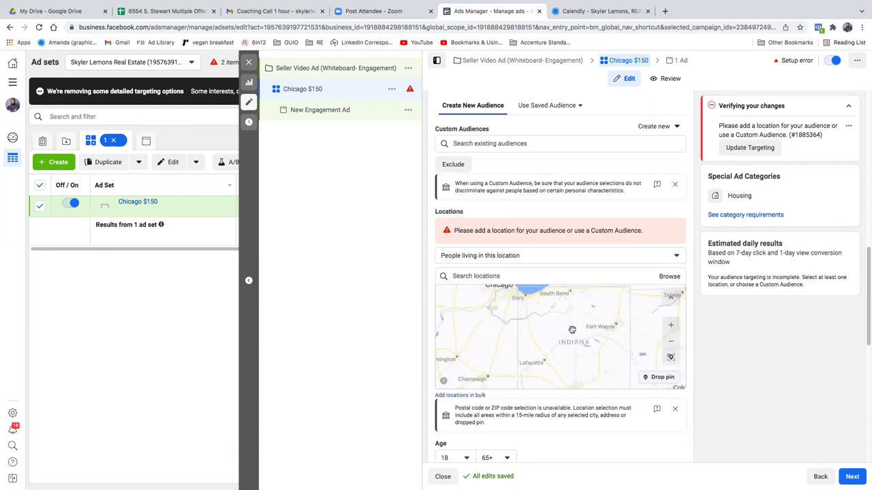
pyautogui.moveTo(499, 333); pyautogui.dragTo(613, 366)
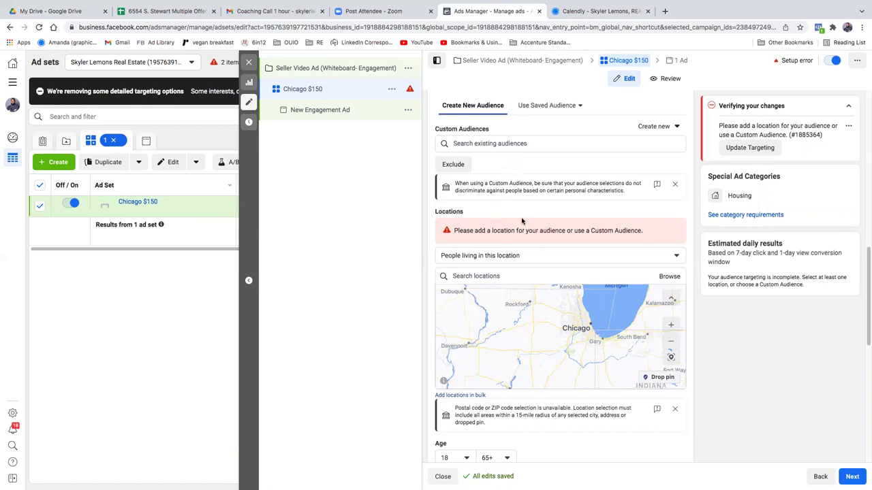
# Step: Reconfirm 'People living in this location' and begin a location search
pyautogui.click(555, 256)
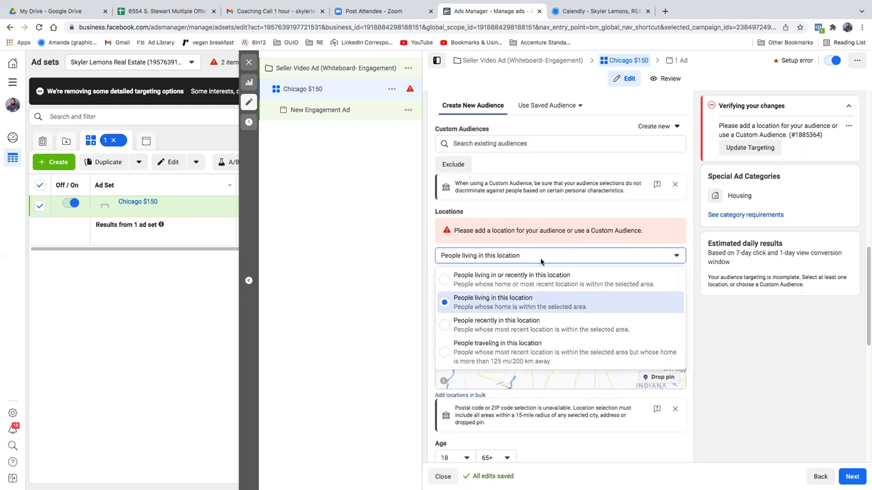
pyautogui.click(762, 342)
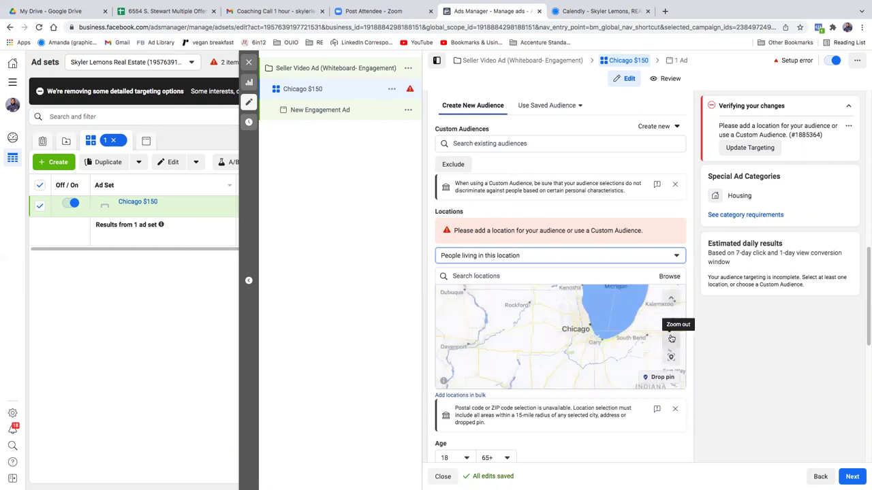
pyautogui.click(669, 326)
pyautogui.click(666, 327)
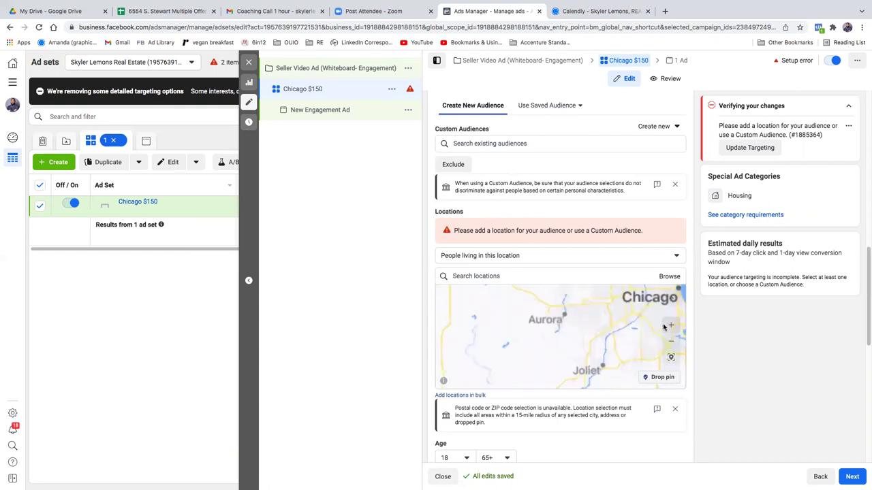
pyautogui.click(670, 326)
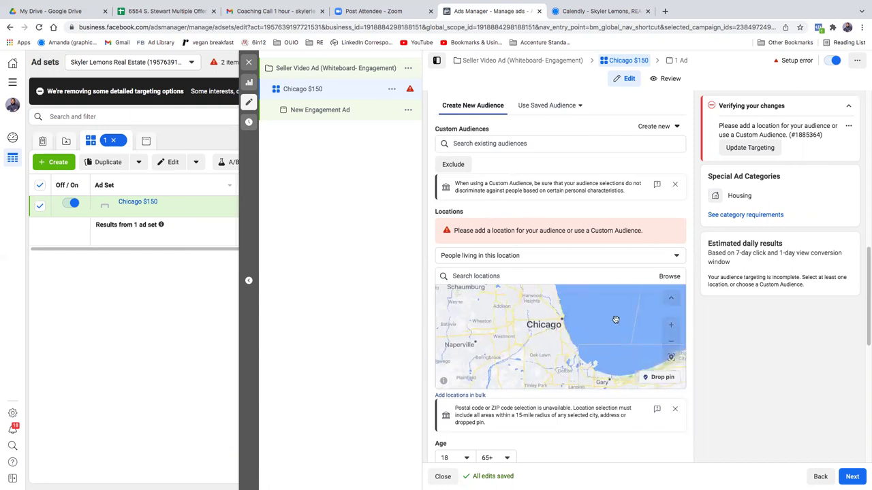
pyautogui.click(596, 257)
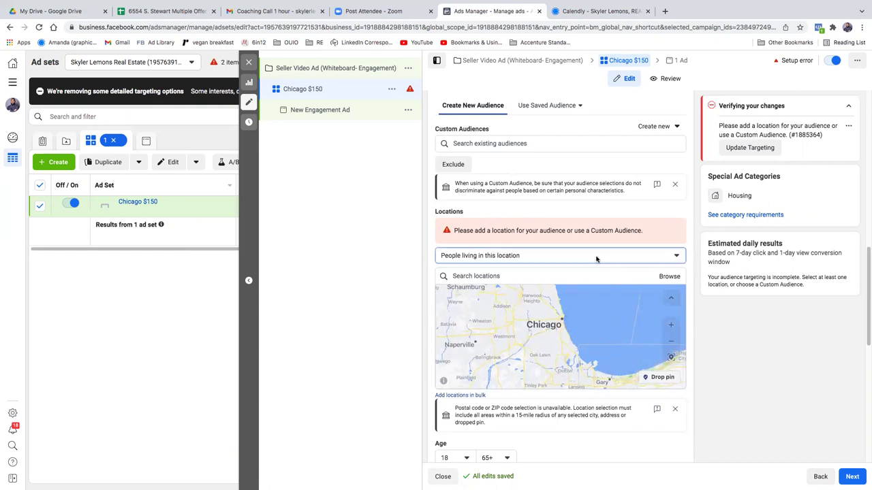
pyautogui.click(596, 256)
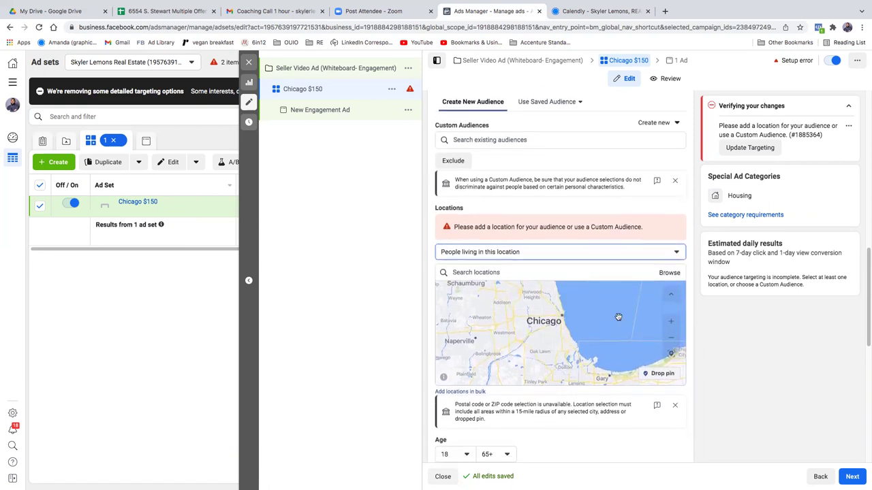
pyautogui.click(542, 252)
pyautogui.click(749, 336)
pyautogui.click(480, 272)
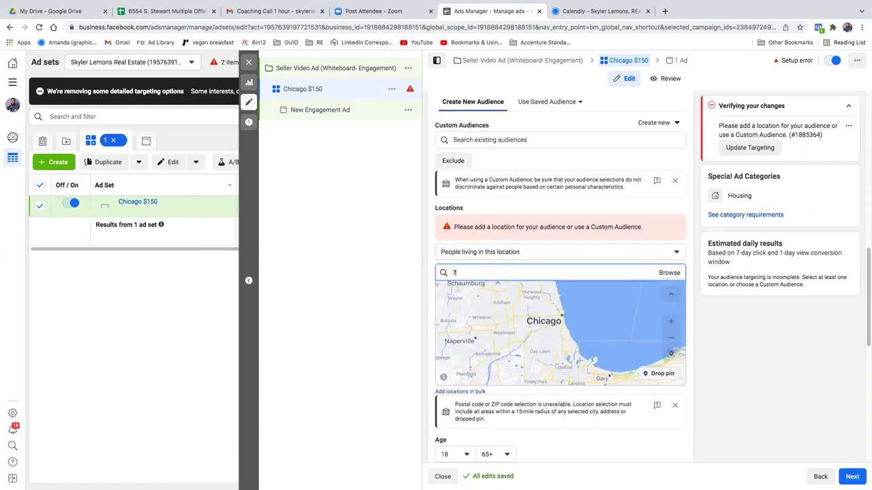
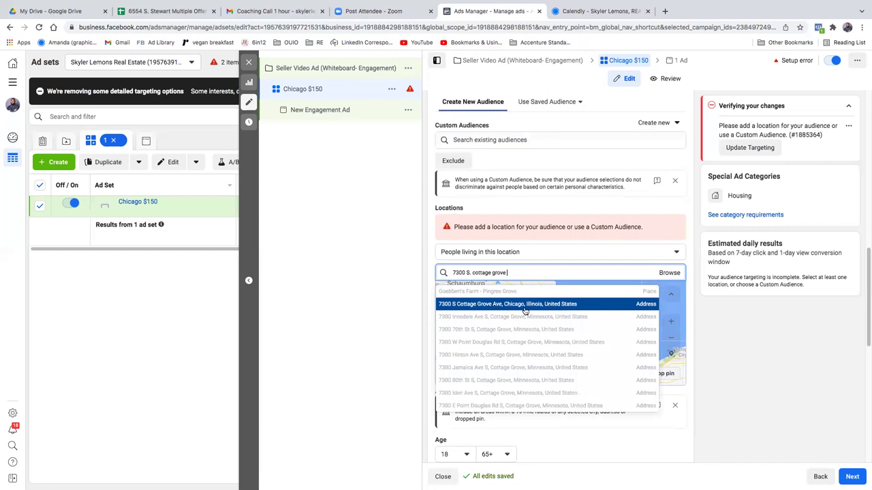
# Step: Search '7300 S', add the suggested Chicago address with a 15-mile radius, and open a new tab
pyautogui.click(524, 311)
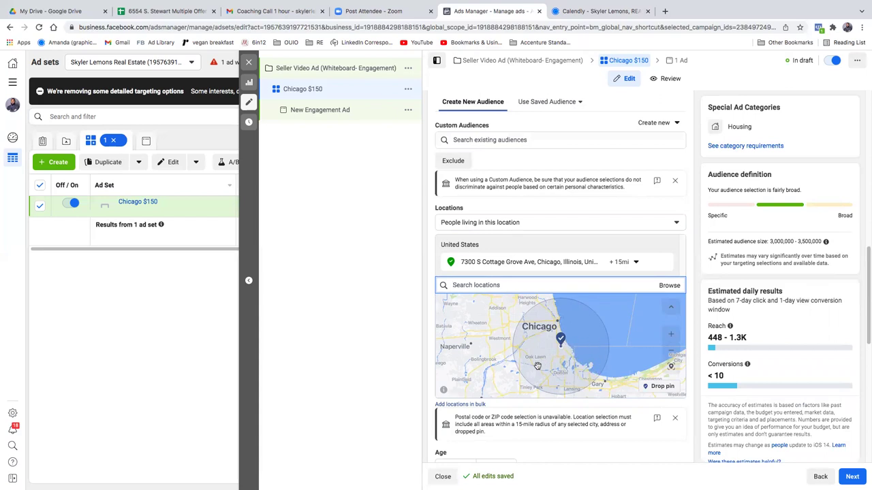
pyautogui.click(665, 11)
pyautogui.click(591, 29)
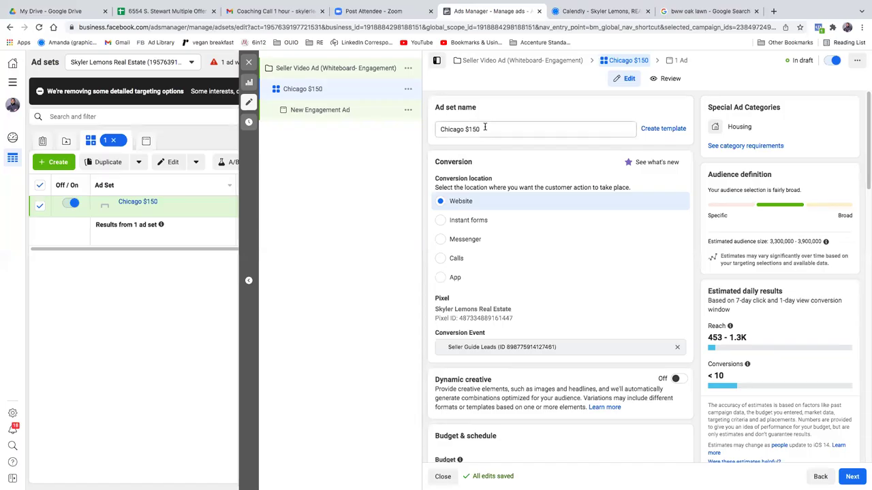
# Step: Change the ad set name from 'Chicago $150' to 'Chicago Ridge -$150'
pyautogui.click(484, 127)
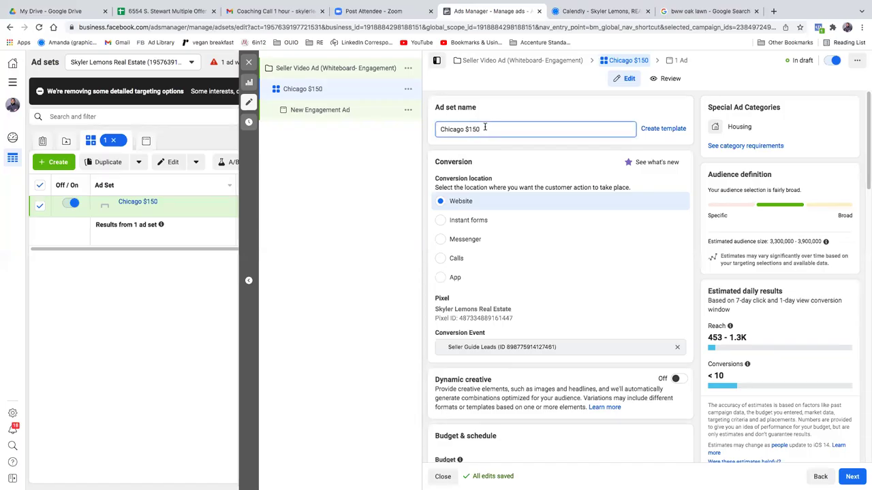
pyautogui.moveTo(484, 129); pyautogui.dragTo(465, 129)
pyautogui.write('Ridge L')
pyautogui.press('BackSpace')
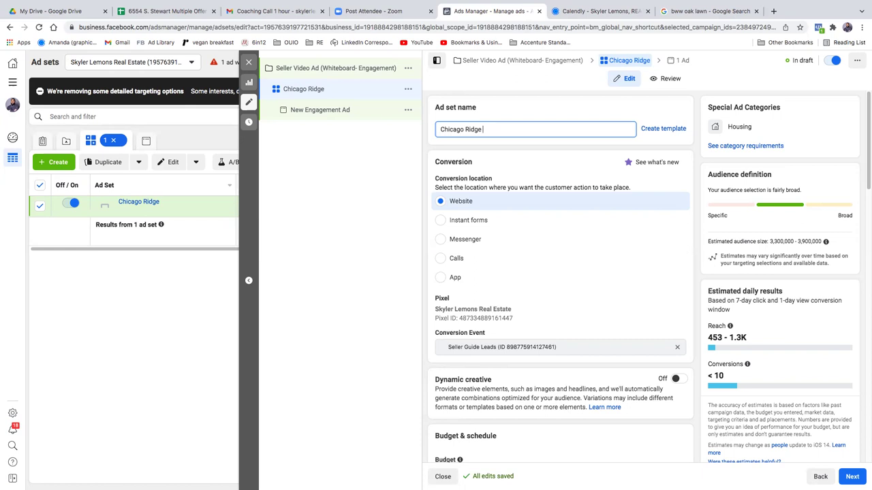
pyautogui.write('_1')
pyautogui.press('BackSpace')
pyautogui.write('-$150')
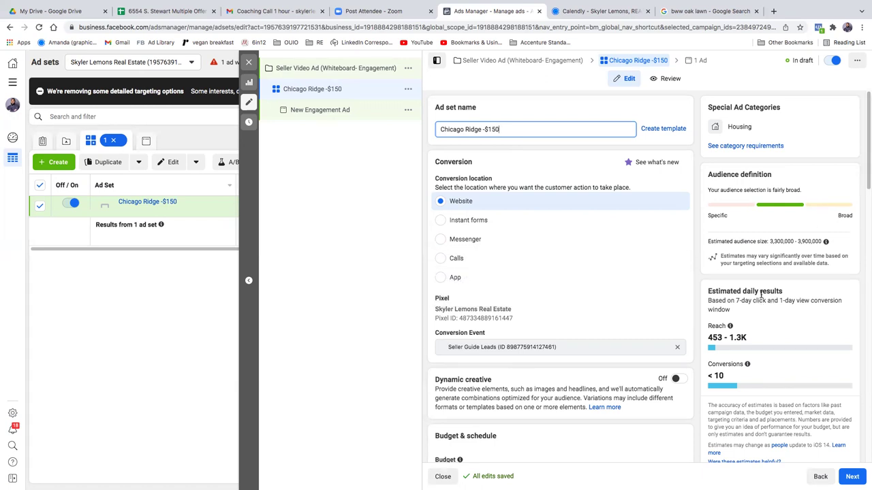
# Step: Move past the Age, Gender and Detailed Targeting settings and select Manual placements
pyautogui.moveTo(867, 104); pyautogui.dragTo(843, 342)
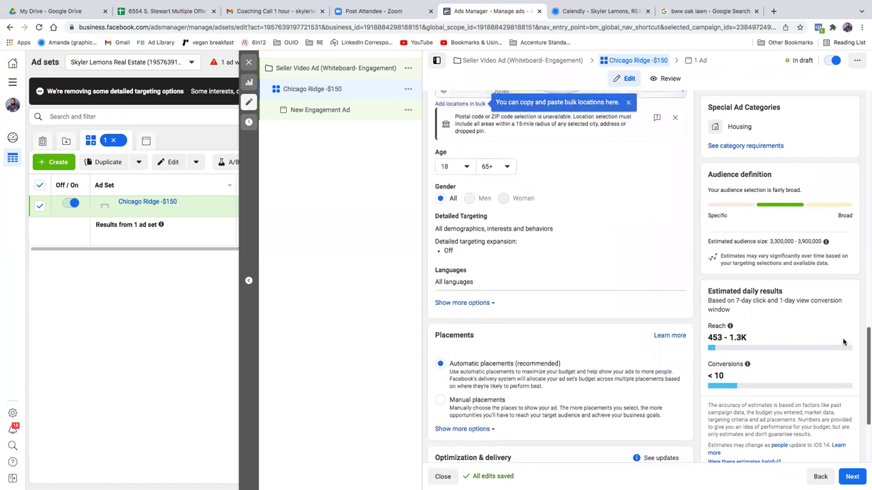
pyautogui.moveTo(843, 342); pyautogui.dragTo(841, 352)
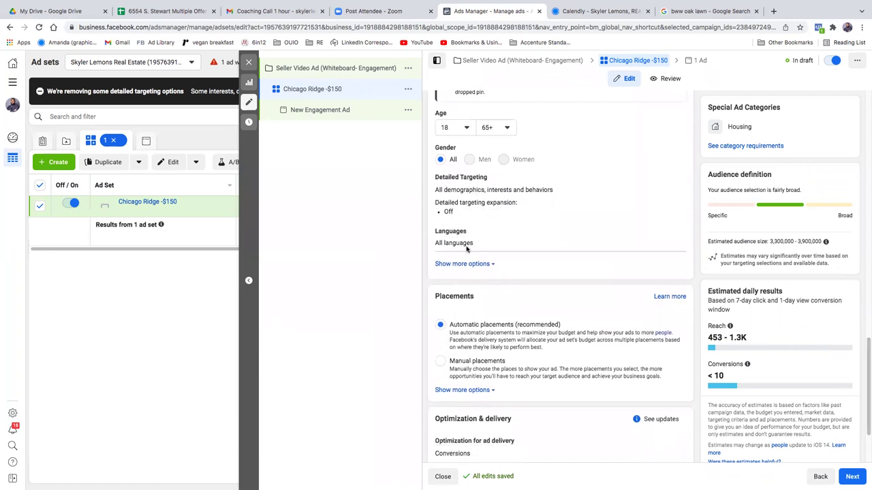
pyautogui.moveTo(492, 177)
pyautogui.scroll(-1, 504, 312)
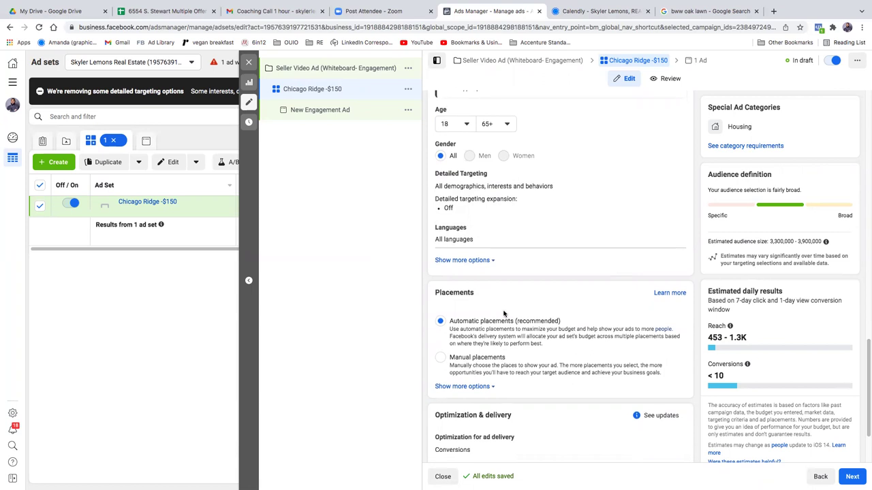
pyautogui.scroll(-2, 504, 313)
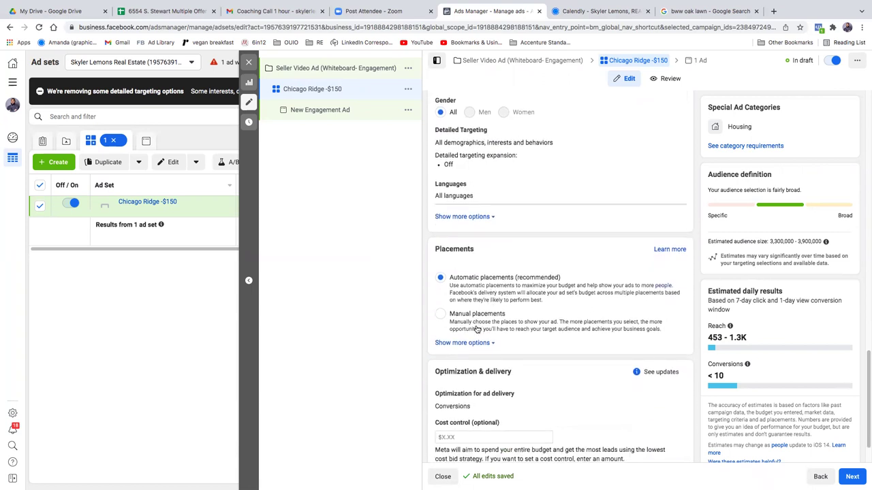
pyautogui.click(440, 314)
# Step: Scroll through the Feeds, Stories and Reels, and In-stream placement options
pyautogui.scroll(-5, 559, 335)
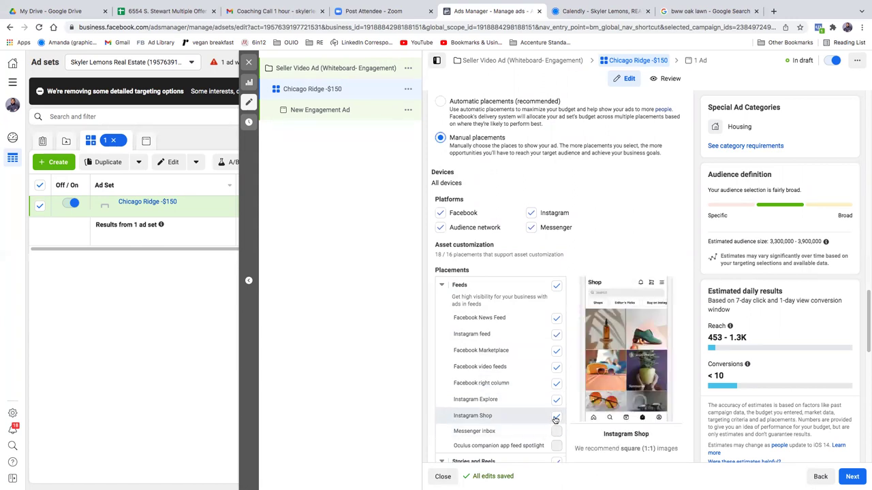
pyautogui.scroll(1, 520, 329)
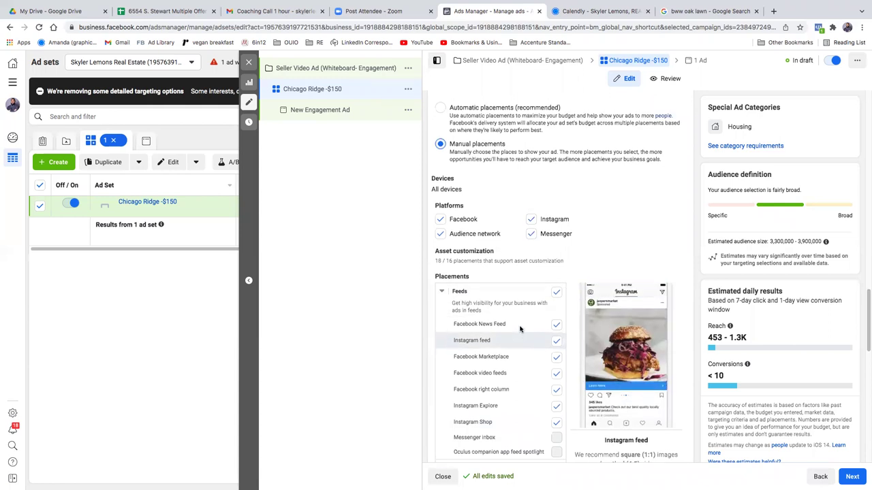
pyautogui.scroll(-3, 520, 329)
pyautogui.scroll(-4, 520, 329)
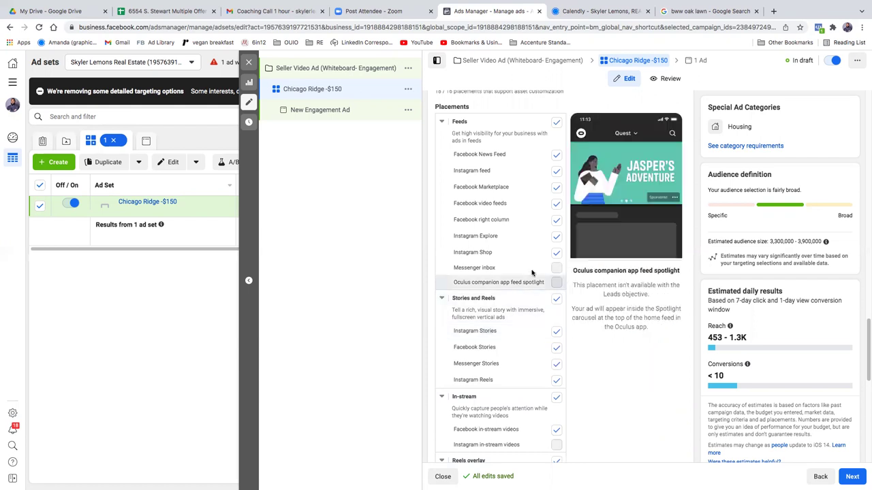
# Step: Uncheck Instagram Shop, Facebook right column, Marketplace, Messenger Stories, Search and Reels overlay
pyautogui.click(556, 254)
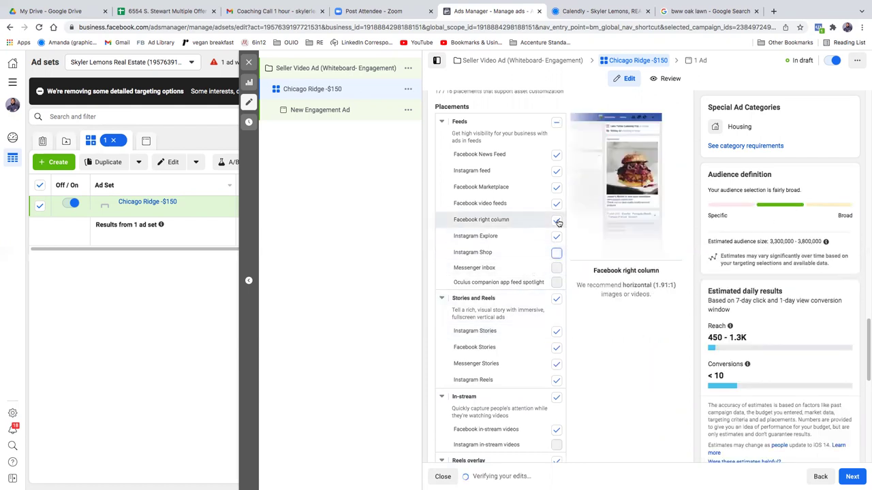
pyautogui.click(557, 221)
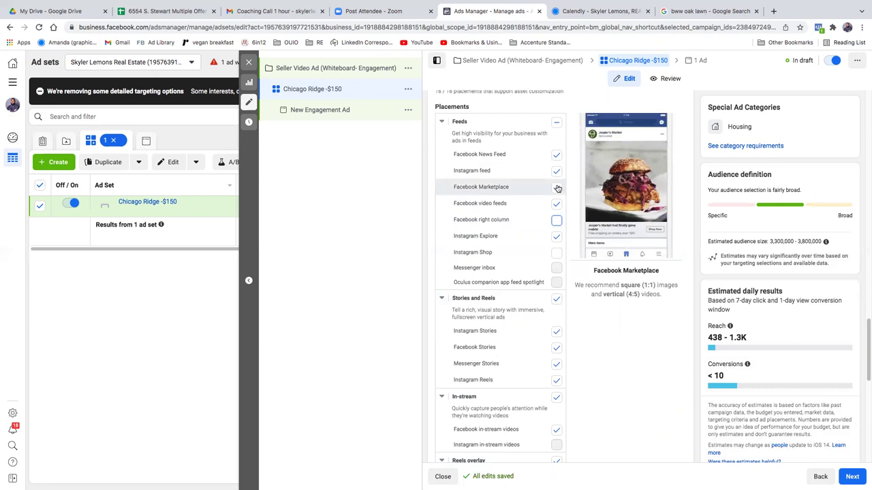
pyautogui.click(556, 188)
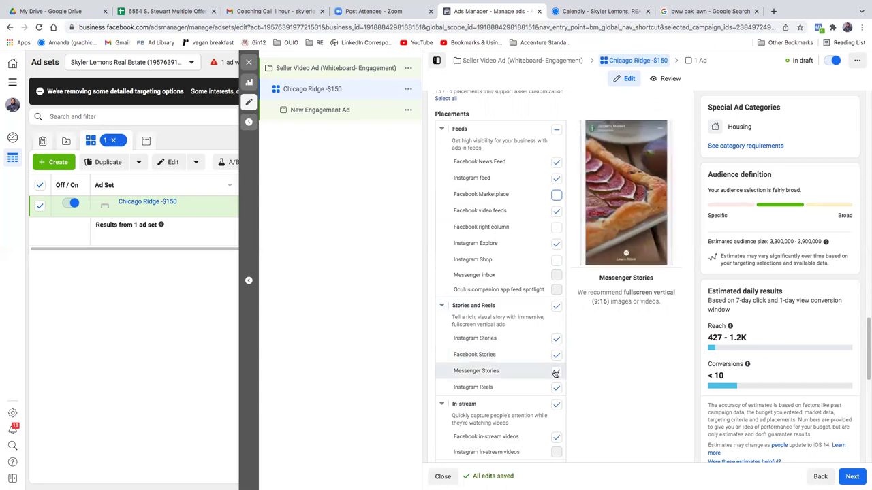
pyautogui.click(556, 372)
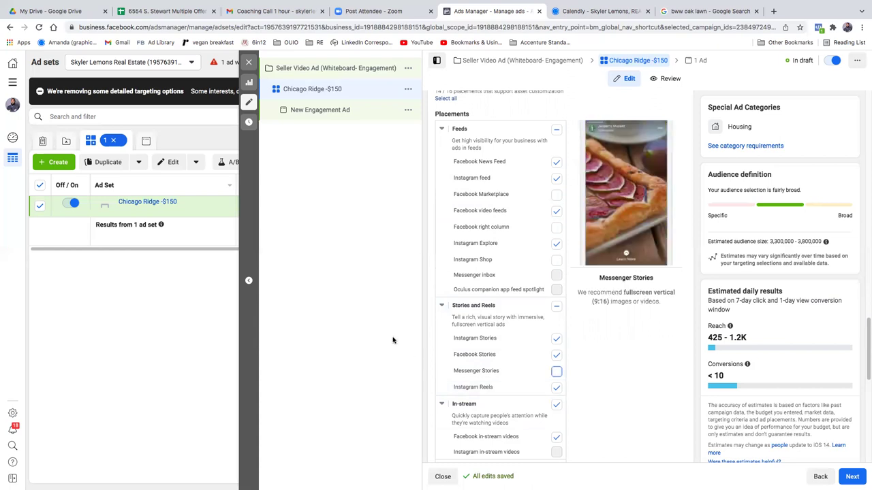
pyautogui.scroll(1, 587, 410)
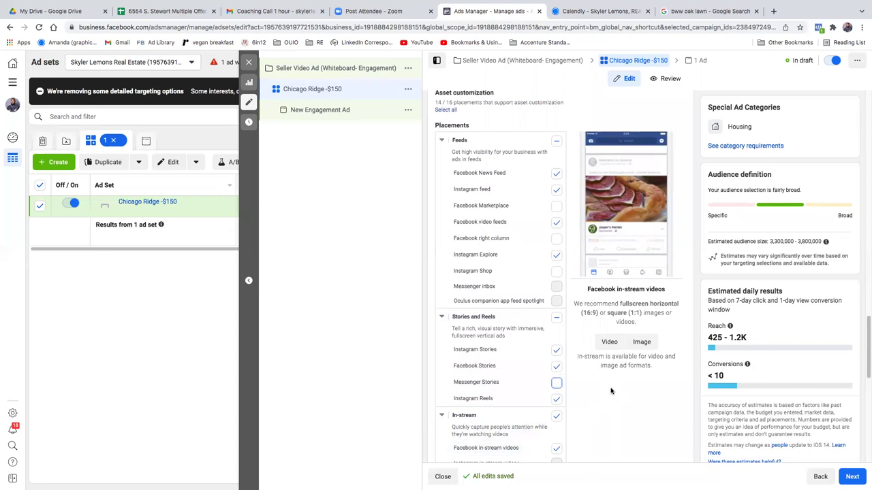
pyautogui.scroll(-1, 611, 391)
pyautogui.scroll(-3, 608, 391)
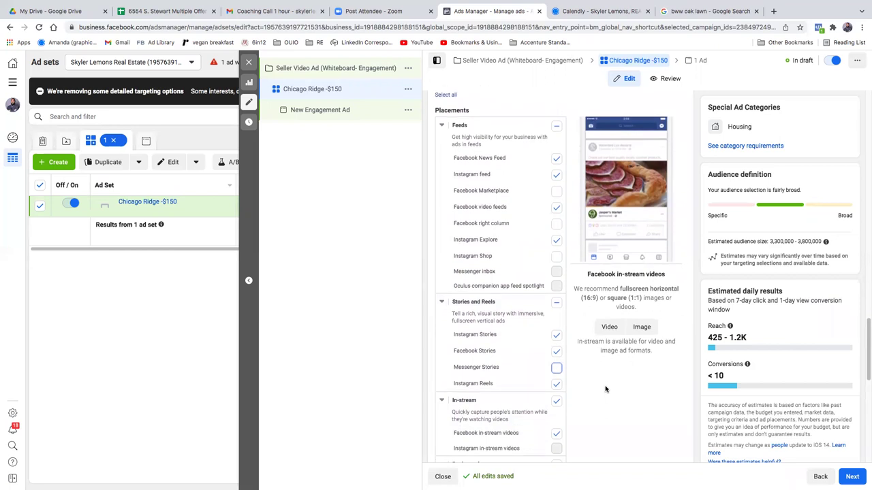
pyautogui.scroll(-2, 605, 389)
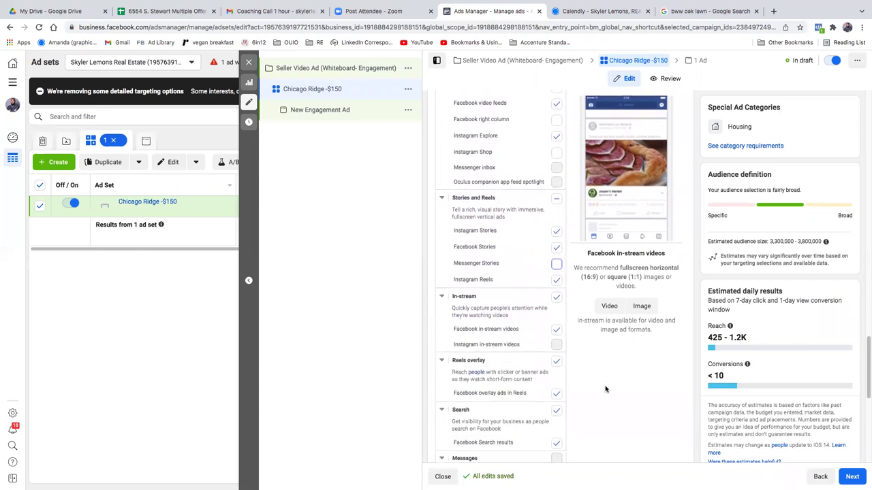
pyautogui.click(557, 400)
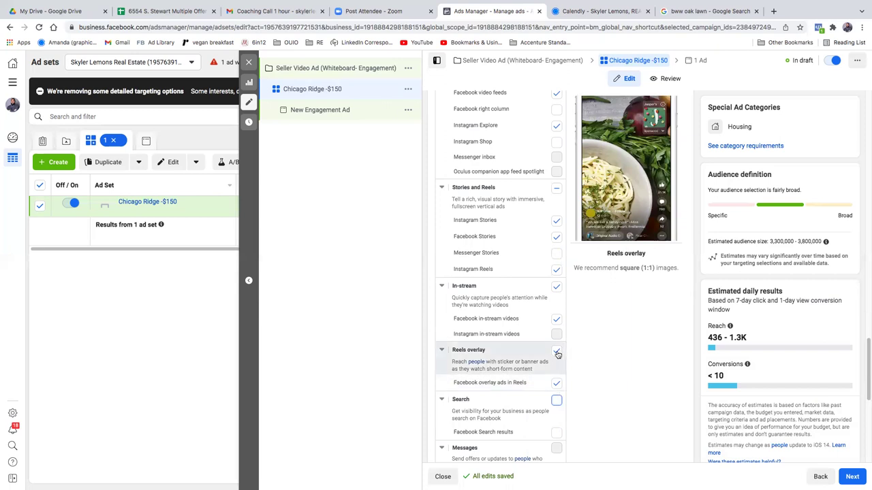
pyautogui.click(557, 352)
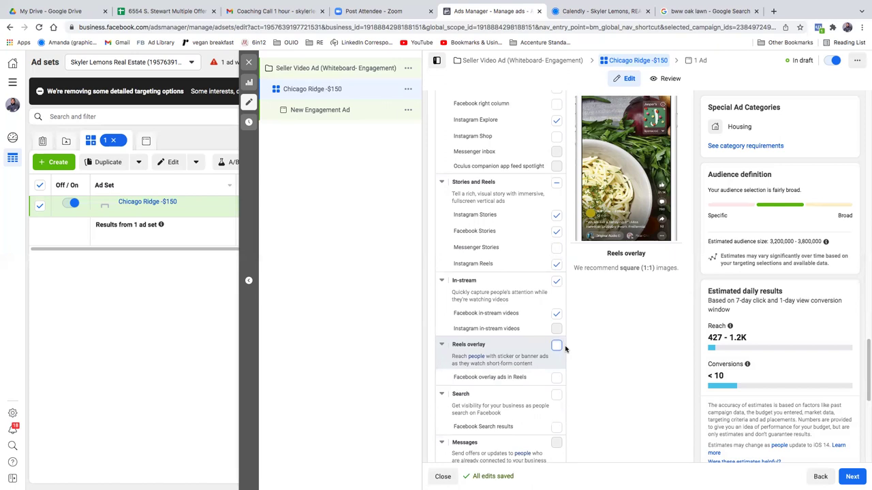
# Step: Uncheck the Facebook video feeds, Instagram Explore, In-article and Apps and sites placements
pyautogui.scroll(5, 565, 349)
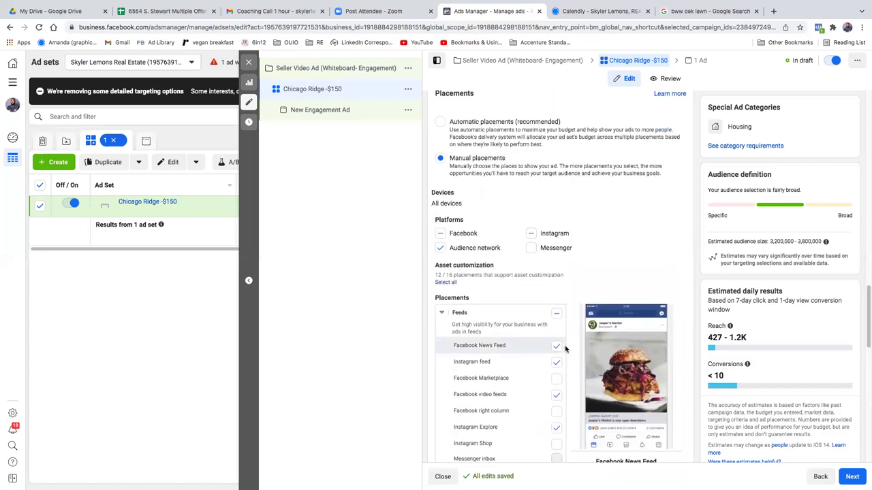
pyautogui.scroll(-1, 565, 348)
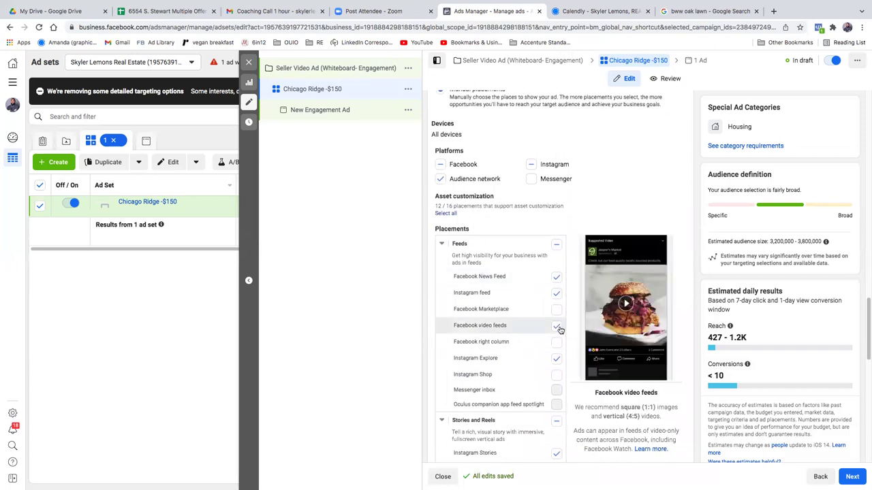
pyautogui.click(557, 327)
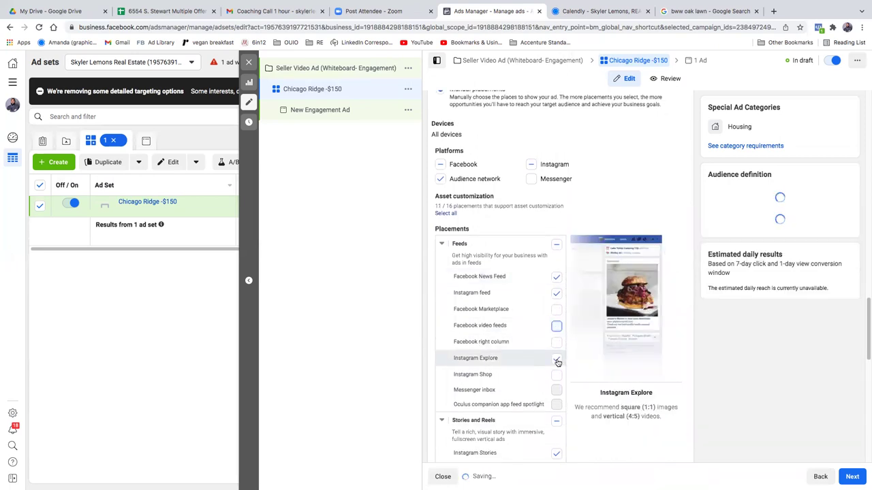
pyautogui.click(557, 362)
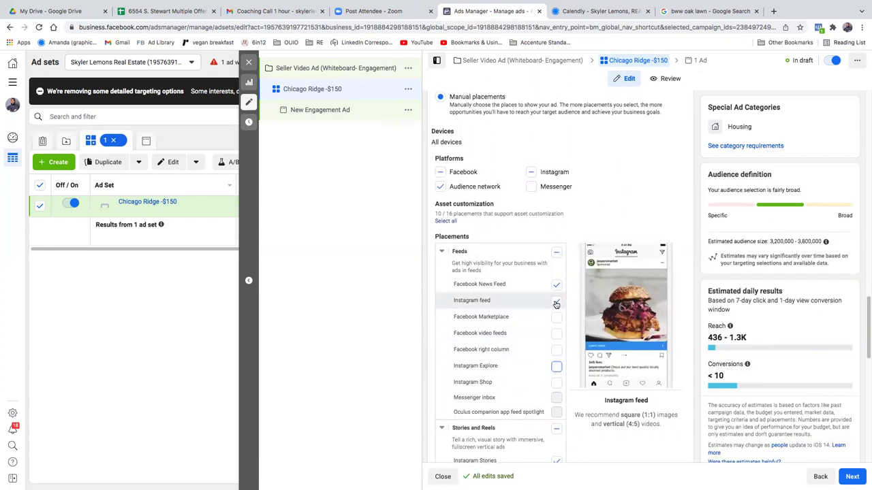
pyautogui.scroll(3, 560, 358)
pyautogui.scroll(-8, 559, 334)
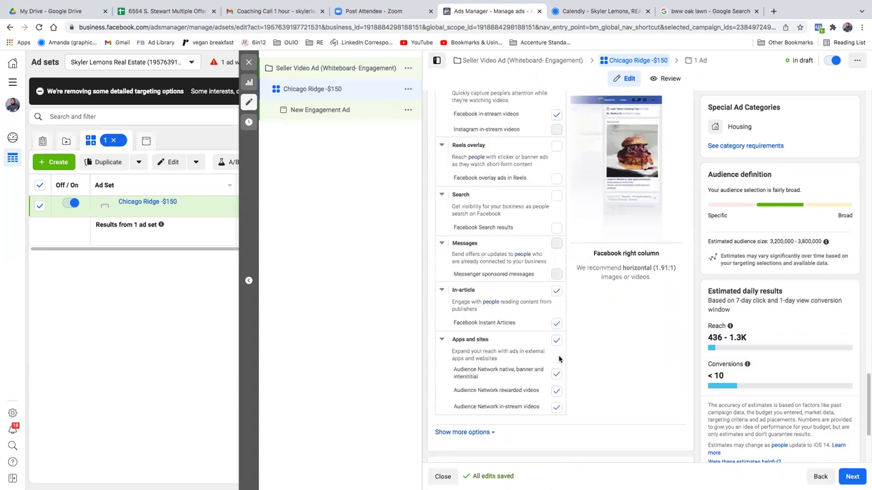
pyautogui.click(557, 293)
pyautogui.click(563, 345)
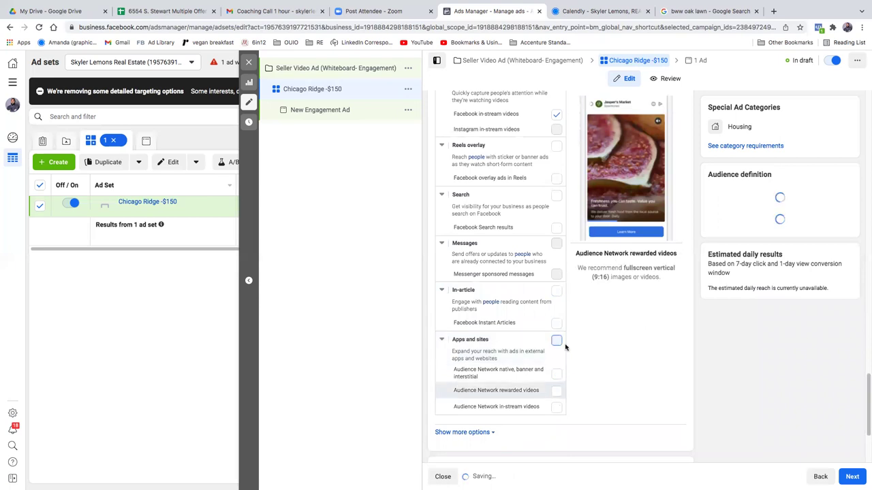
# Step: Uncheck Instagram Stories, Facebook Stories, Instagram Reels and the In-stream video placements
pyautogui.scroll(-2, 562, 337)
pyautogui.scroll(5, 559, 327)
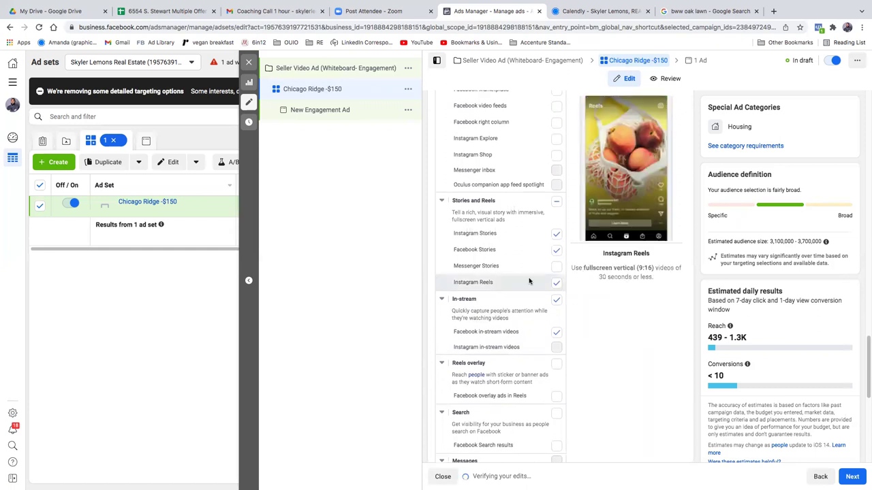
pyautogui.scroll(5, 528, 278)
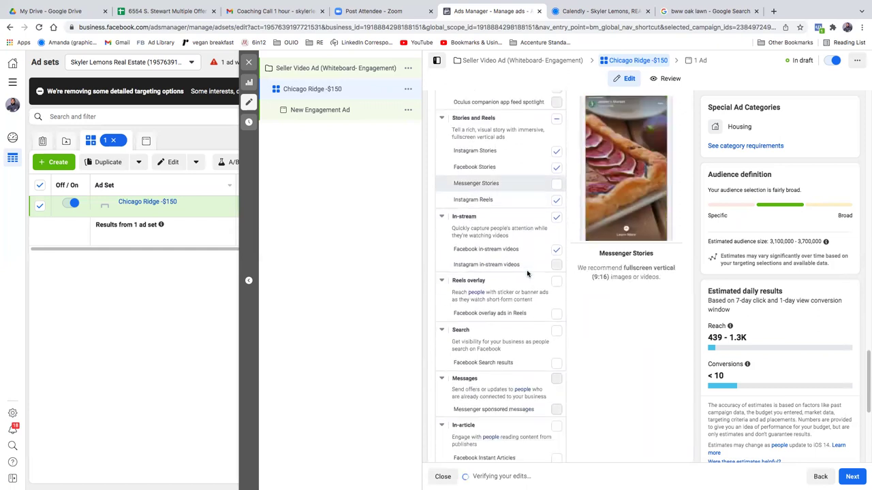
pyautogui.scroll(4, 527, 274)
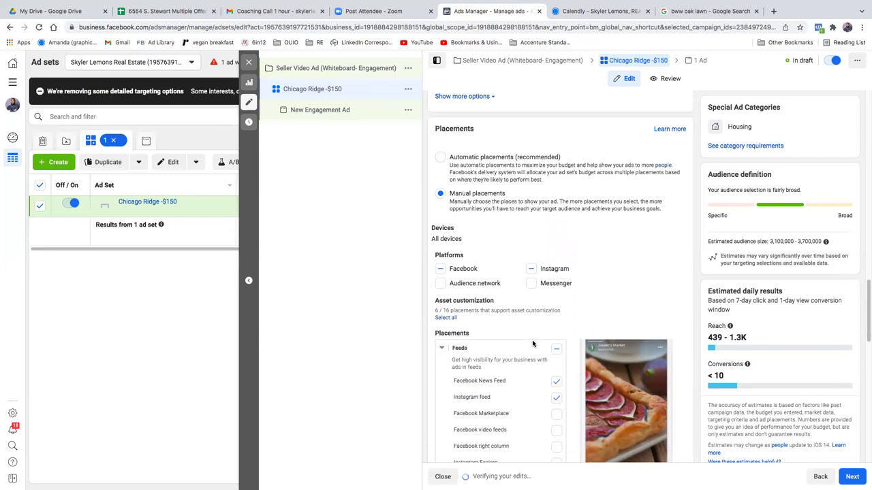
pyautogui.scroll(-1, 532, 342)
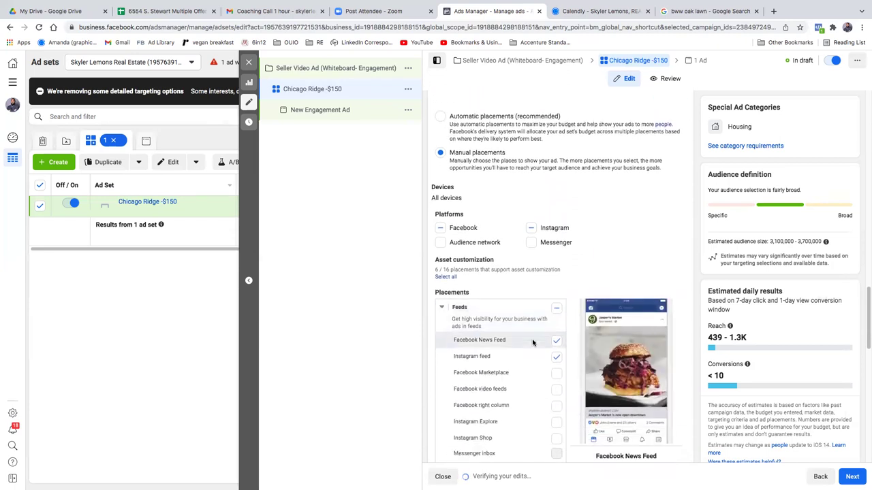
pyautogui.scroll(-1, 532, 342)
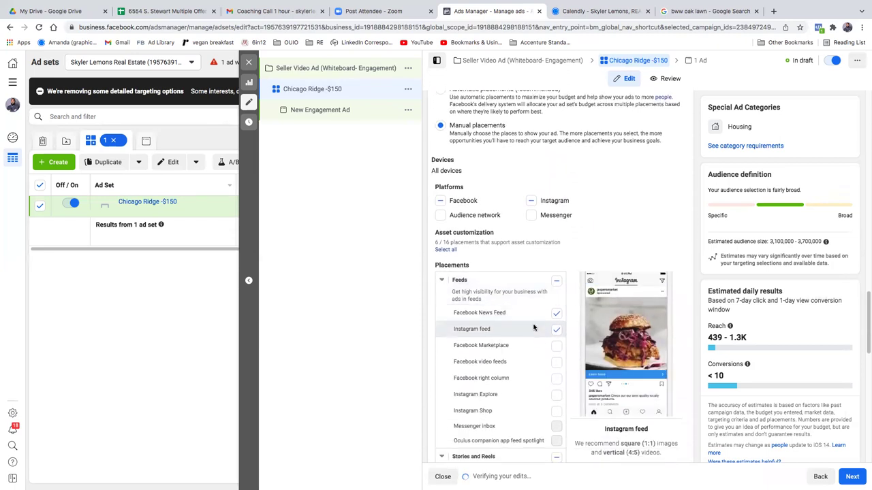
pyautogui.scroll(-1, 533, 328)
pyautogui.scroll(-9, 533, 327)
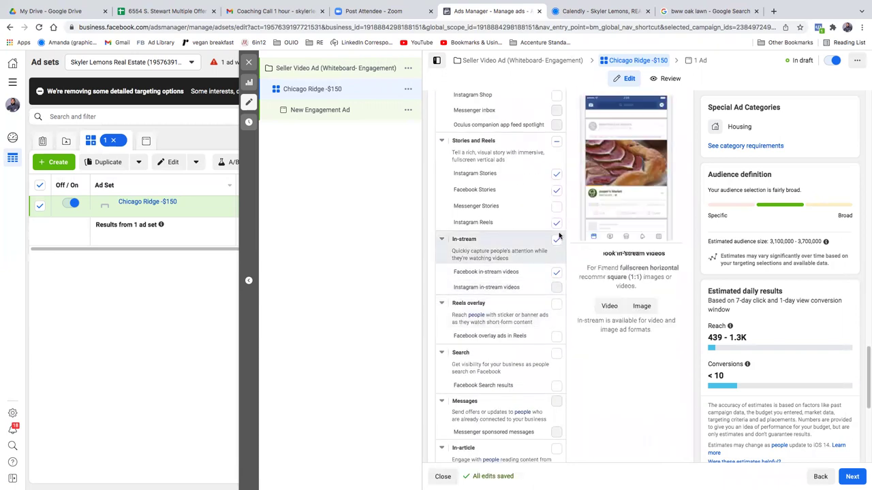
pyautogui.click(556, 175)
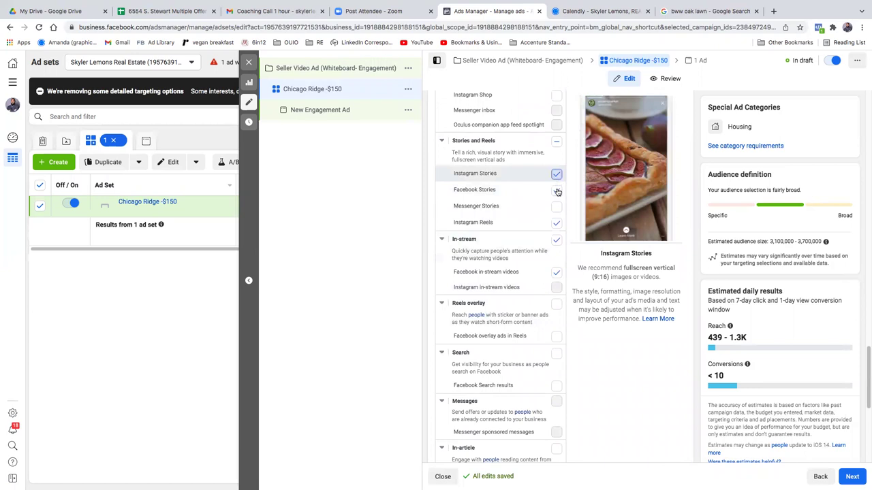
pyautogui.click(556, 190)
pyautogui.click(557, 224)
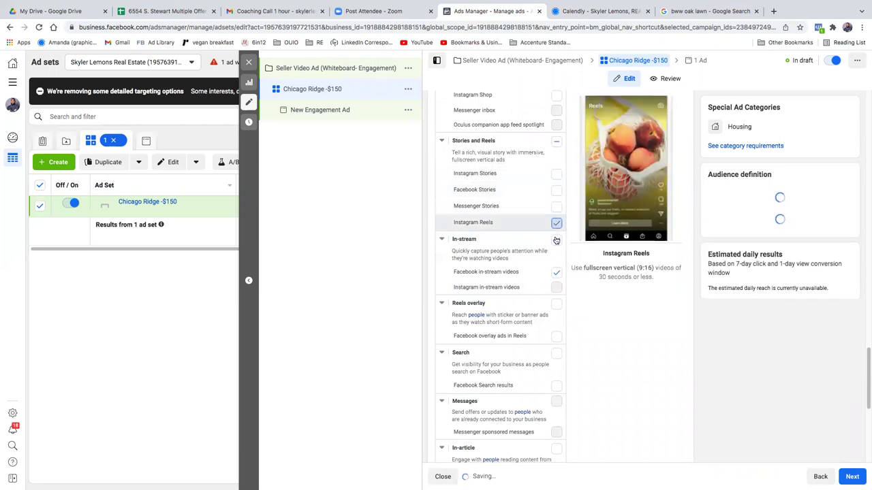
pyautogui.click(557, 273)
pyautogui.click(557, 276)
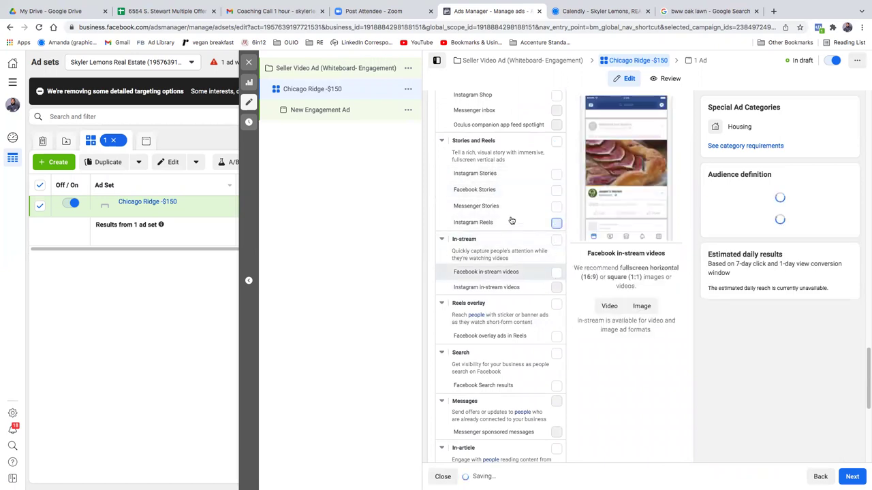
pyautogui.scroll(-1, 517, 225)
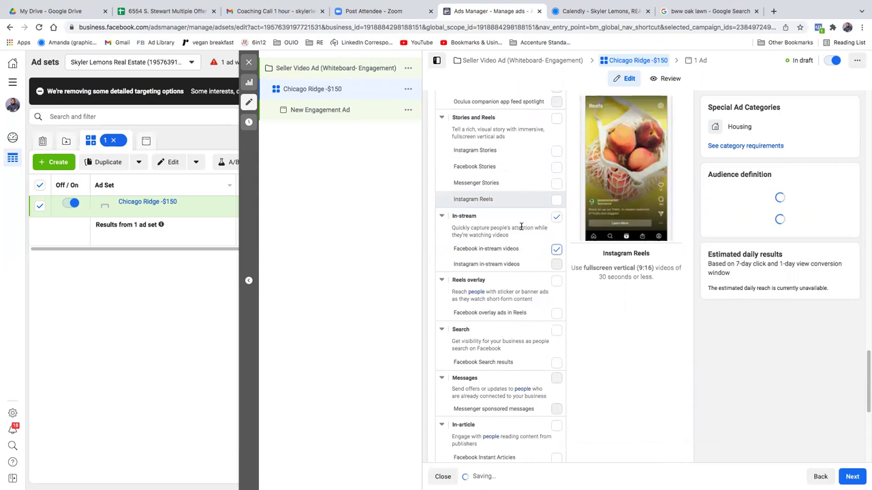
pyautogui.click(557, 248)
pyautogui.scroll(-1, 470, 313)
pyautogui.scroll(-3, 463, 318)
pyautogui.scroll(6, 477, 292)
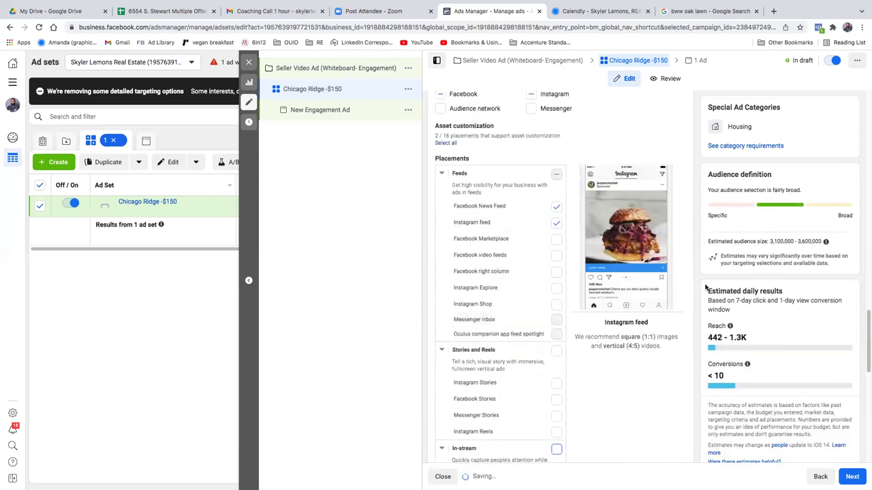
# Step: Clear the Instagram feed checkbox, leaving Facebook News Feed as the sole placement
pyautogui.click(556, 222)
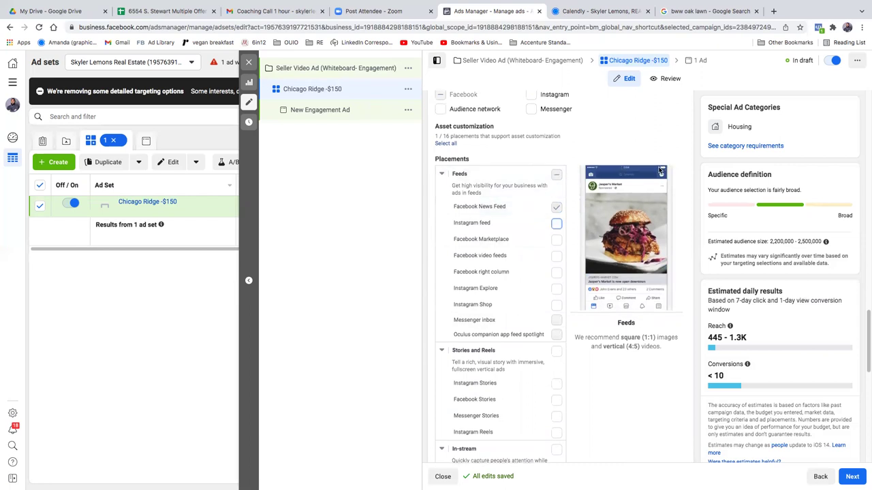
pyautogui.scroll(1, 659, 171)
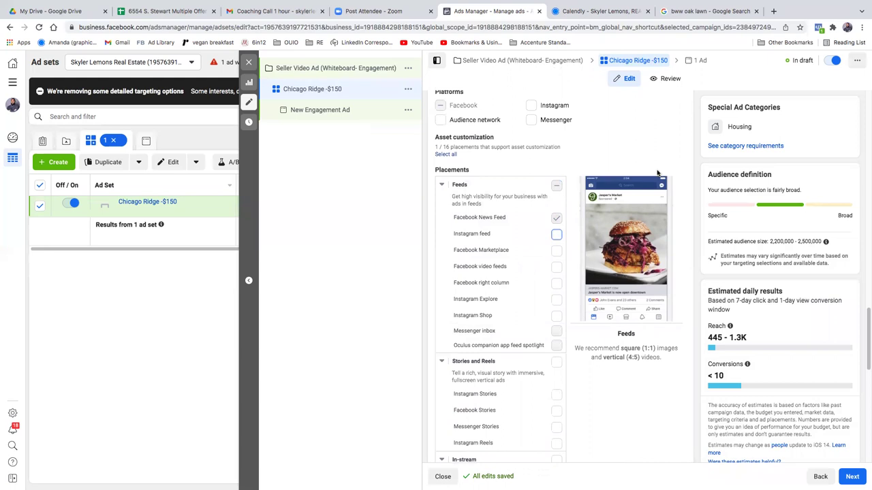
pyautogui.scroll(1, 657, 173)
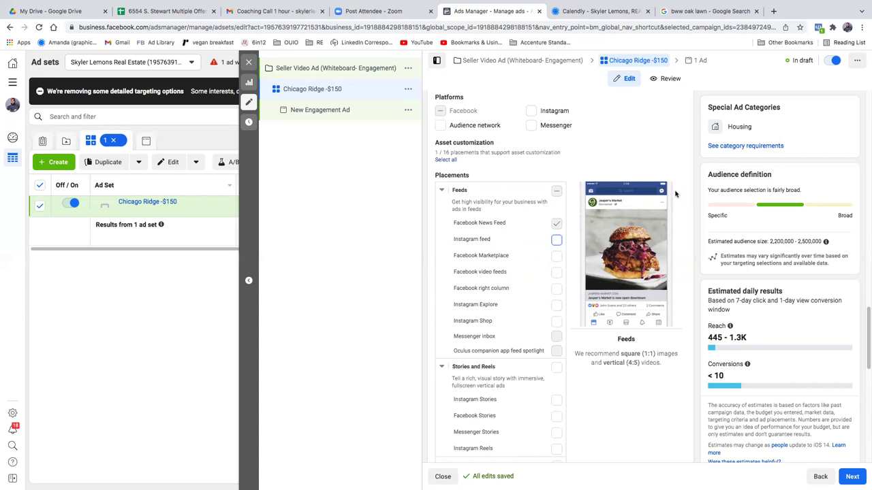
pyautogui.scroll(-4, 634, 179)
pyautogui.scroll(12, 599, 166)
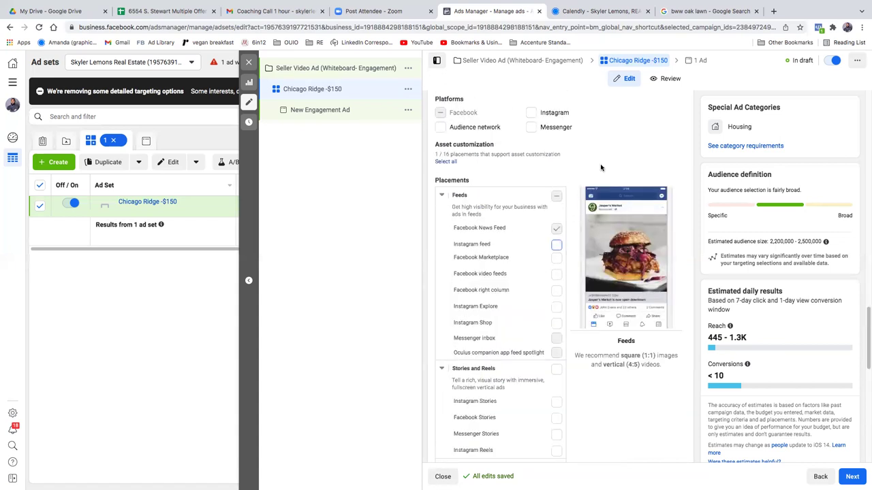
pyautogui.scroll(5, 601, 167)
# Step: Append '-FB Feed Only' to the ad set name, making it 'Chicago Ridge -$150-FB Feed Only'
pyautogui.click(518, 128)
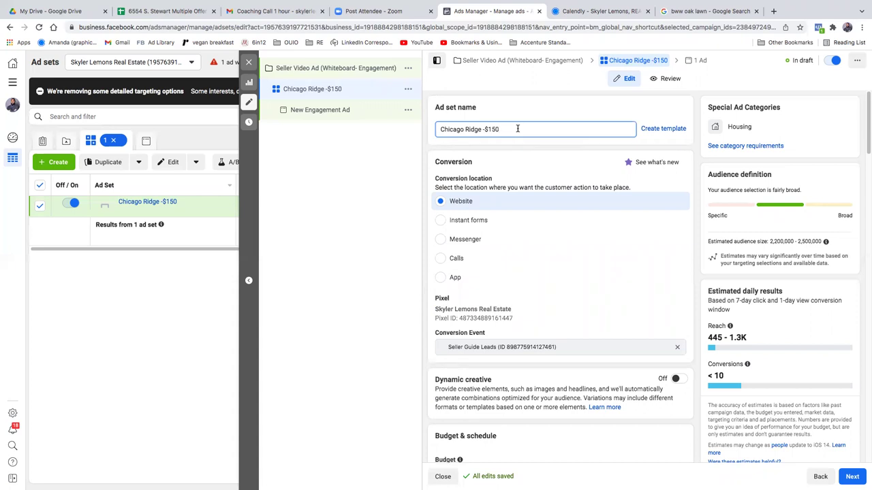
pyautogui.write('-Fac')
pyautogui.press('BackSpace')
pyautogui.press('BackSpace')
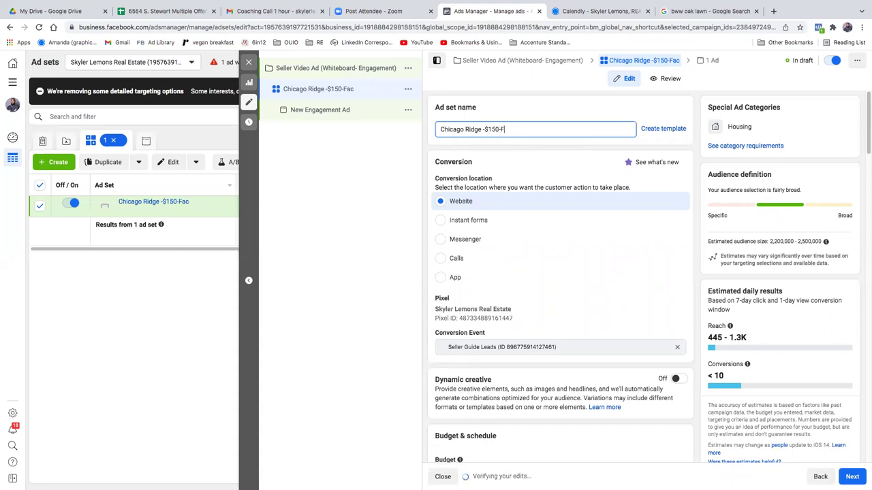
pyautogui.write('B Feed Only')
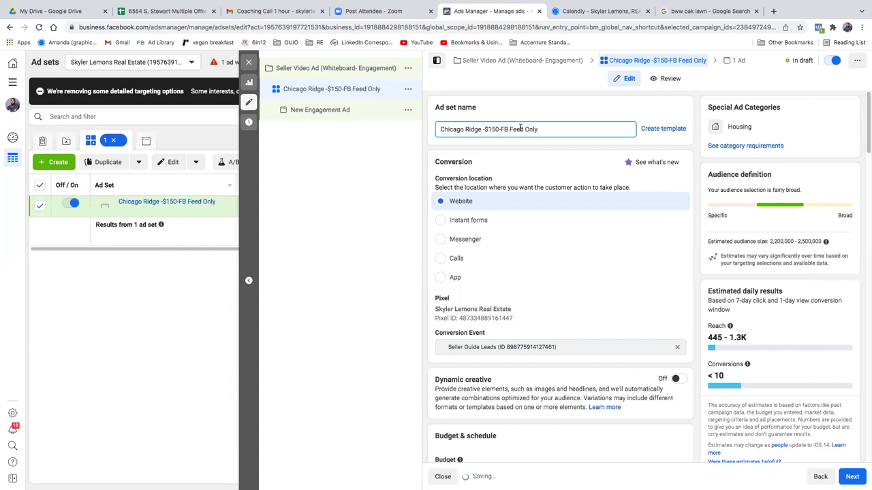
pyautogui.scroll(-15, 644, 190)
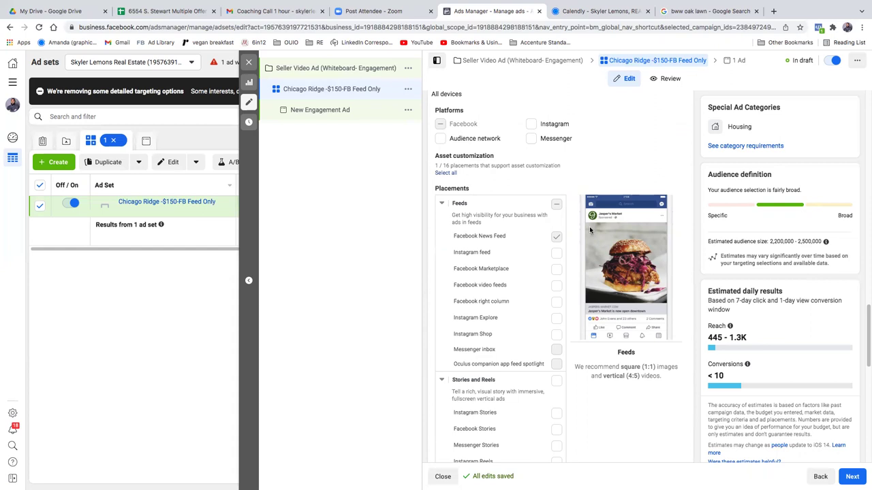
pyautogui.scroll(-10, 586, 228)
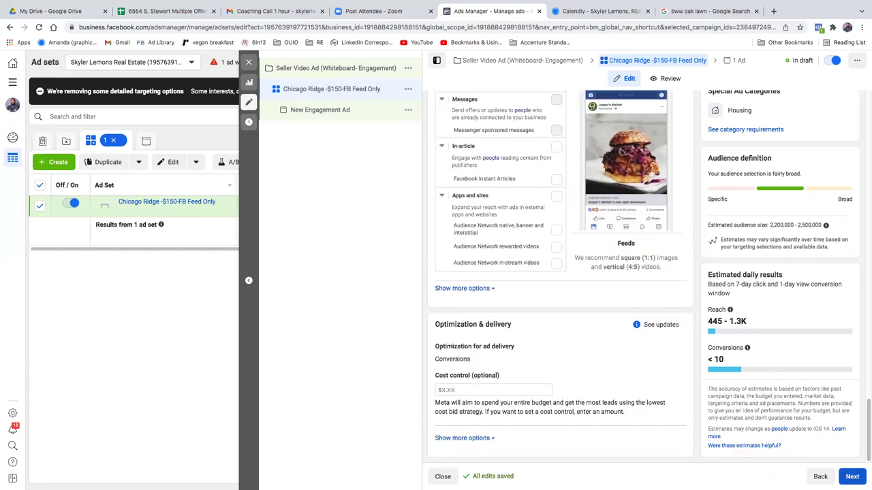
pyautogui.moveTo(245, 485)
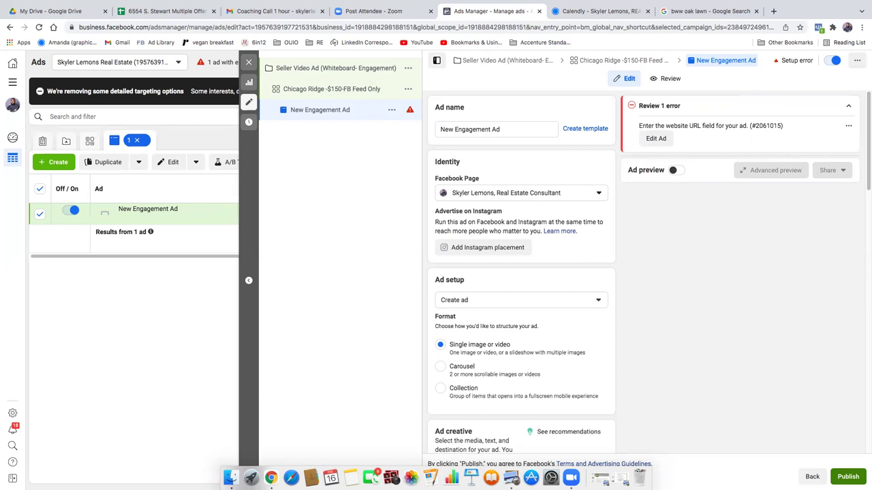
# Step: Rename the ad to 'Seller Video'
pyautogui.click(504, 129)
pyautogui.press('super+a')
pyautogui.write('S')
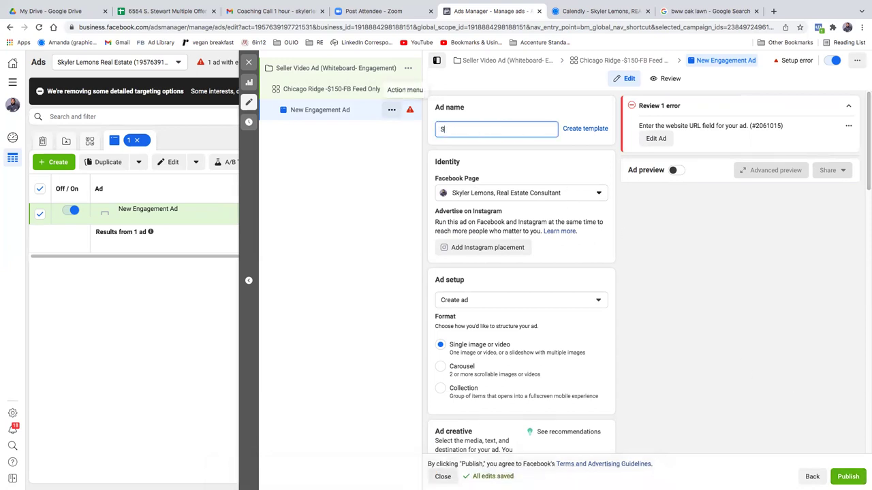
pyautogui.write('eller Video Ad')
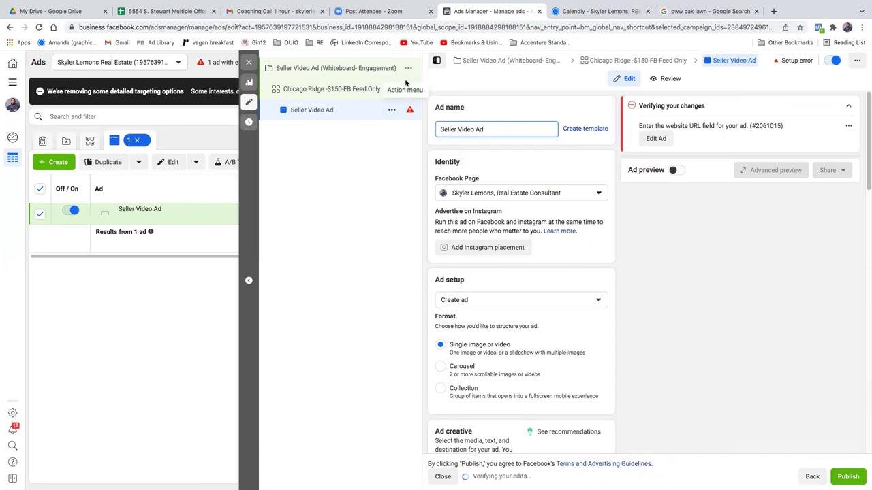
# Step: Add Instagram placement and assign the business's connected Instagram account to the ad
pyautogui.click(484, 249)
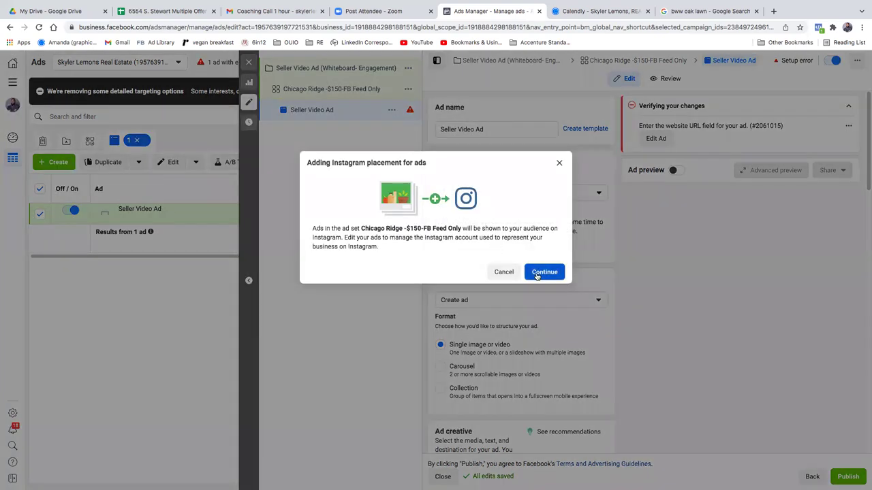
pyautogui.click(536, 274)
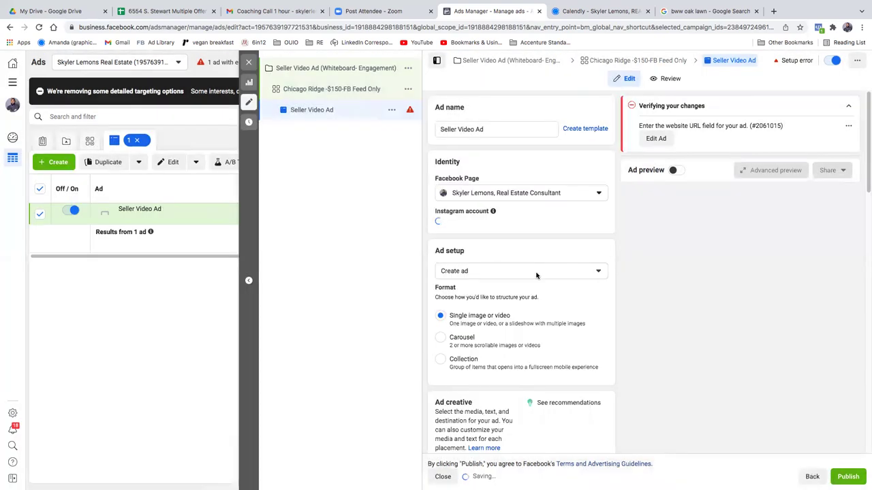
pyautogui.click(508, 229)
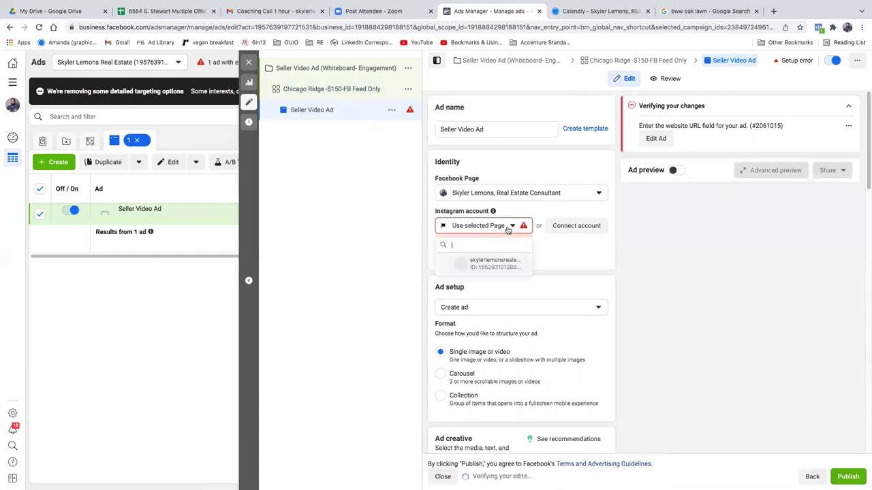
pyautogui.click(497, 266)
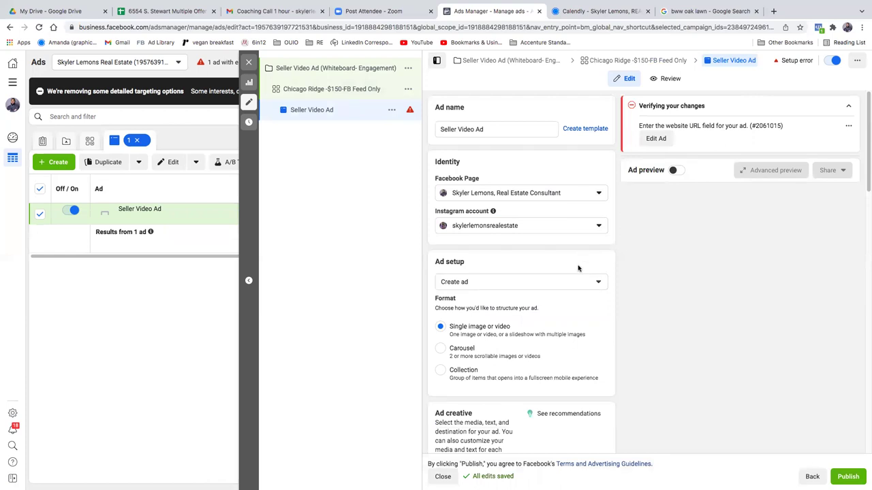
pyautogui.click(589, 284)
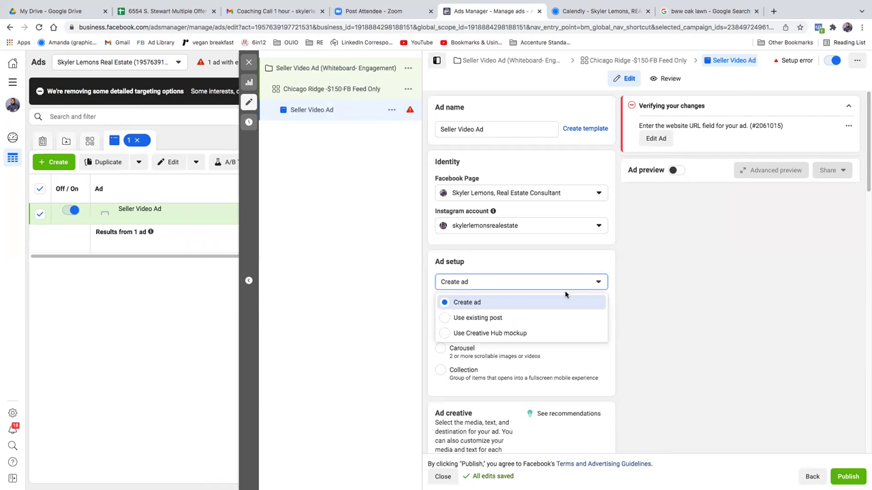
# Step: Use the existing Feb 14, 2022 Chicagoland homeowners video post as the ad
pyautogui.click(516, 318)
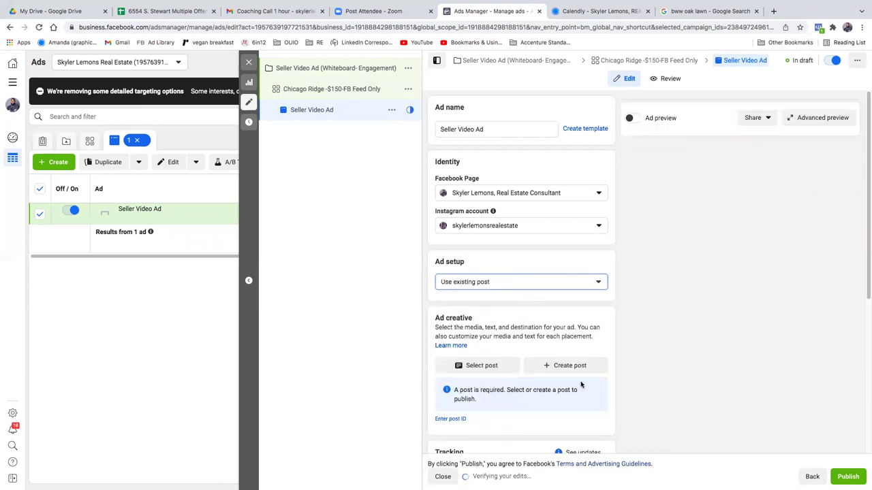
pyautogui.click(495, 367)
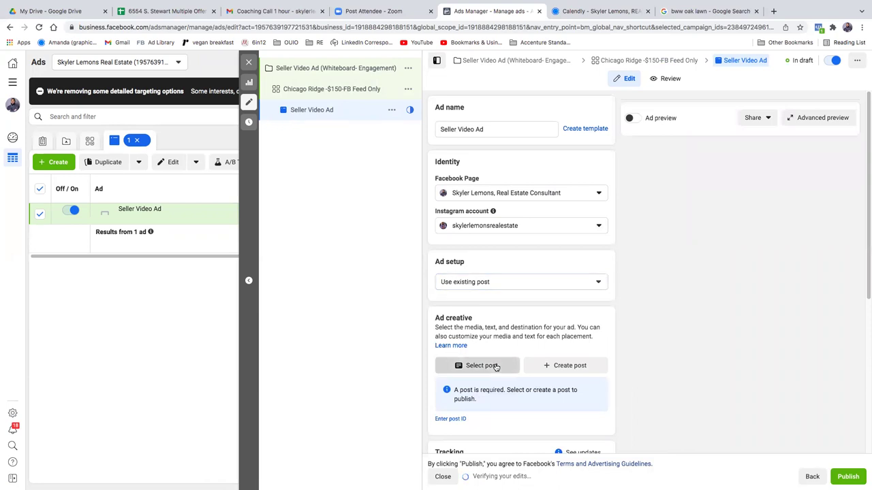
pyautogui.click(496, 367)
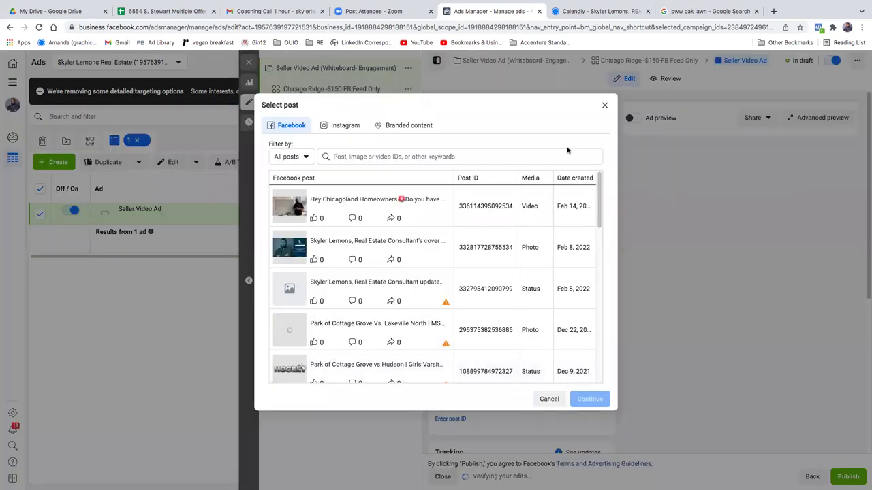
pyautogui.click(374, 205)
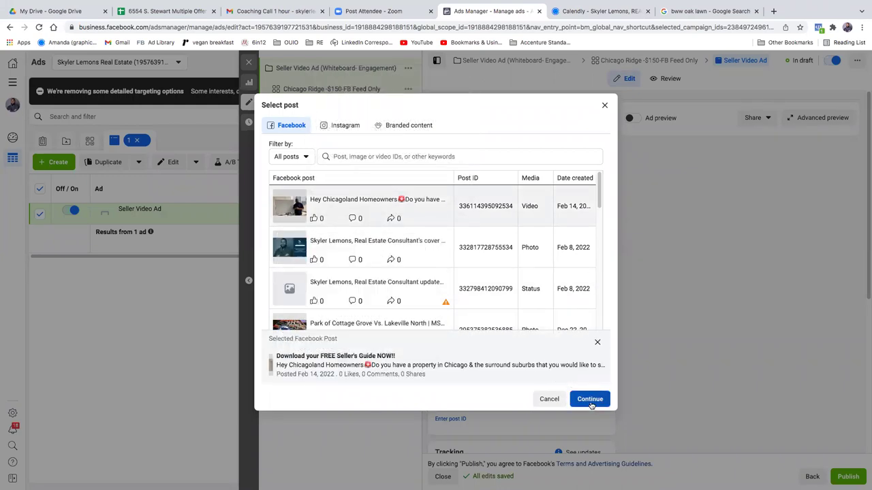
pyautogui.click(590, 401)
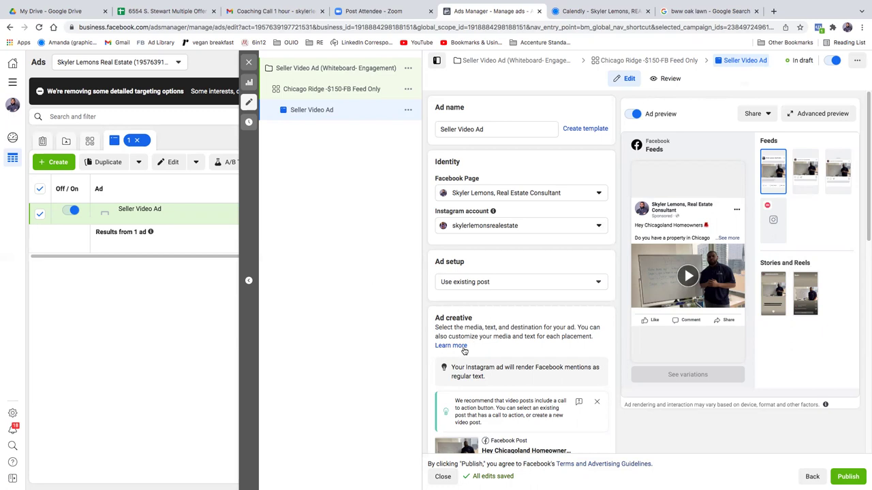
# Step: Start a Learn more call-to-action button needing a website URL, and open a blank Chrome tab
pyautogui.scroll(-1, 488, 306)
pyautogui.scroll(-5, 488, 306)
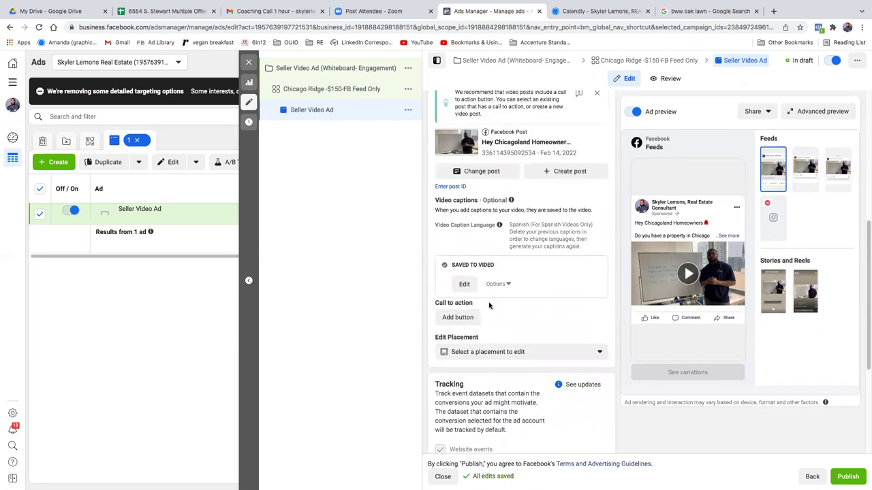
pyautogui.scroll(-3, 486, 317)
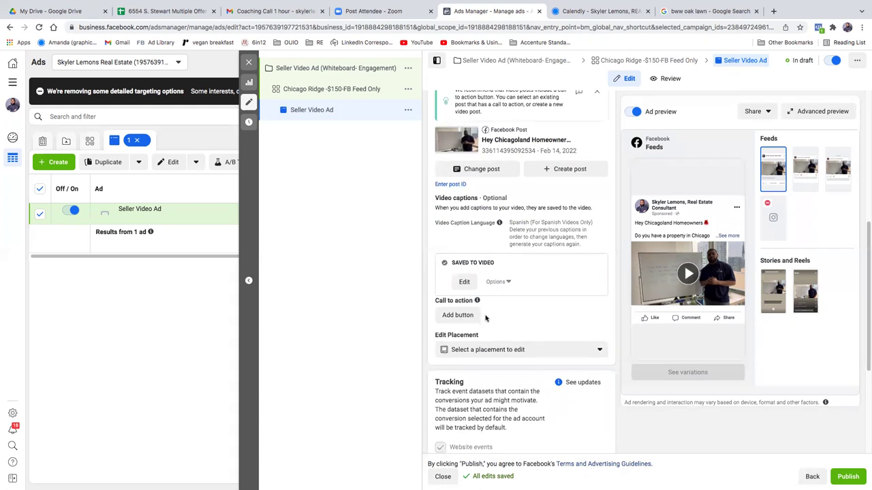
pyautogui.scroll(-1, 486, 318)
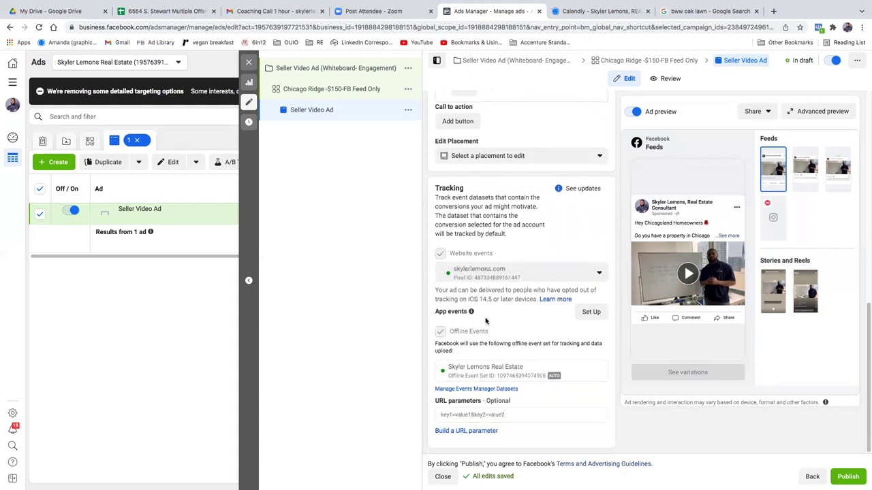
pyautogui.scroll(3, 484, 317)
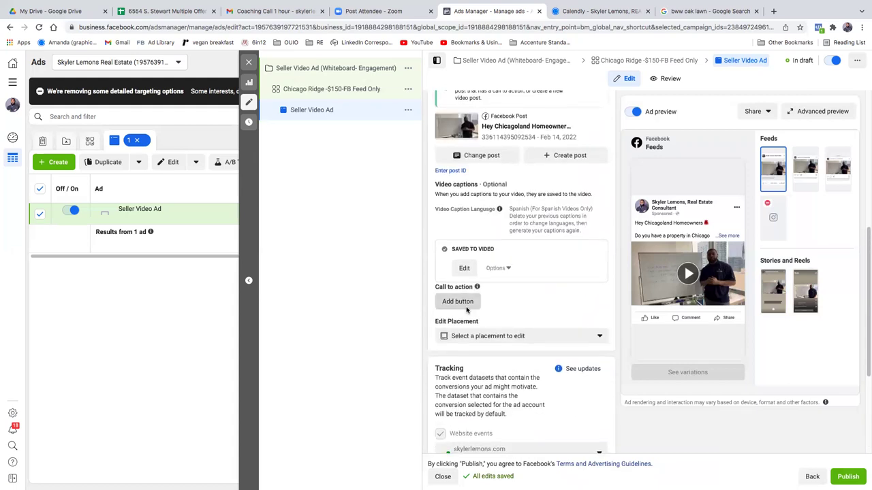
pyautogui.click(458, 302)
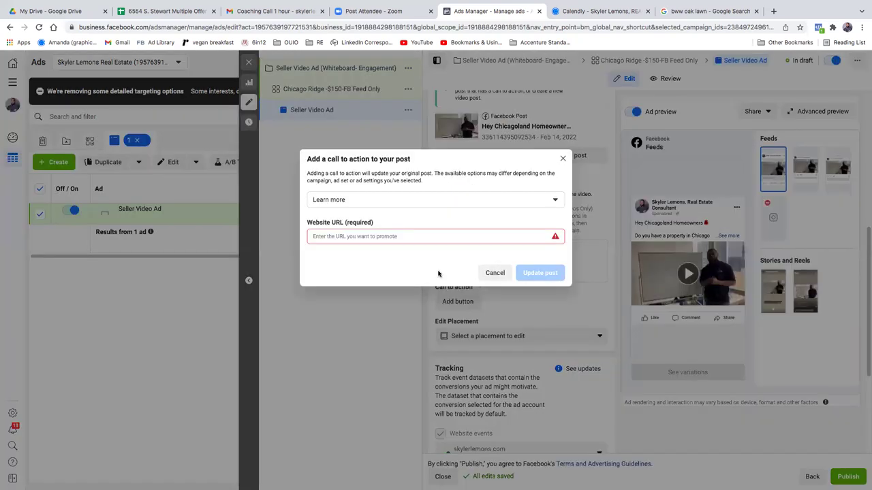
pyautogui.click(399, 236)
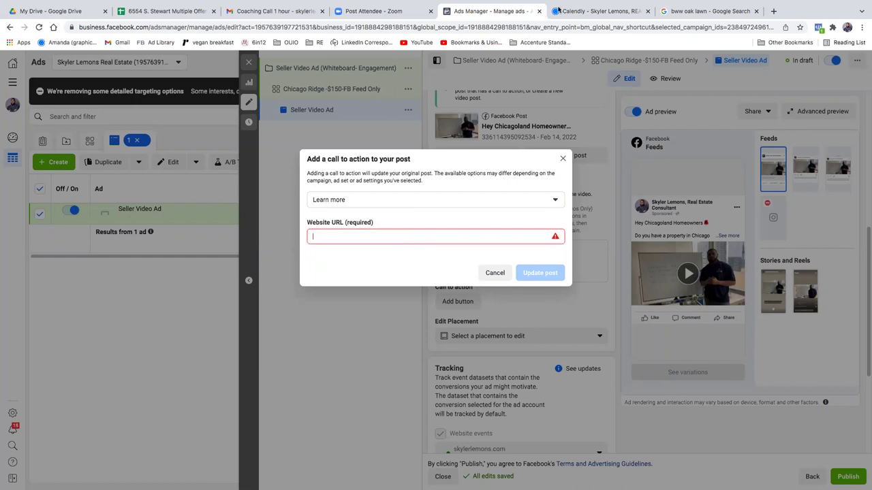
pyautogui.click(775, 11)
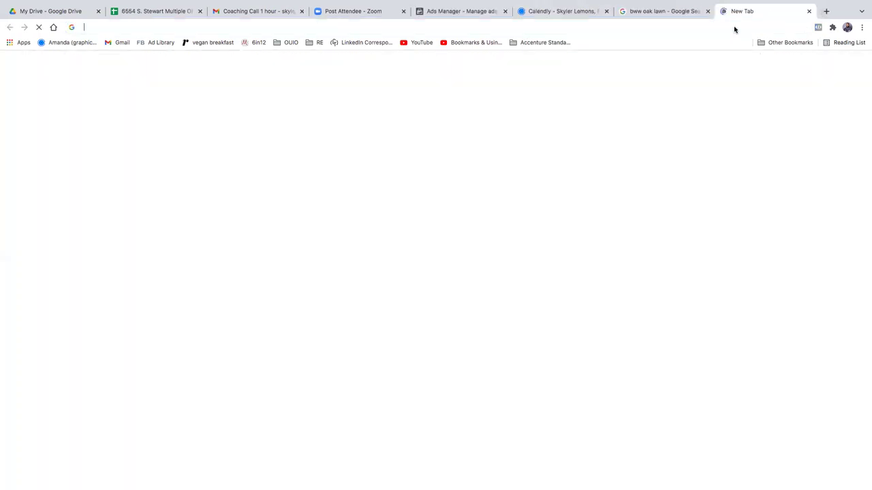
# Step: Load kajabi.com in the new Chrome tab
pyautogui.click(734, 28)
pyautogui.write('kajabi.com')
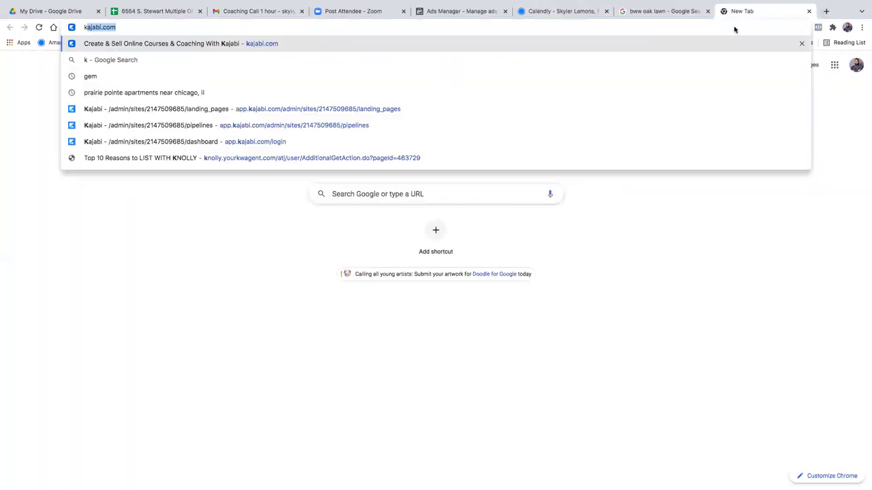
pyautogui.press('Return')
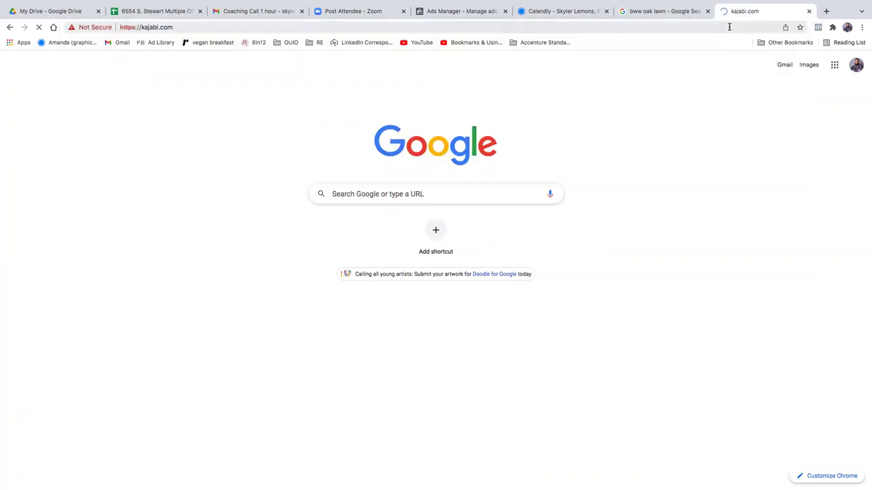
# Step: Close the Calendly booking tab, revisit Ads Manager, and open another blank tab
pyautogui.click(664, 11)
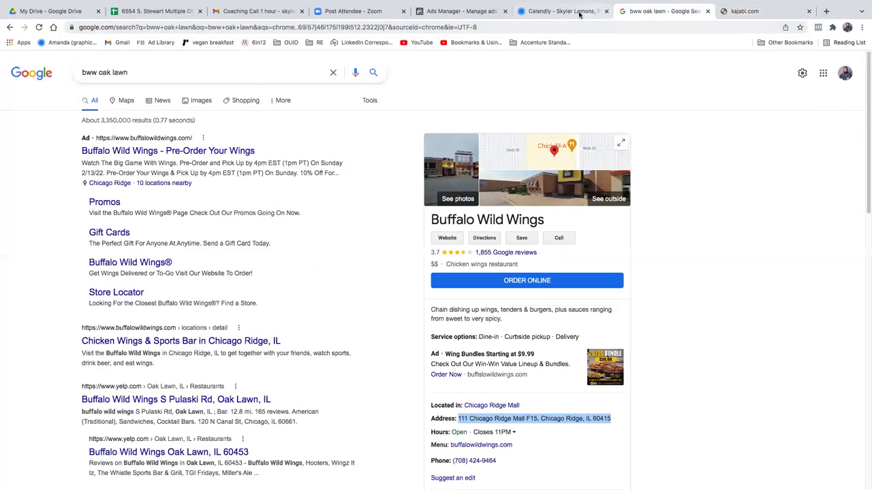
pyautogui.click(578, 11)
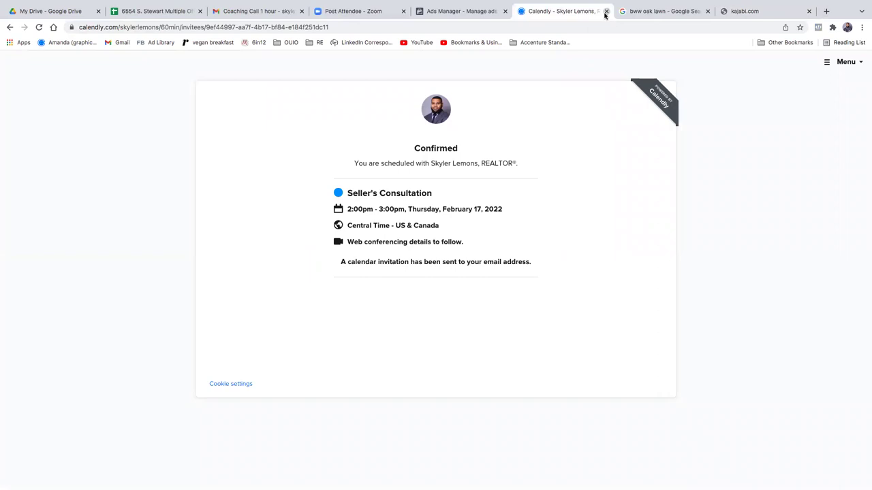
pyautogui.click(606, 11)
pyautogui.moveTo(469, 3)
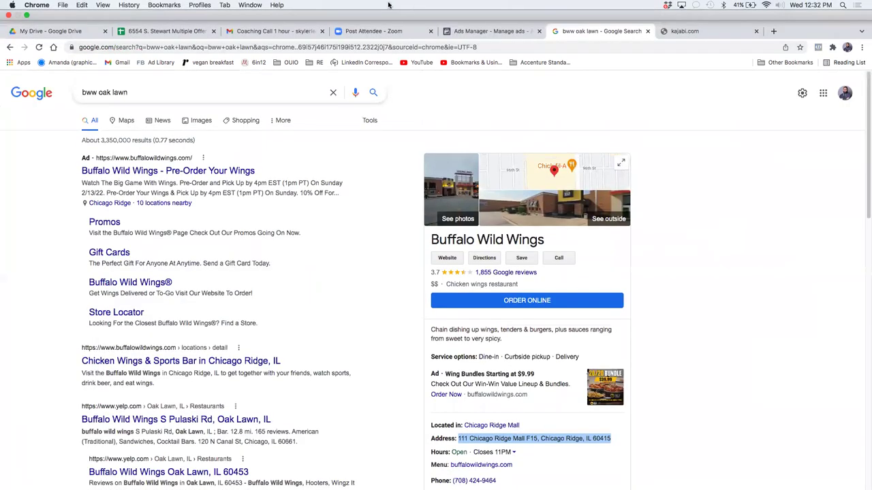
pyautogui.click(474, 32)
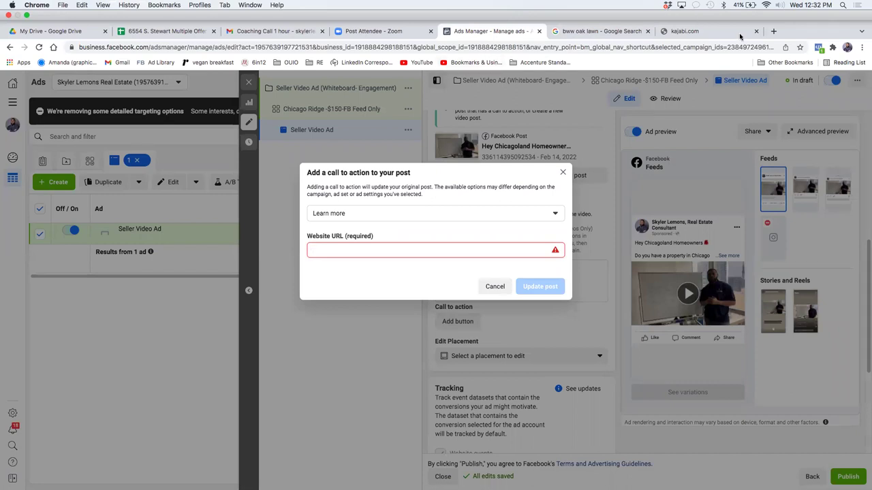
pyautogui.press('super+t')
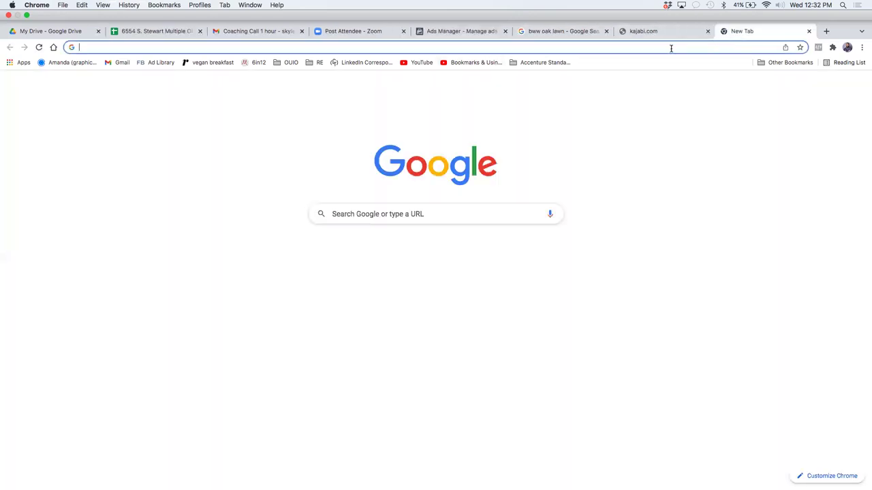
# Step: Load skylerlemons.com/sellers-guide, then correct the address to skylerlemons.com/seller-guide
pyautogui.click(671, 49)
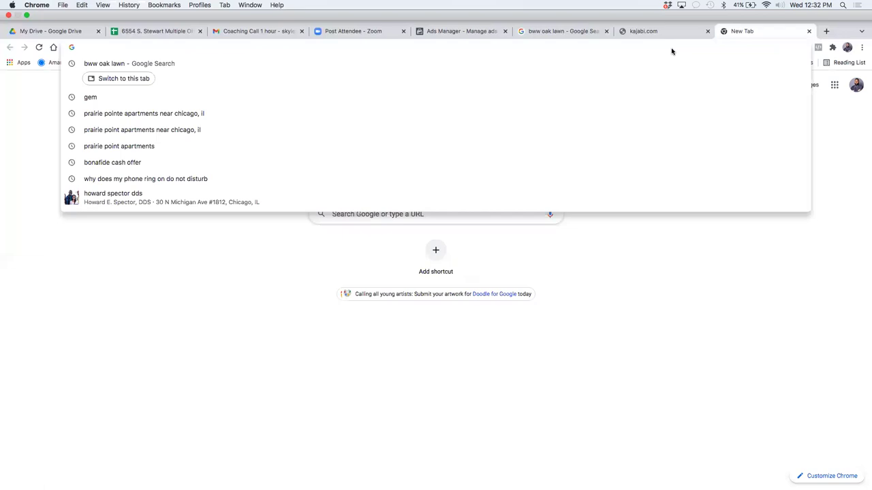
pyautogui.write('skylerlem')
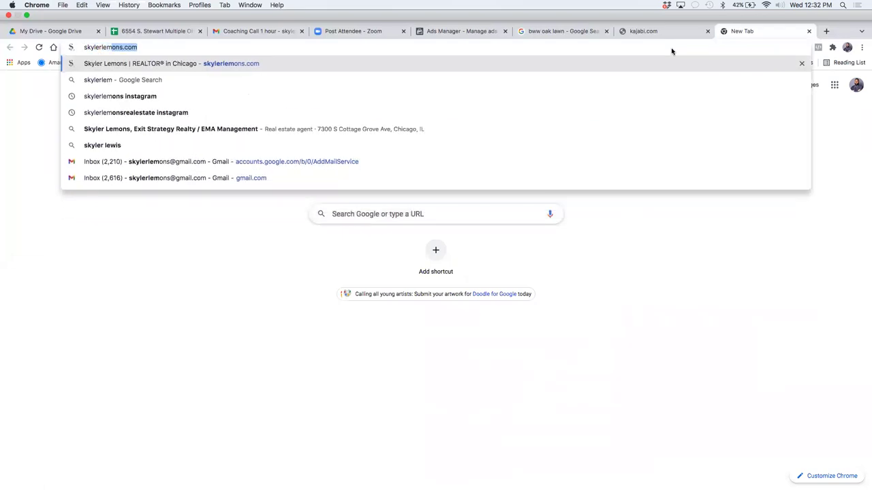
pyautogui.write('ons.com')
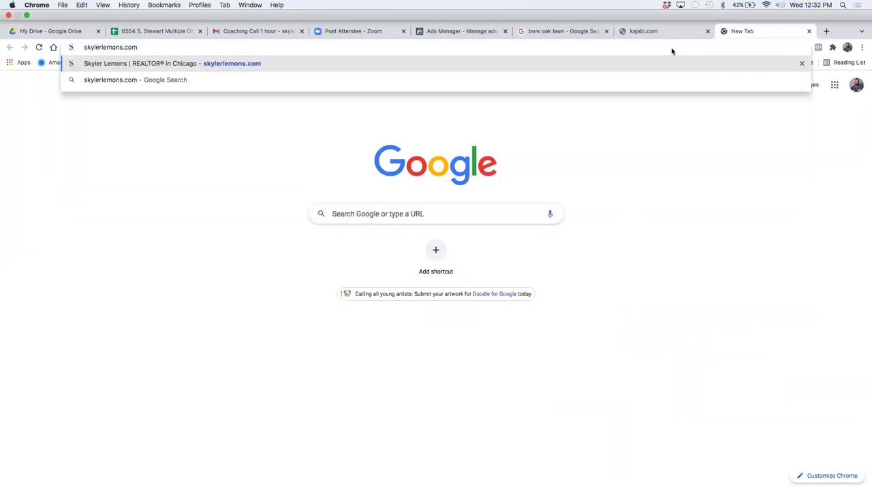
pyautogui.write('/sellers-guide')
pyautogui.press('Return')
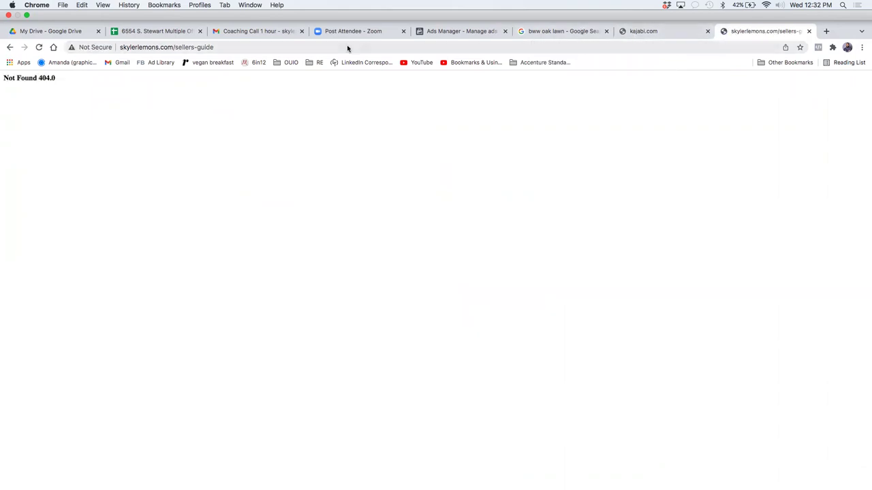
pyautogui.click(195, 47)
pyautogui.click(194, 47)
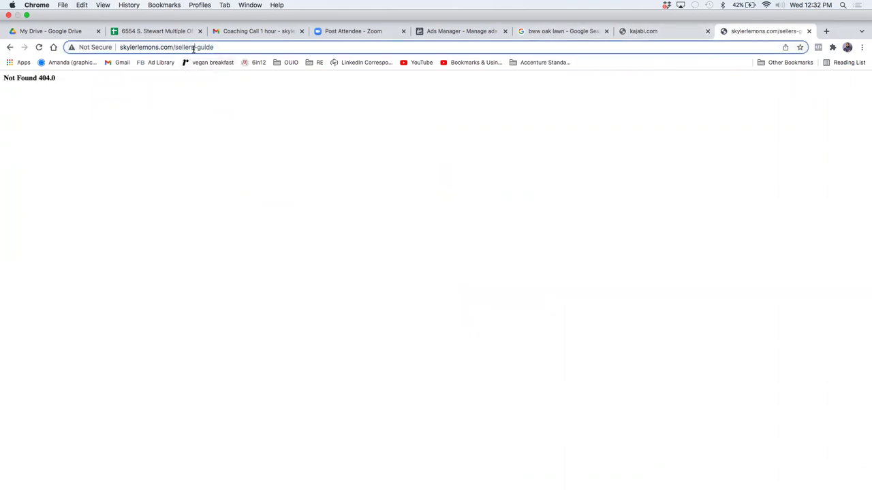
pyautogui.press('BackSpace')
pyautogui.press('Return')
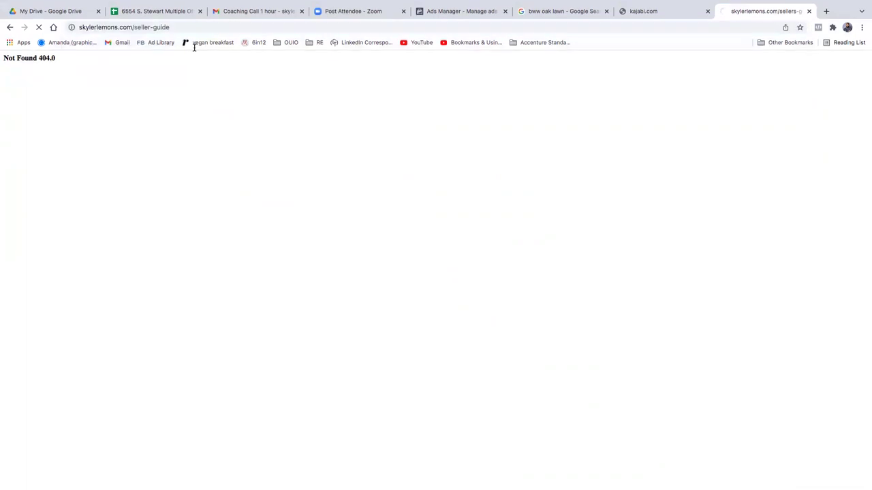
# Step: Select the seller-guide address, then switch to the kajabi.com tab and reload it
pyautogui.click(181, 28)
pyautogui.click(181, 28)
pyautogui.click(185, 28)
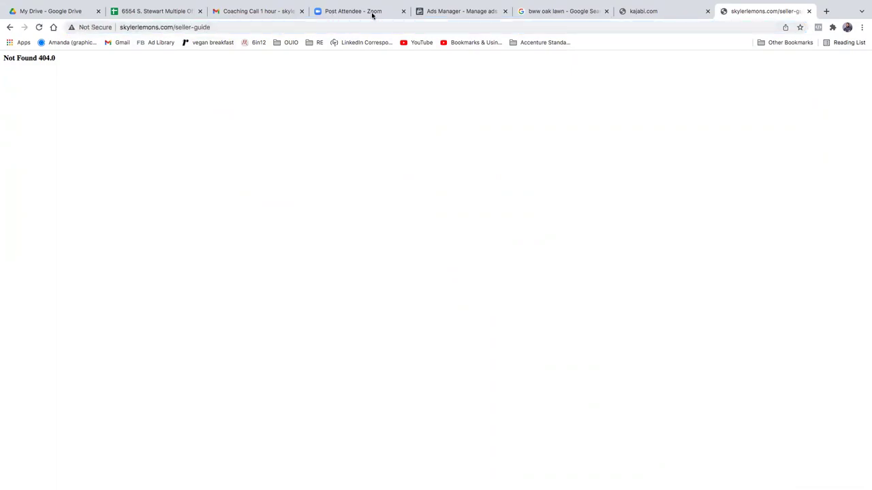
pyautogui.click(649, 16)
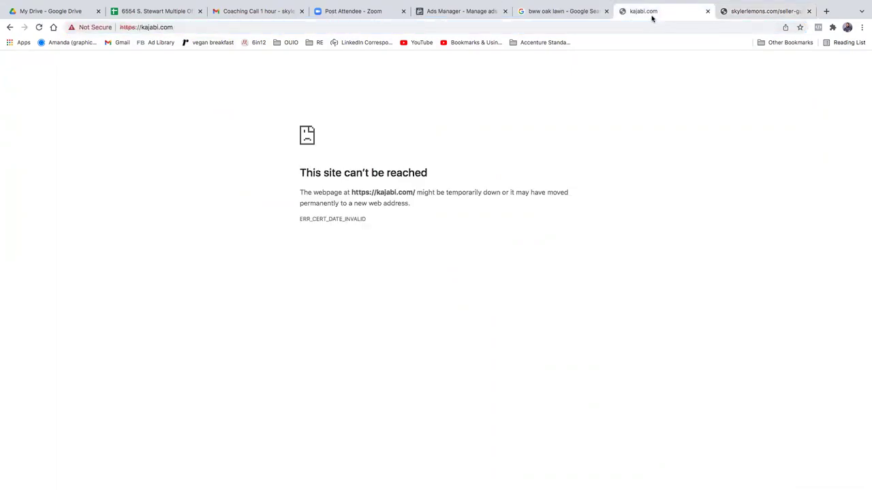
pyautogui.click(521, 31)
pyautogui.press('Return')
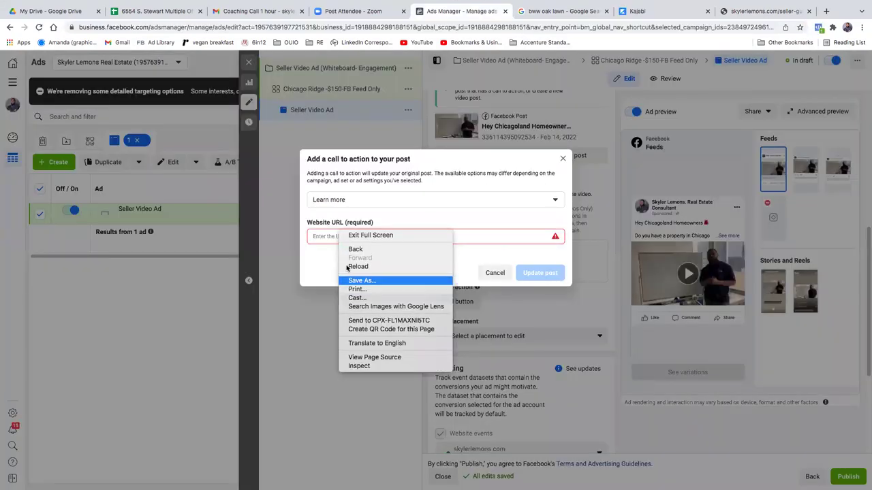
pyautogui.click(328, 240)
pyautogui.rightClick(330, 235)
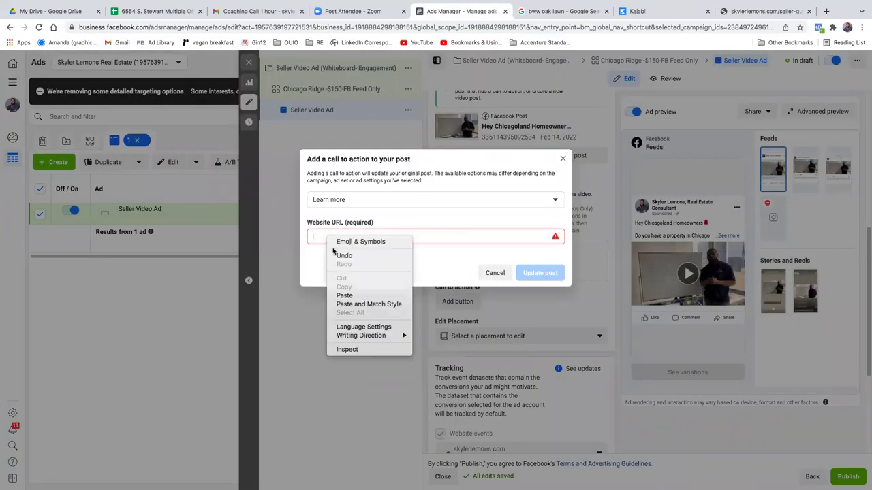
pyautogui.click(348, 296)
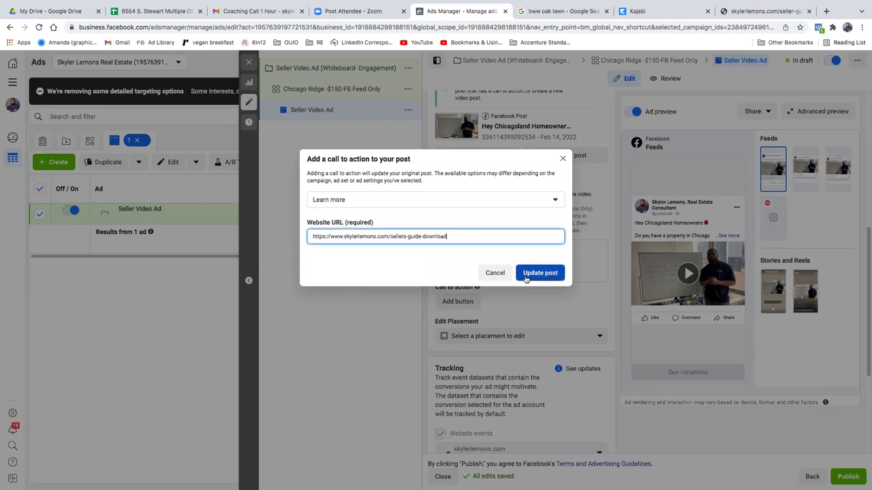
pyautogui.click(535, 272)
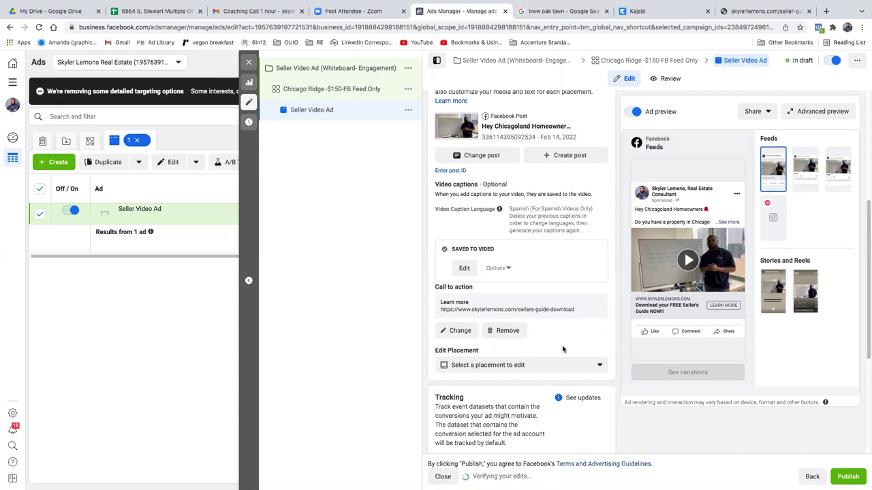
pyautogui.scroll(-3, 519, 309)
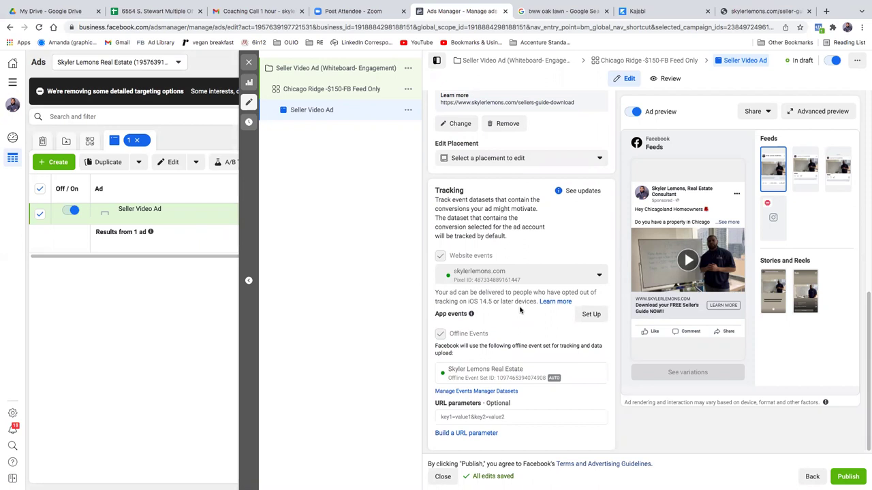
pyautogui.scroll(-1, 520, 309)
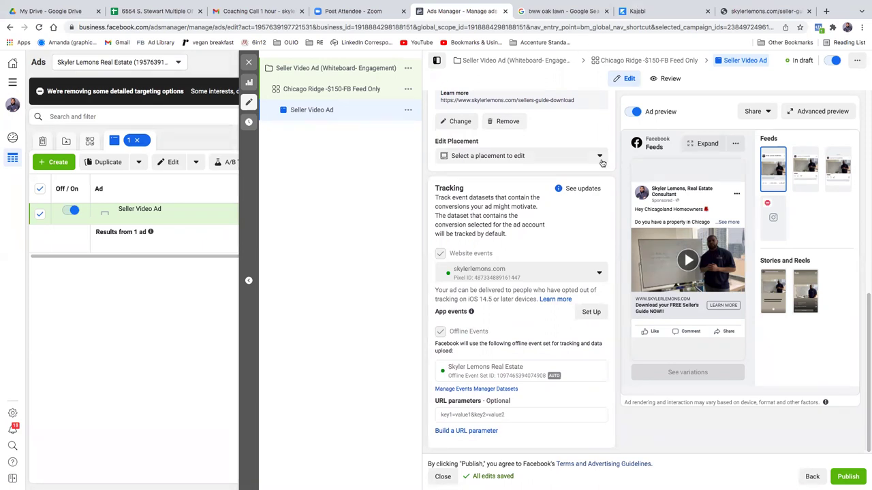
# Step: Switch to the Kajabi sign-in tab and erase the partly typed 'facebook.' address
pyautogui.click(633, 12)
pyautogui.write('facebook.')
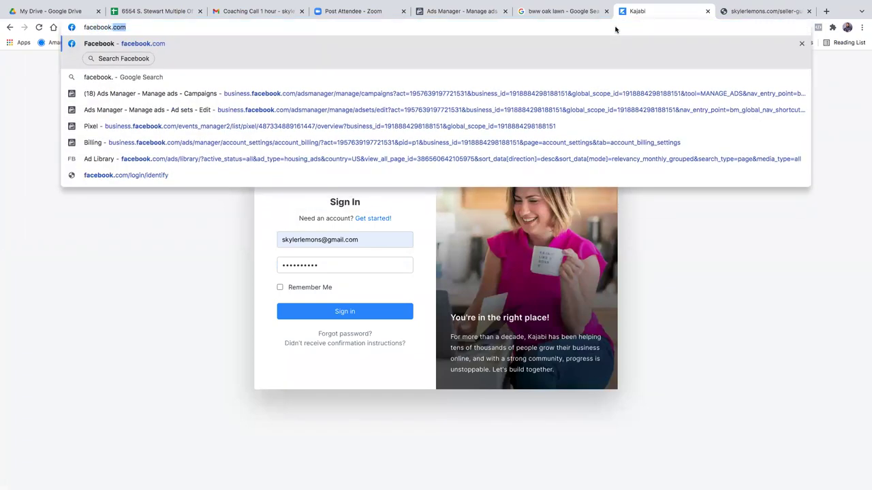
pyautogui.press('BackSpace')
pyautogui.press('BackSpace')
pyautogui.press('BackSpace')
pyautogui.press('BackSpace')
pyautogui.press('BackSpace')
pyautogui.press('BackSpace')
pyautogui.press('BackSpace')
pyautogui.press('BackSpace')
pyautogui.press('BackSpace')
pyautogui.press('BackSpace')
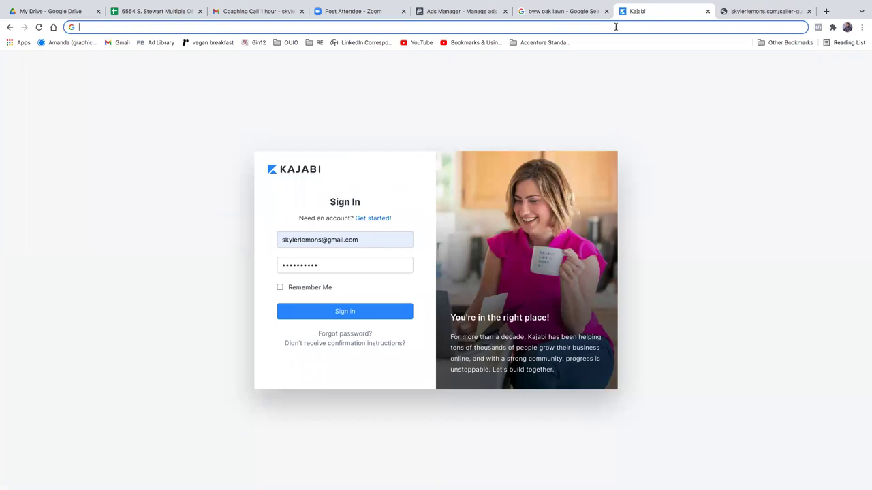
# Step: Load skylerlemons.com/seller-guide-download in the seller-guide tab, then return to Ads Manager
pyautogui.click(726, 11)
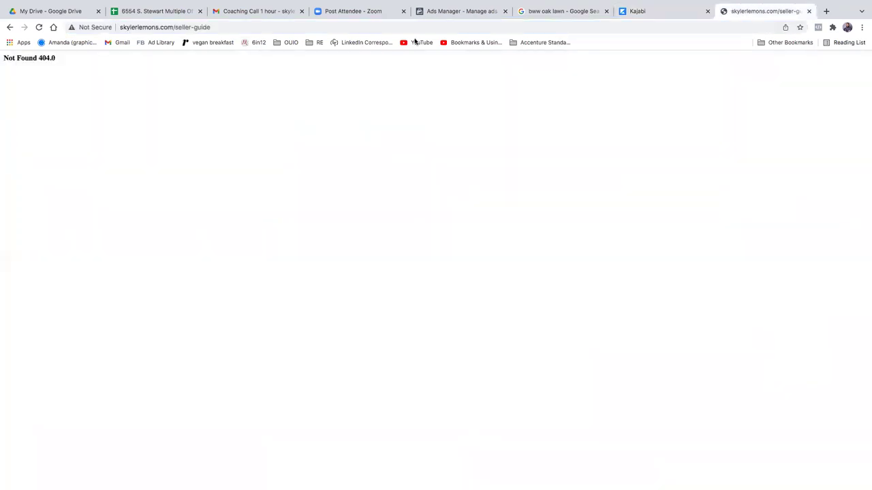
pyautogui.click(215, 26)
pyautogui.click(215, 26)
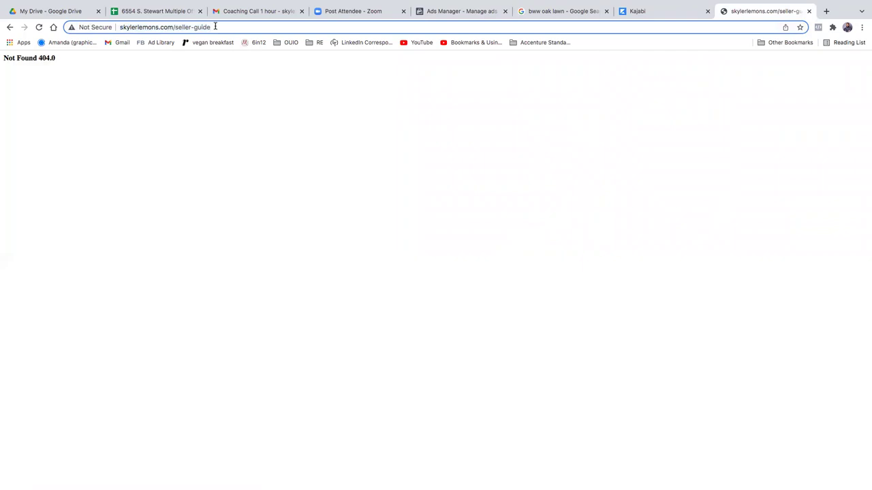
pyautogui.press('super+a')
pyautogui.press('Right')
pyautogui.click(211, 27)
pyautogui.click(215, 27)
pyautogui.write('-download')
pyautogui.press('Return')
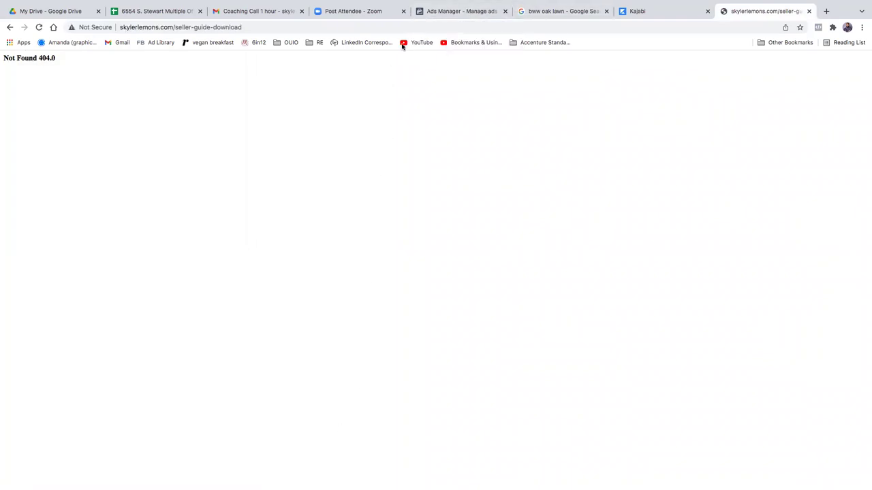
pyautogui.click(444, 9)
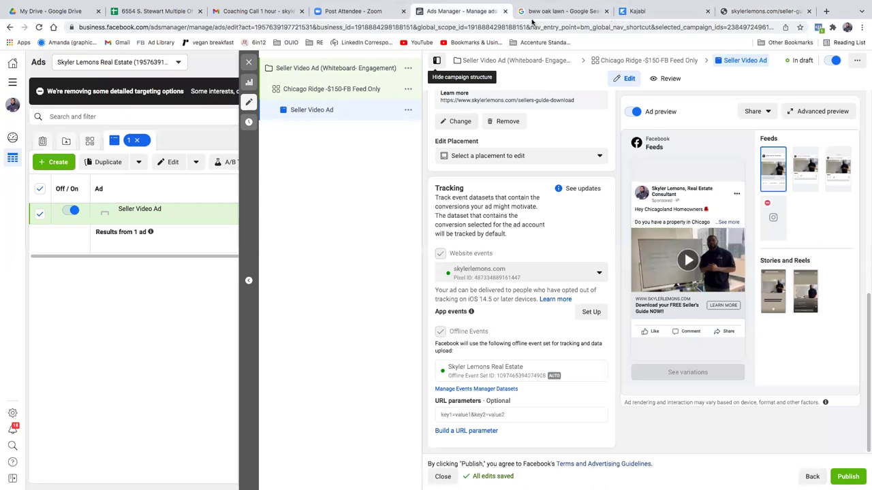
# Step: Exit full screen and copy the Seller's Guide Download Page URL from the Kajabi editor
pyautogui.moveTo(13, 2)
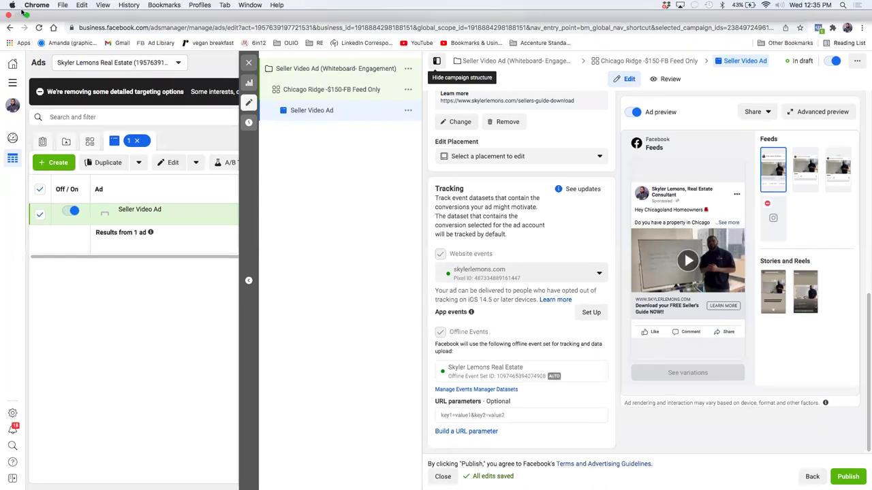
pyautogui.click(26, 15)
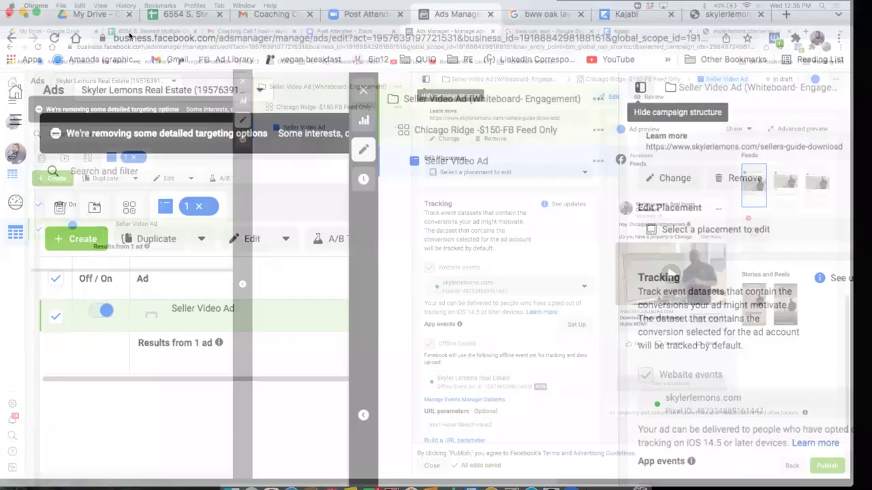
pyautogui.click(313, 348)
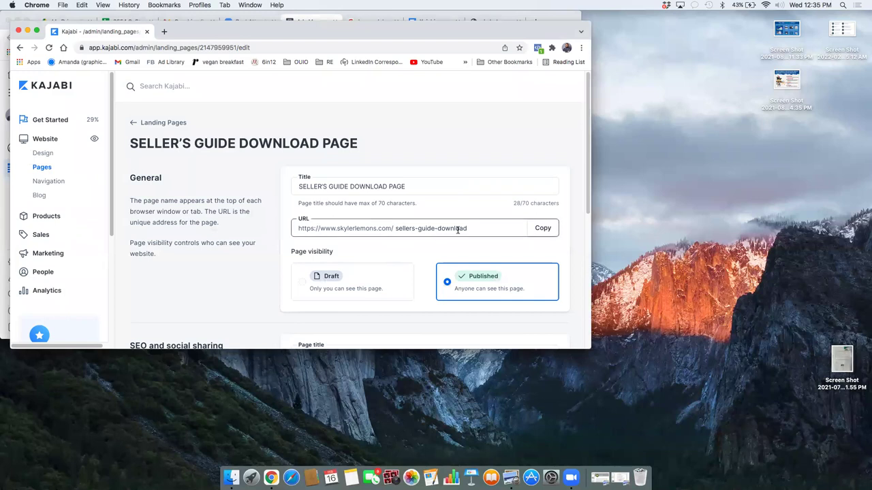
pyautogui.click(469, 229)
pyautogui.click(545, 229)
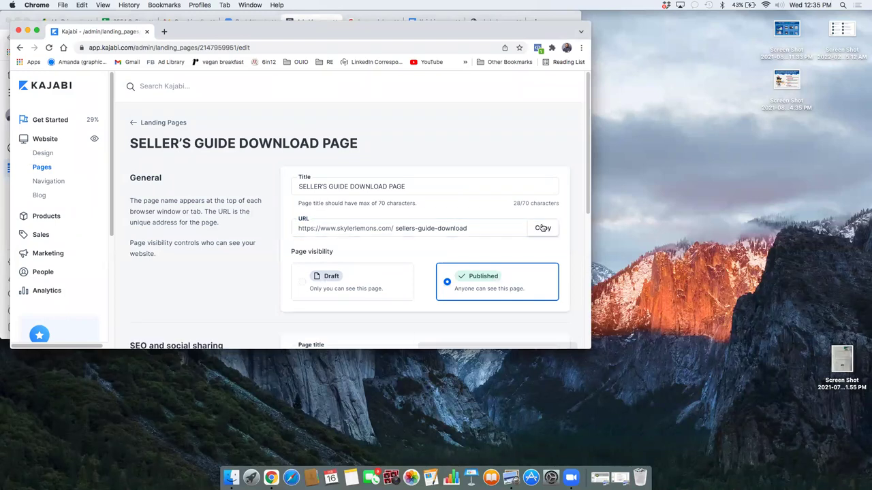
# Step: Open the copied URL in a new tab, review the Free Seller's Guide page, then return to Landing Pages
pyautogui.click(165, 33)
pyautogui.rightClick(161, 47)
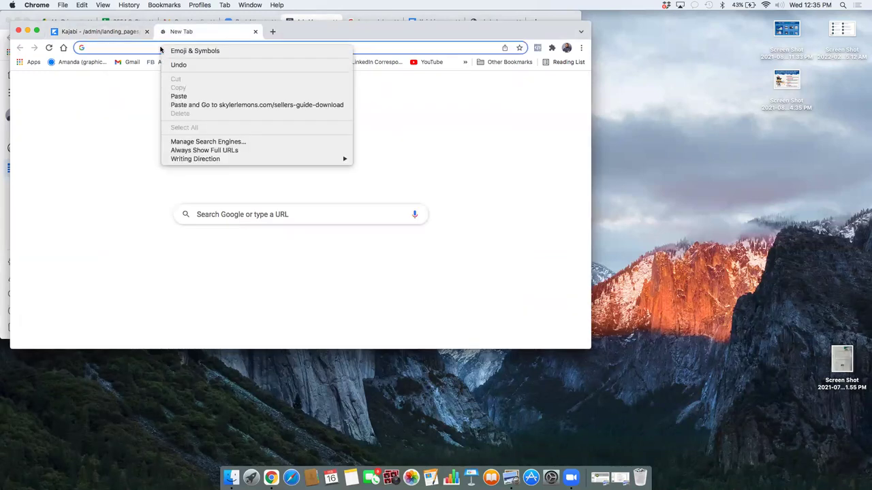
pyautogui.click(123, 49)
pyautogui.rightClick(123, 49)
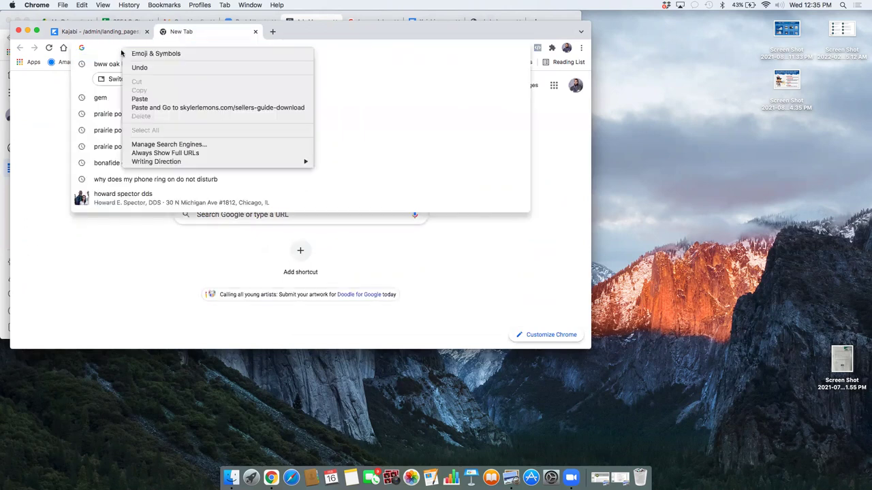
pyautogui.click(145, 97)
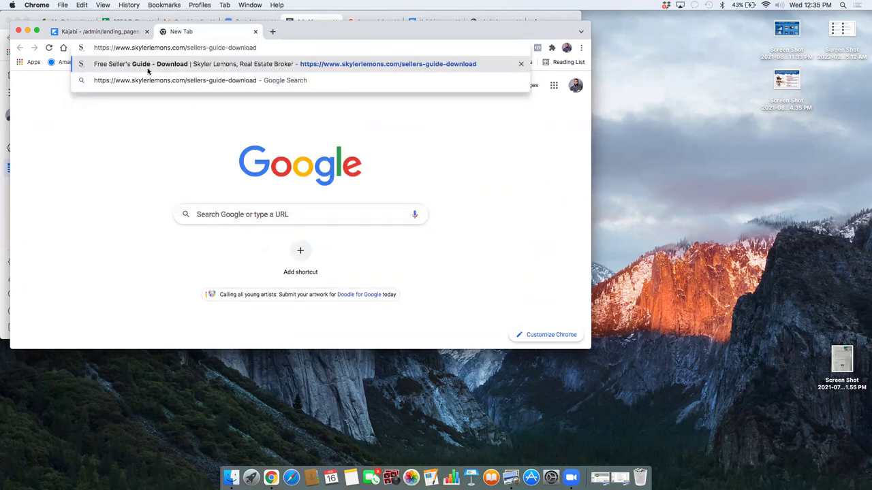
pyautogui.click(148, 70)
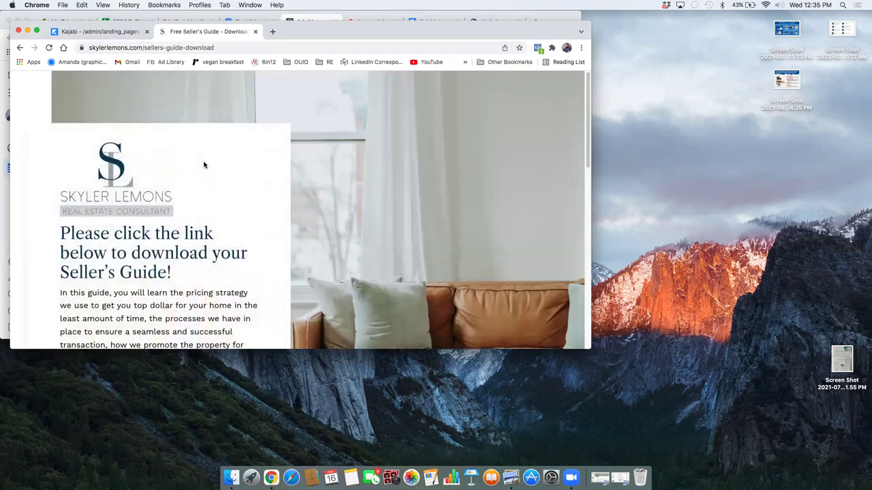
pyautogui.scroll(-15, 205, 205)
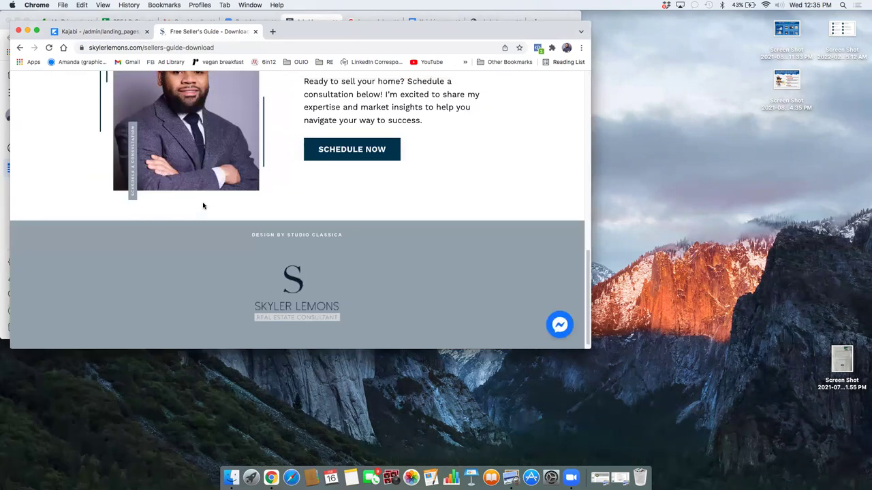
pyautogui.scroll(10, 203, 205)
pyautogui.scroll(-3, 198, 205)
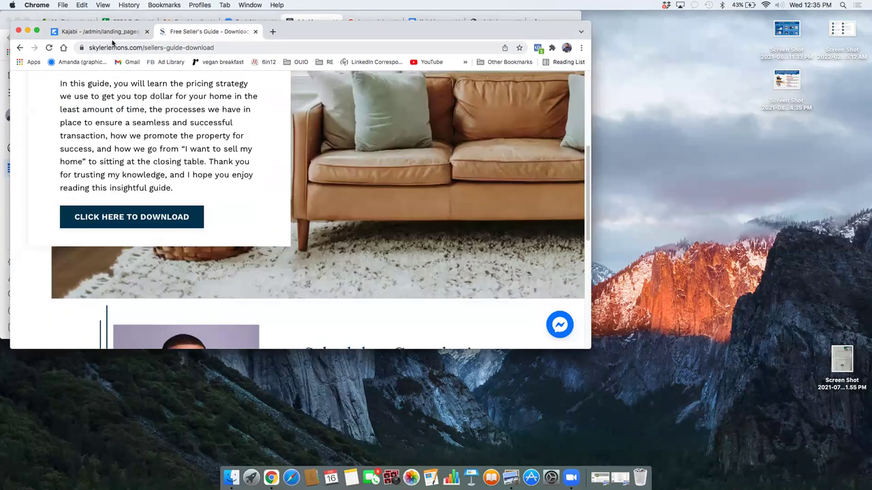
pyautogui.click(116, 36)
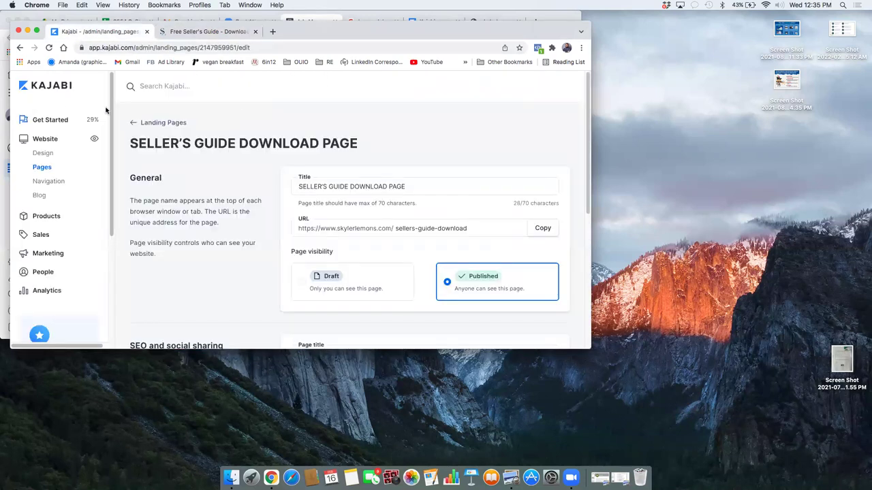
pyautogui.click(151, 122)
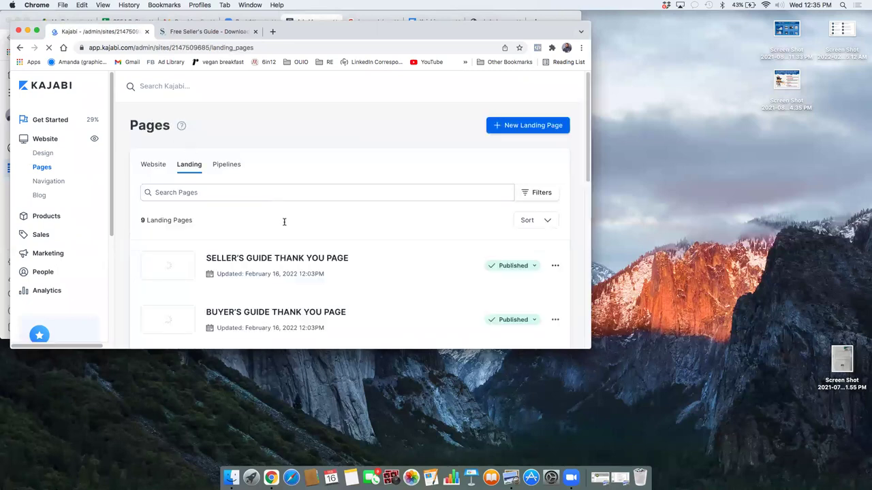
# Step: Preview the live SELLER'S GUIDE OPT-IN PAGE and copy its skylerlemons.com/sellers-guide address
pyautogui.scroll(-5, 294, 244)
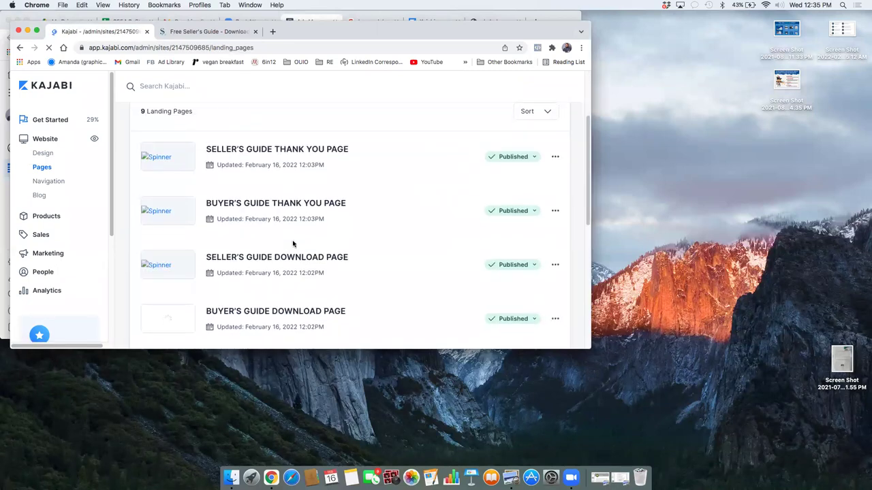
pyautogui.scroll(-5, 293, 245)
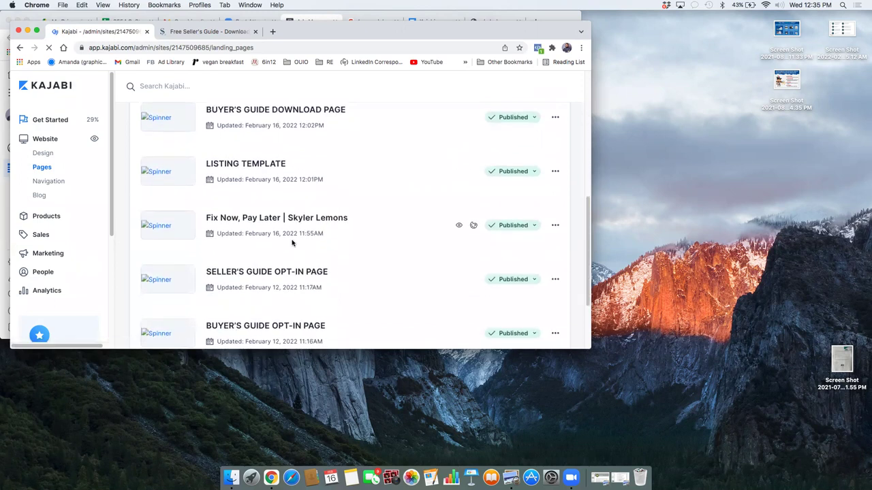
pyautogui.click(283, 263)
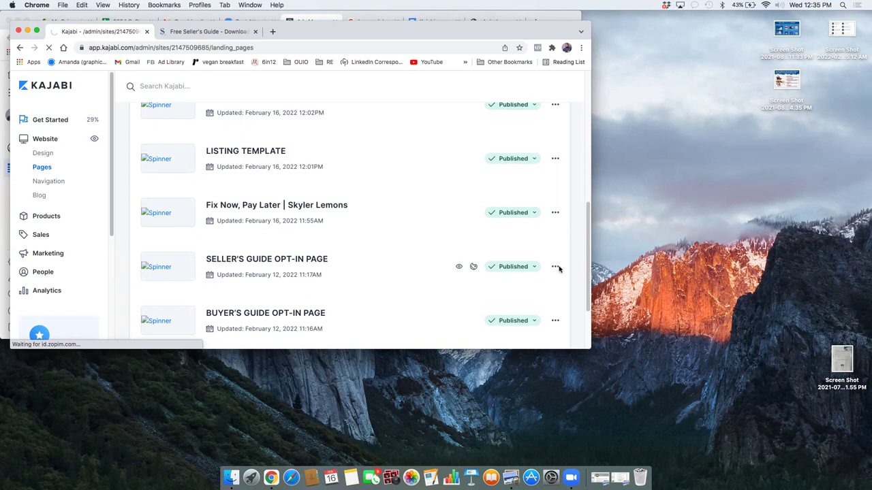
pyautogui.click(556, 269)
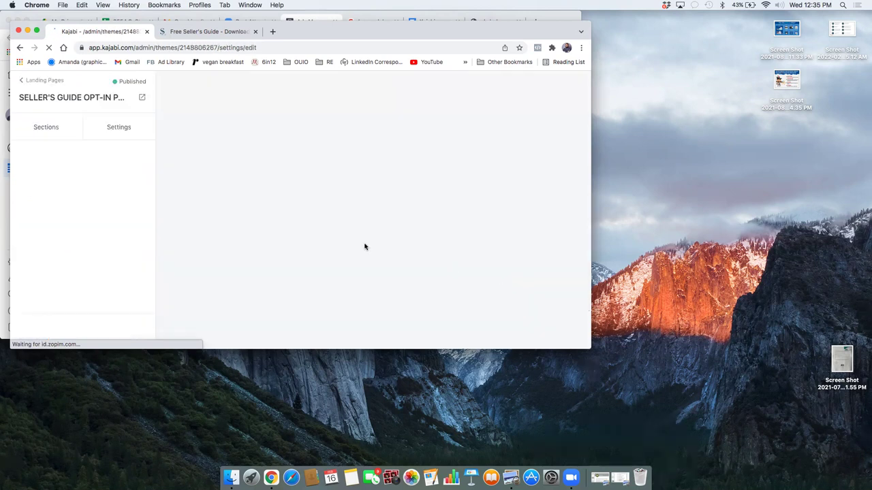
pyautogui.rightClick(166, 48)
pyautogui.click(195, 113)
pyautogui.click(28, 31)
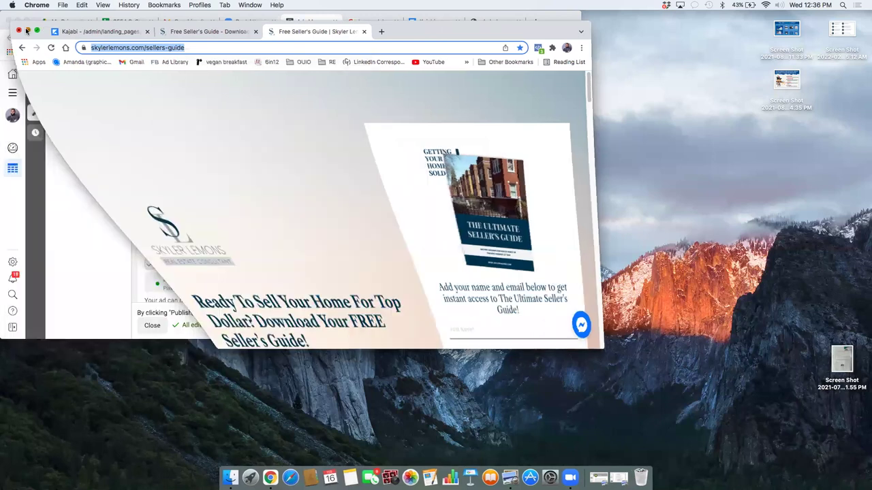
# Step: Open the call-to-action editor and check the page behind the current download URL
pyautogui.scroll(-5, 229, 233)
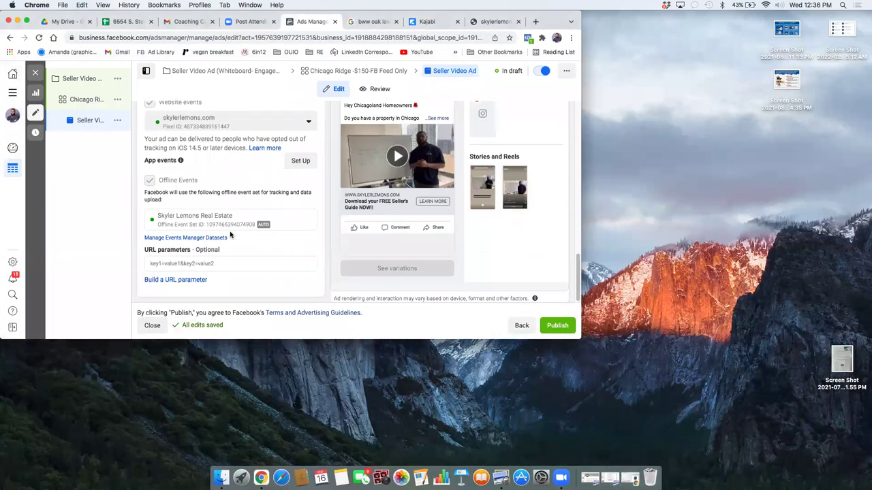
pyautogui.scroll(1, 222, 186)
pyautogui.scroll(5, 232, 170)
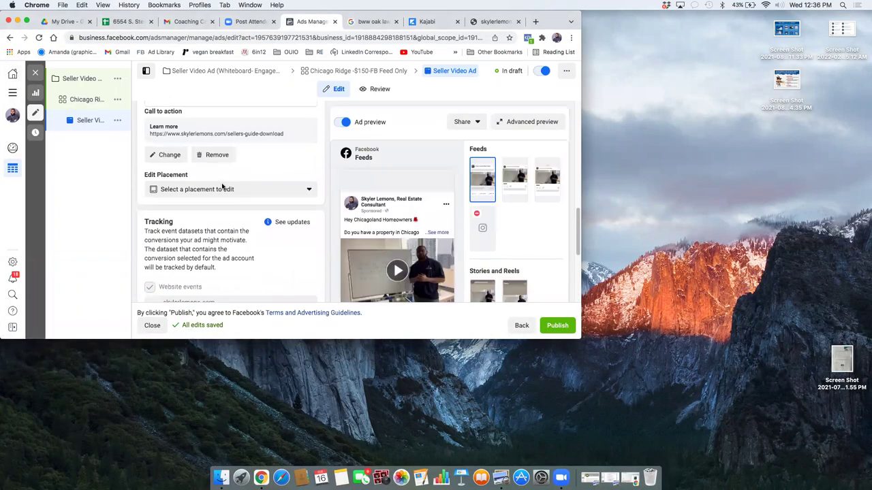
pyautogui.scroll(1, 235, 167)
pyautogui.click(170, 164)
pyautogui.moveTo(309, 198); pyautogui.dragTo(278, 200)
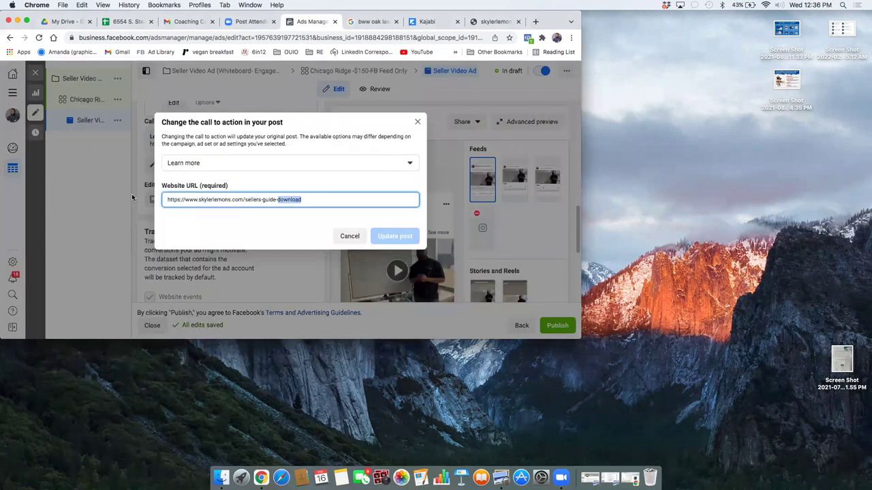
pyautogui.moveTo(132, 198); pyautogui.dragTo(85, 192)
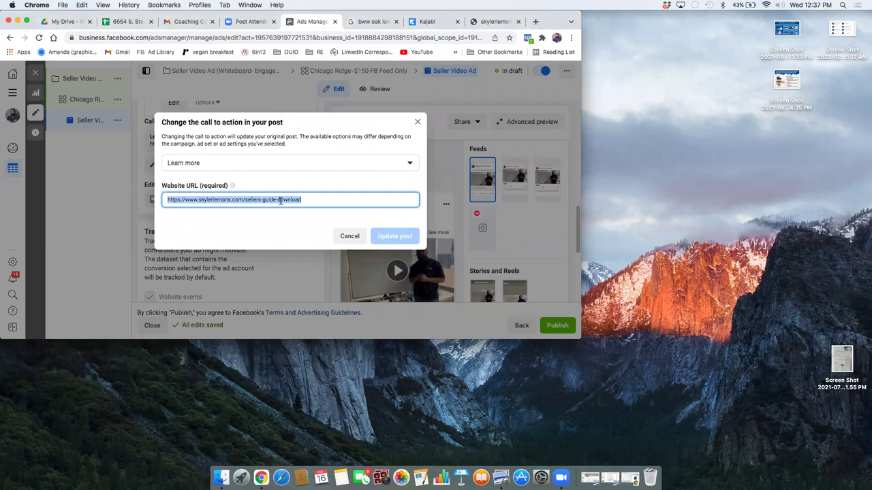
pyautogui.click(309, 199)
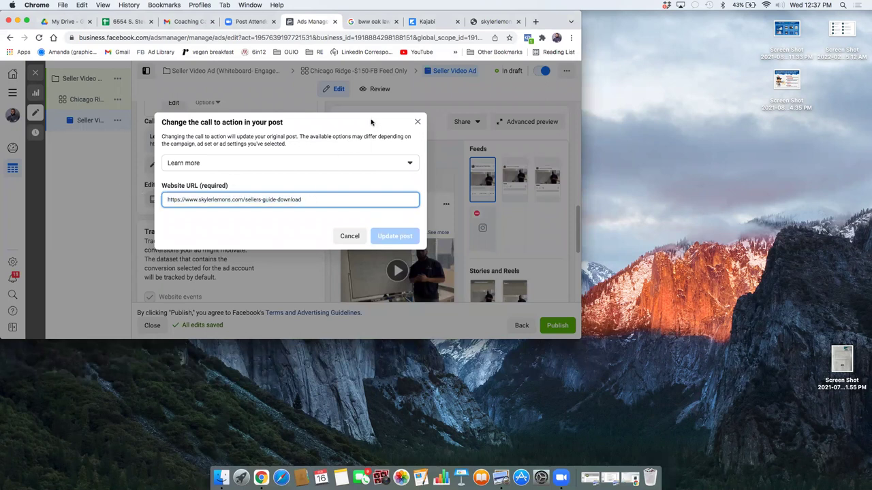
pyautogui.click(482, 25)
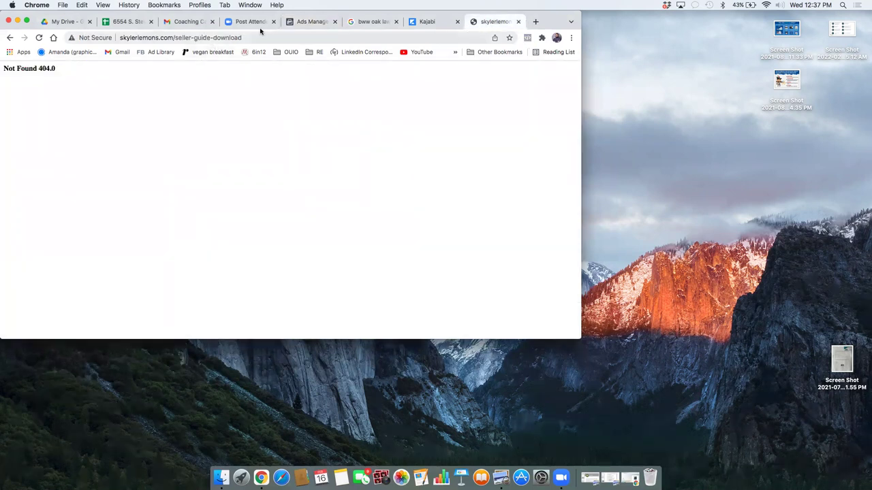
pyautogui.click(305, 24)
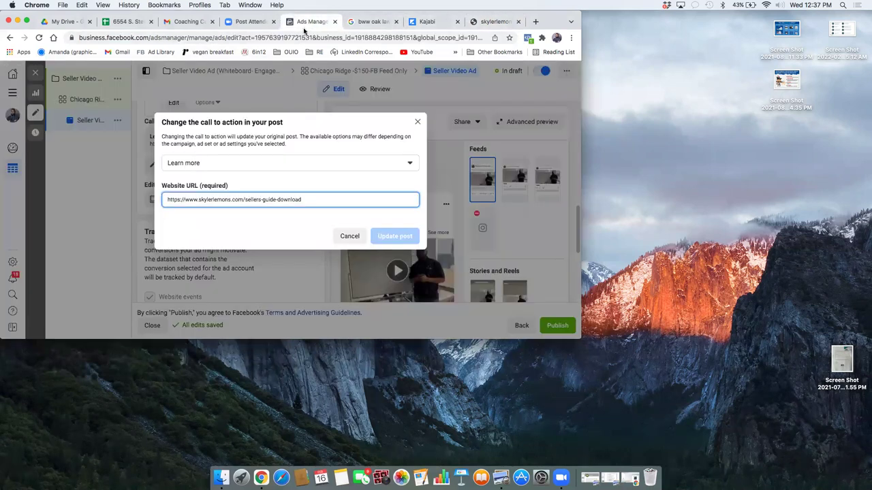
pyautogui.doubleClick(310, 200)
pyautogui.moveTo(307, 200); pyautogui.dragTo(4, 195)
pyautogui.press('super+c')
pyautogui.press('BackSpace')
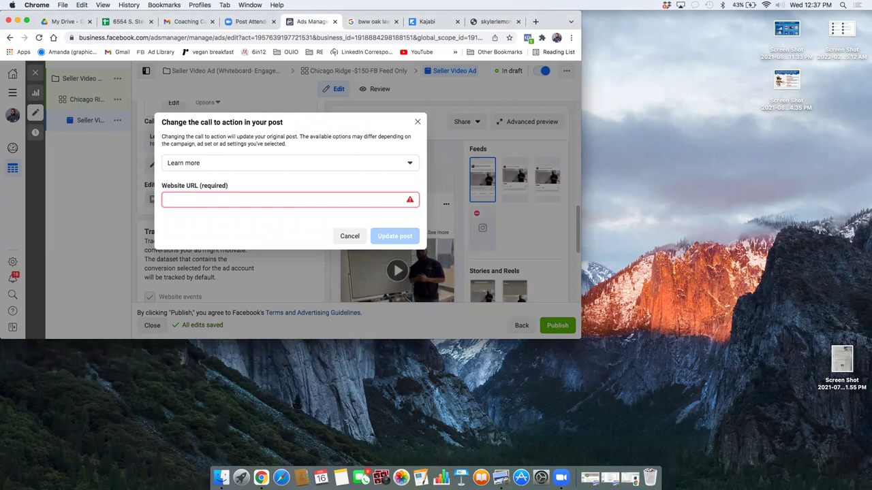
pyautogui.rightClick(193, 198)
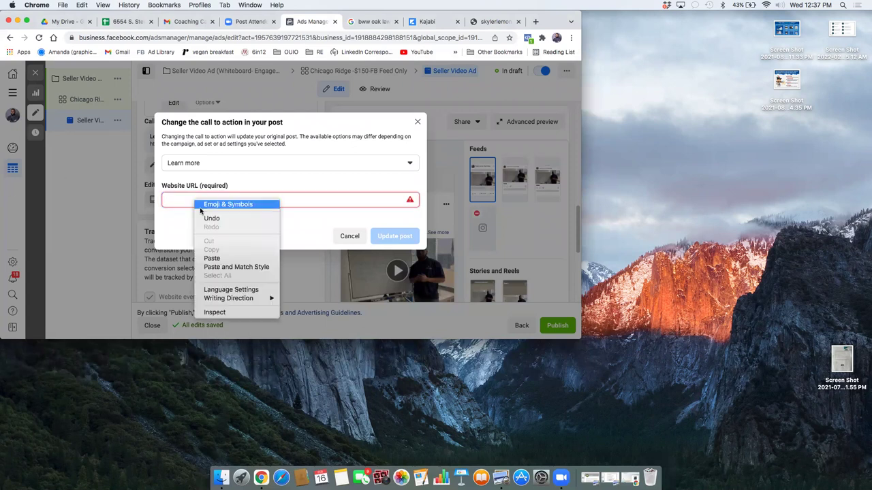
pyautogui.click(213, 258)
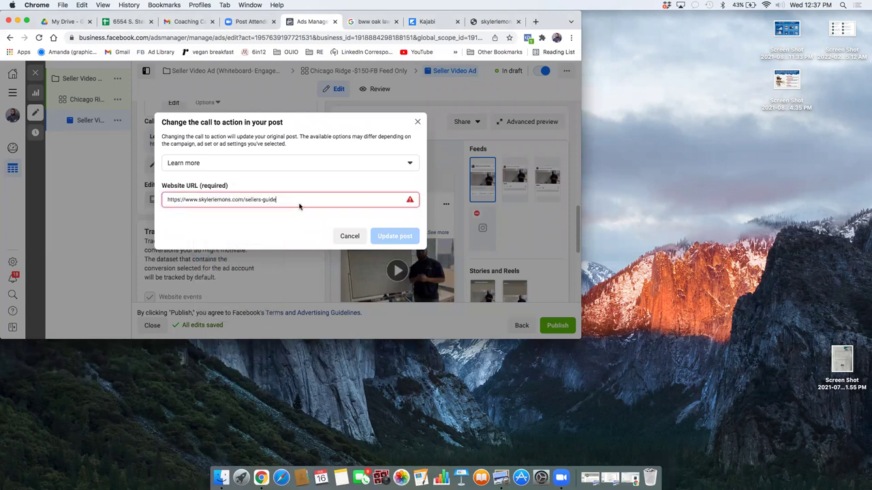
pyautogui.click(404, 239)
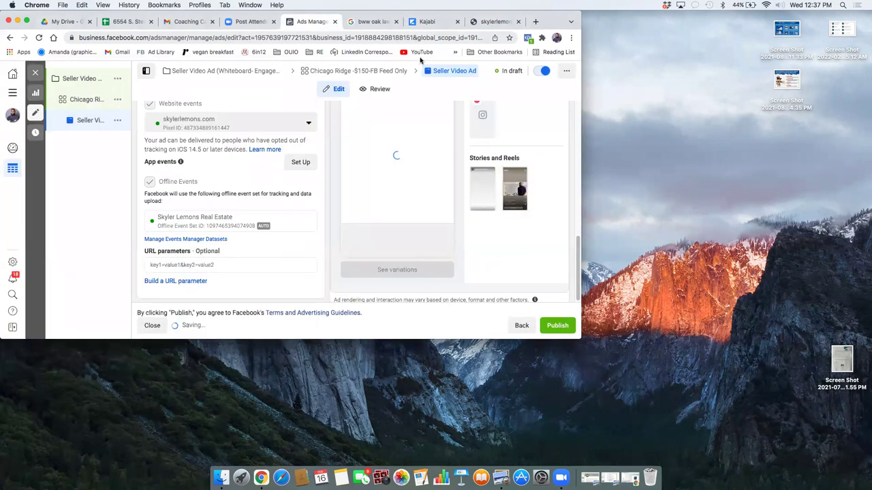
# Step: Maximize the browser window and switch to the Google search tab
pyautogui.scroll(5, 415, 115)
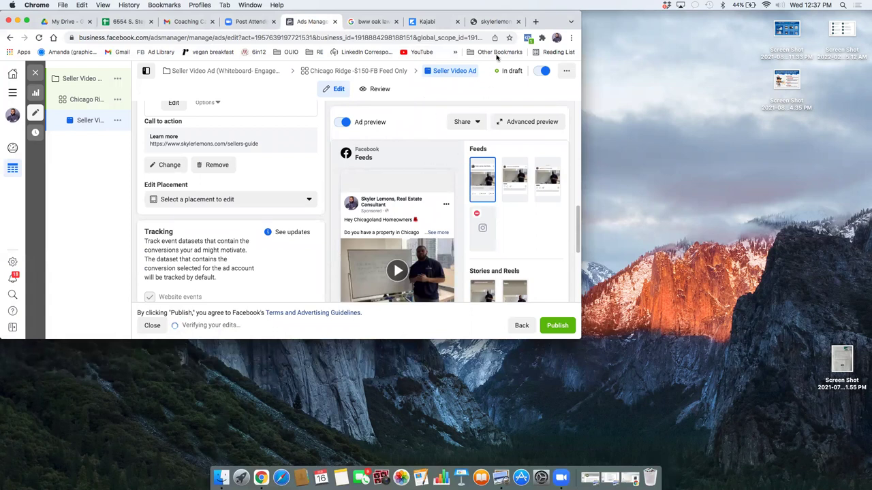
pyautogui.click(26, 22)
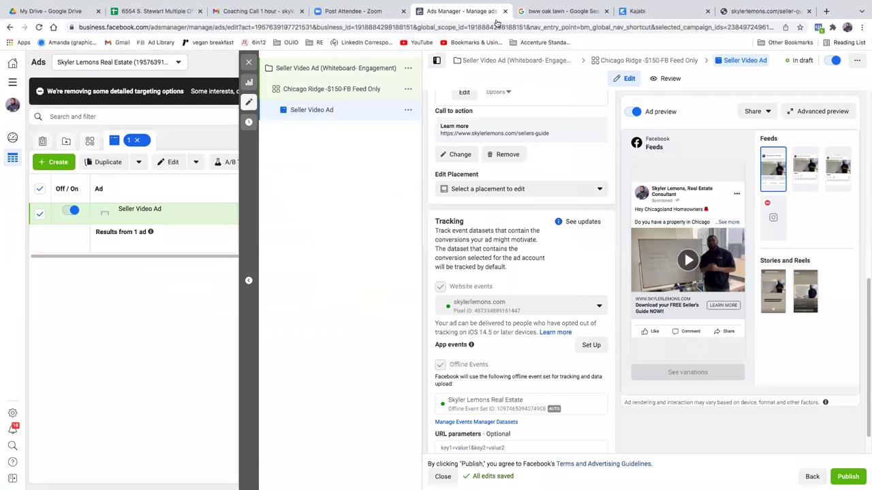
pyautogui.click(584, 13)
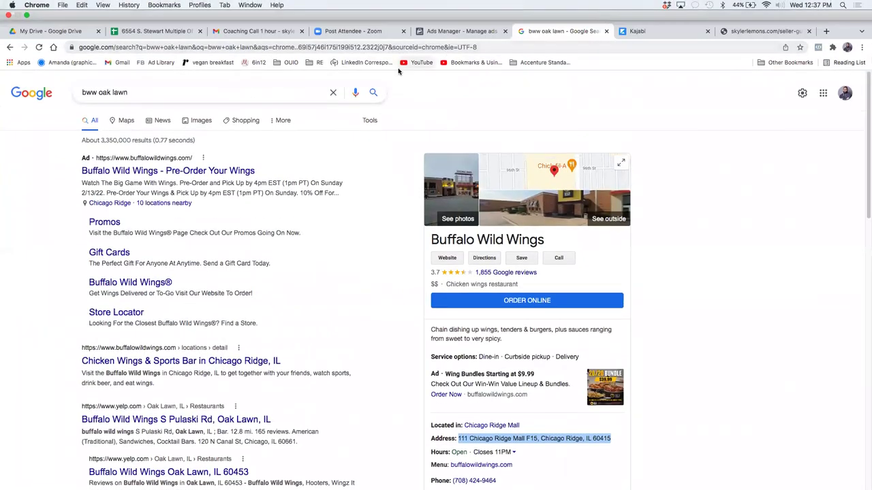
# Step: Load skylerlemons.com/sellers-guide in the search tab's address bar
pyautogui.rightClick(392, 48)
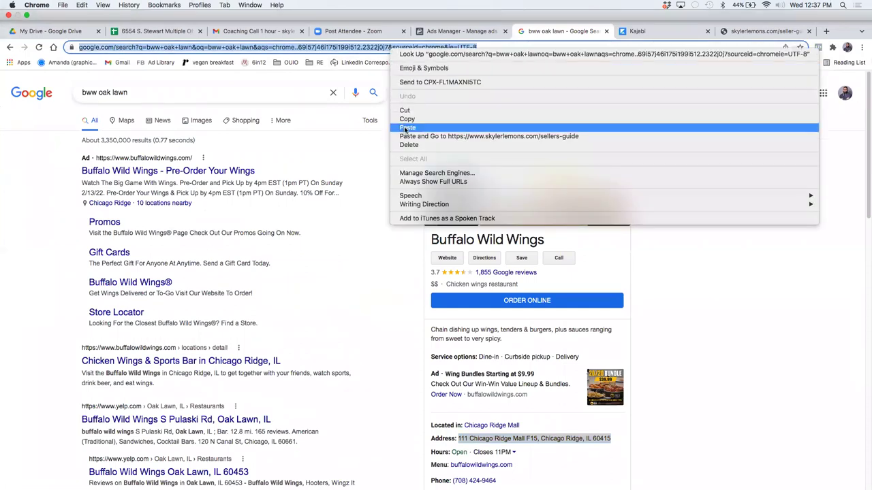
pyautogui.click(408, 128)
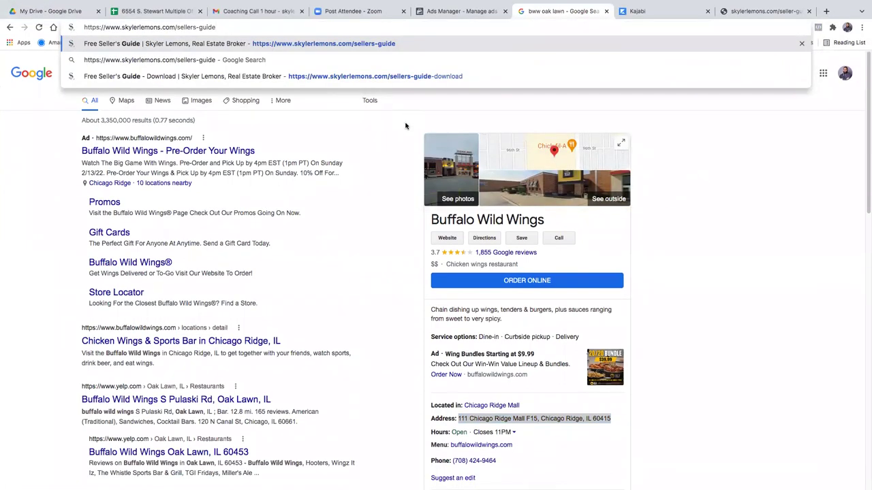
pyautogui.press('Return')
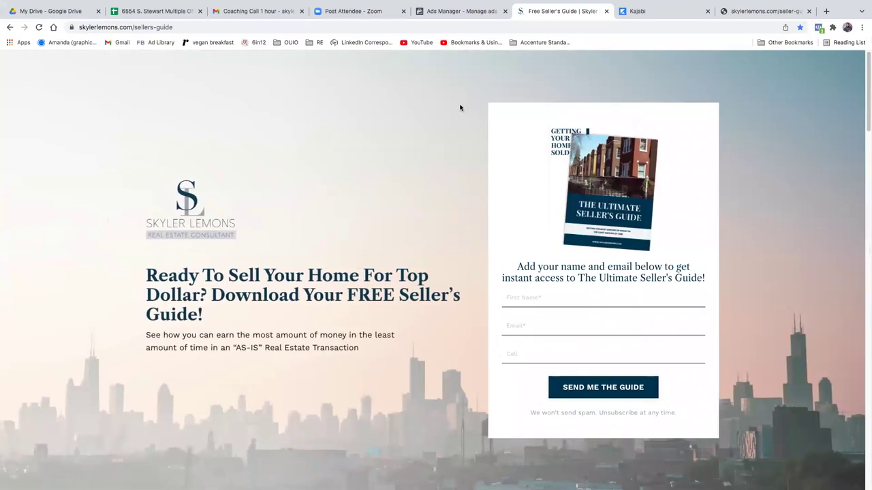
# Step: Confirm the page's Facebook pixels fire with Pixel Helper, then return to the Ads Manager tab
pyautogui.click(820, 30)
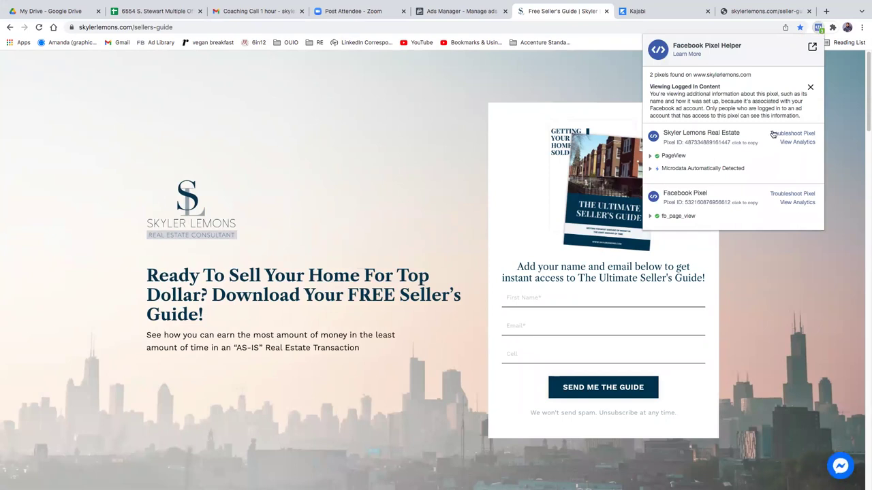
pyautogui.click(840, 132)
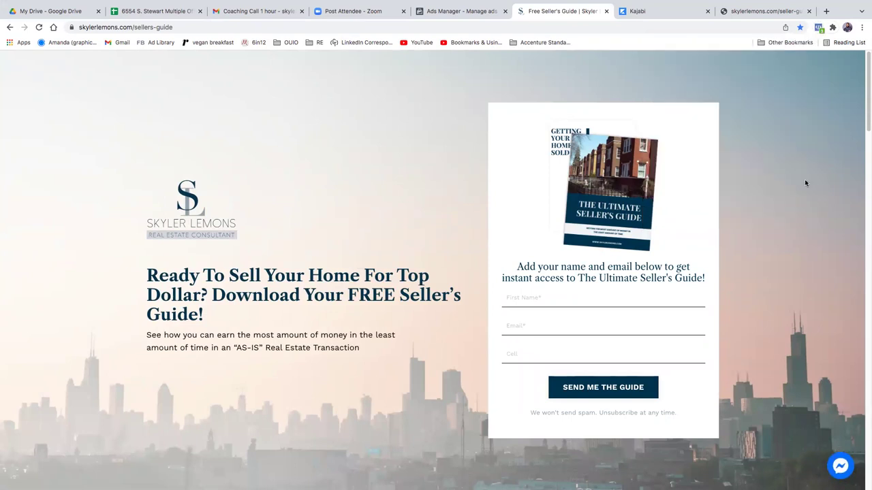
pyautogui.scroll(-7, 763, 223)
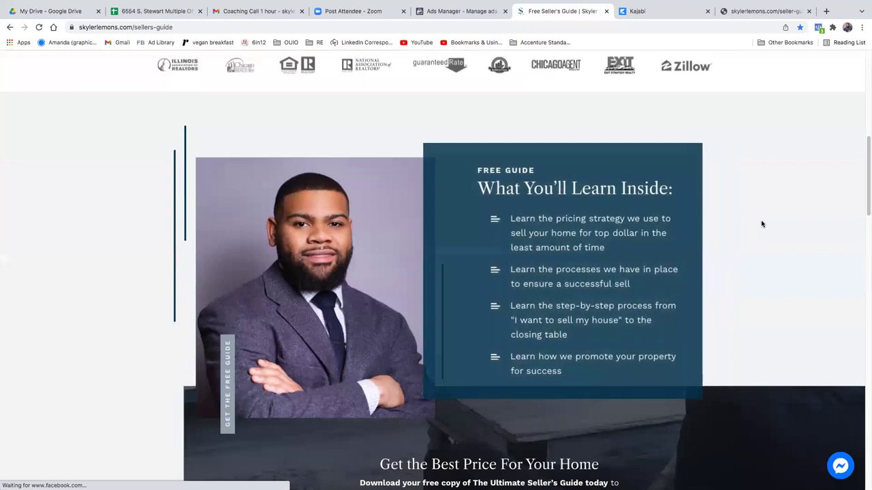
pyautogui.scroll(-2, 741, 222)
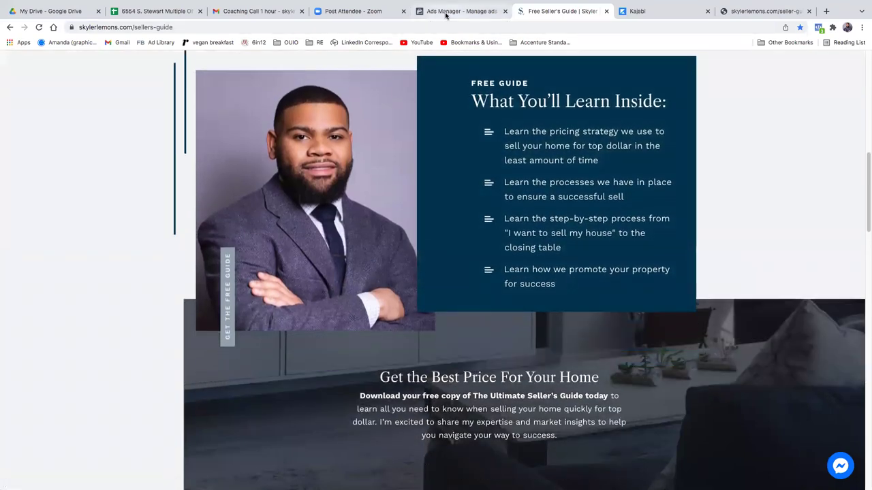
pyautogui.click(446, 12)
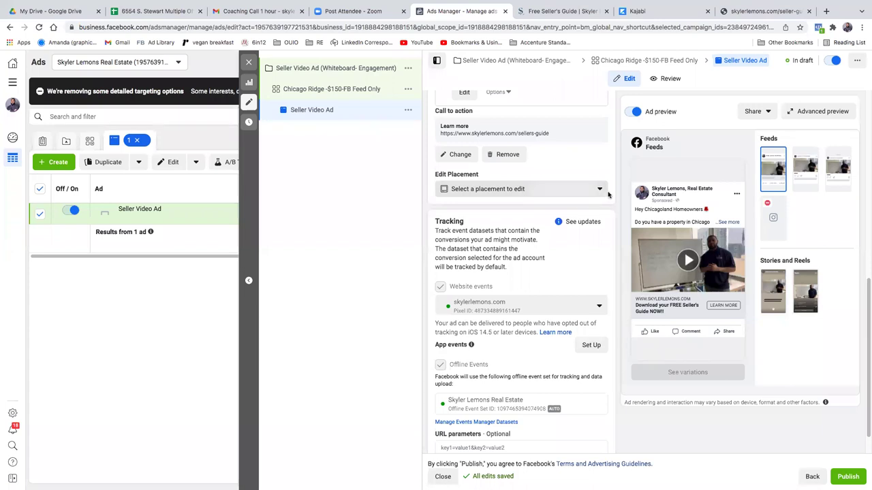
# Step: Publish the Seller Video Ad and switch to the Free Seller's Guide page tab
pyautogui.scroll(-1, 482, 303)
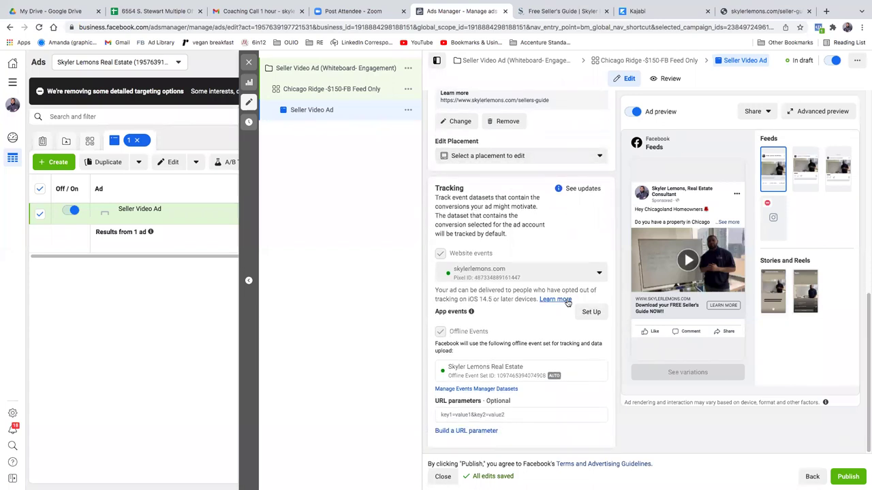
pyautogui.click(848, 476)
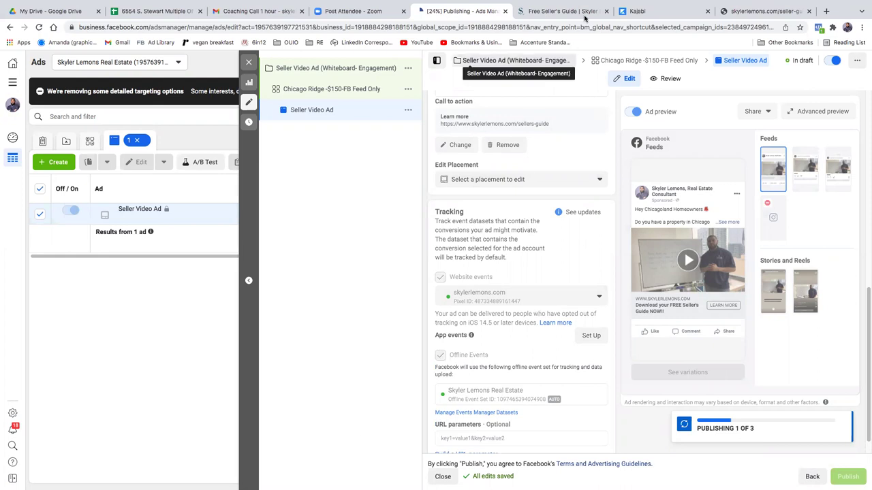
pyautogui.click(558, 13)
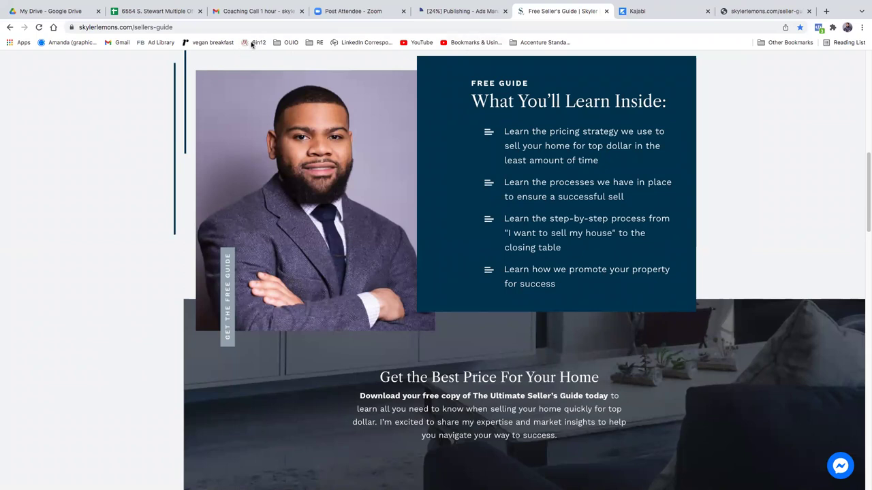
# Step: Open Ads Manager campaigns from the RE bookmarks' Facebook Ads shortcuts
pyautogui.click(311, 46)
pyautogui.moveTo(347, 60)
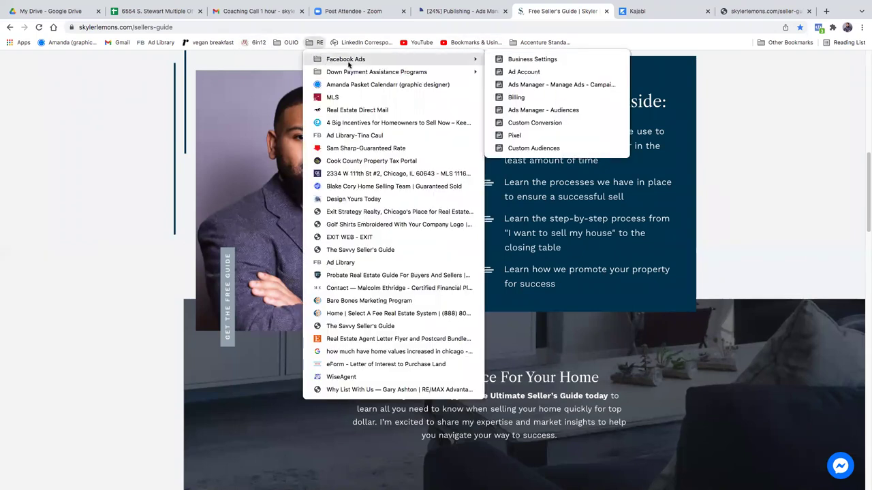
pyautogui.click(559, 86)
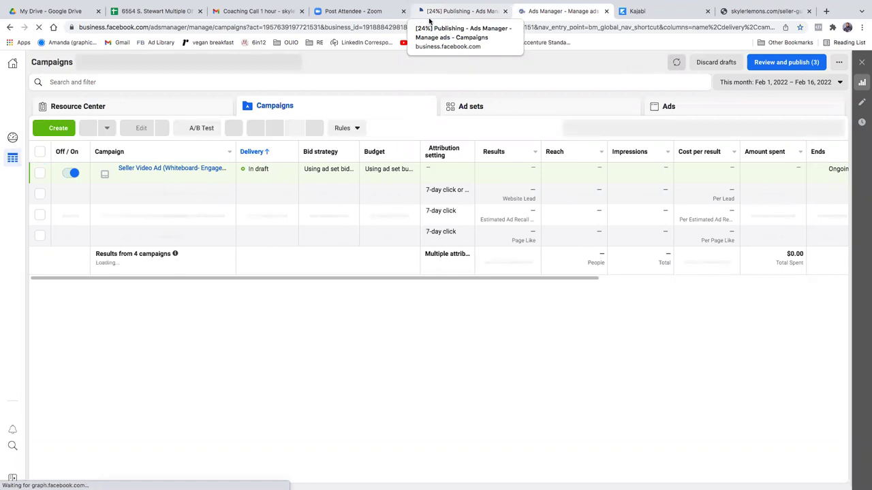
# Step: Review the 3 draft items and publish the Seller Video Ad campaign
pyautogui.click(795, 68)
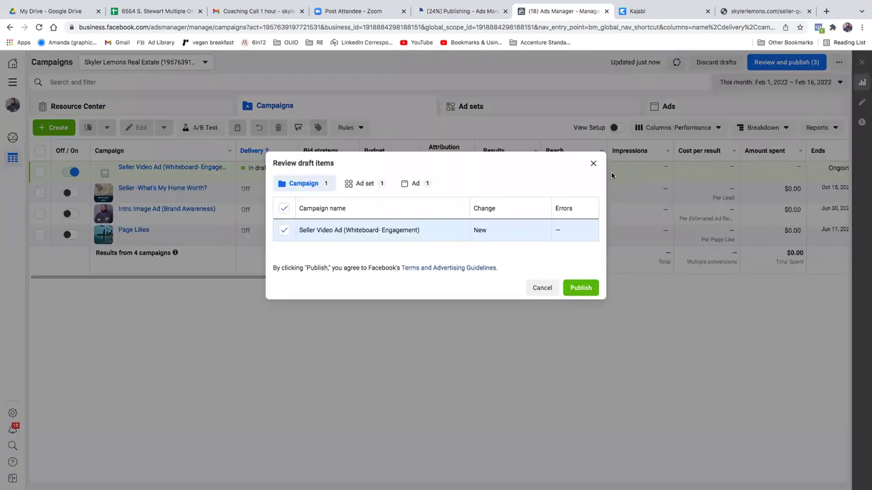
pyautogui.click(578, 288)
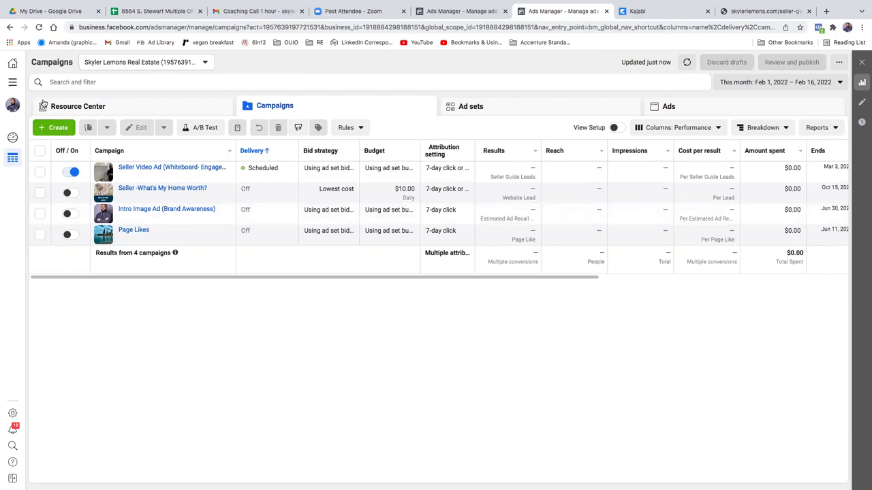
# Step: Go to Audiences from All tools and start a new Custom Audience
pyautogui.click(12, 82)
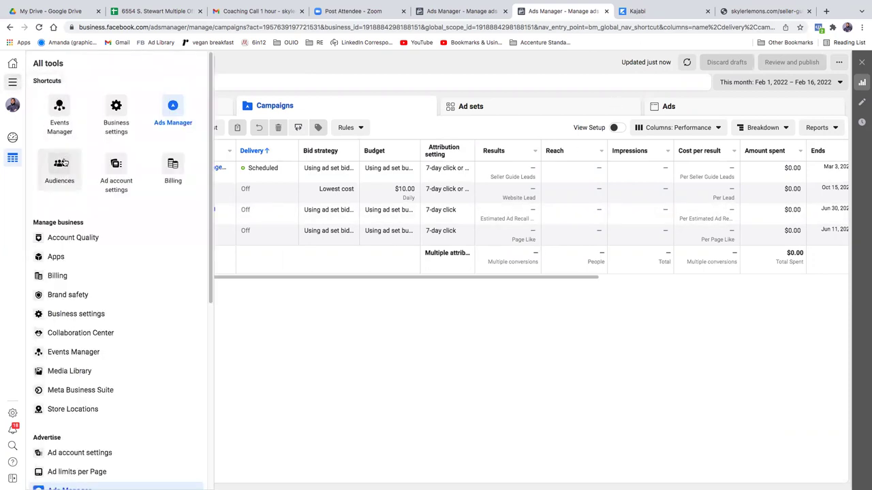
pyautogui.click(61, 163)
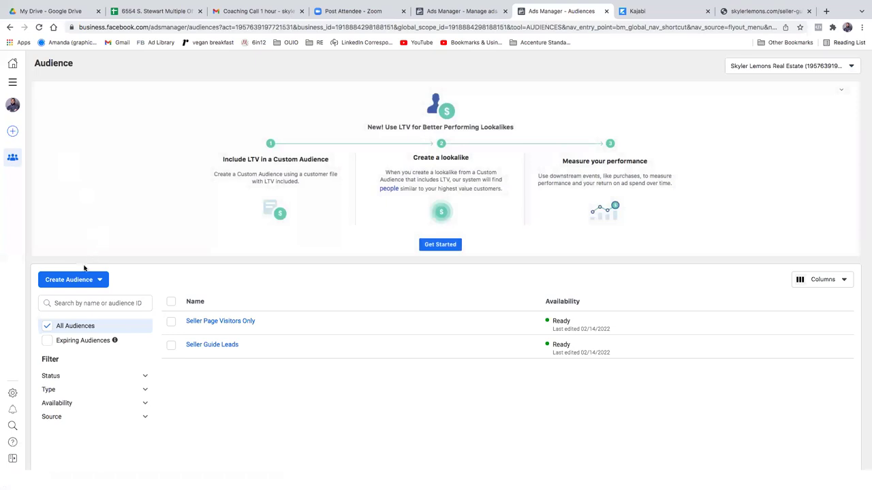
pyautogui.click(72, 279)
pyautogui.click(73, 304)
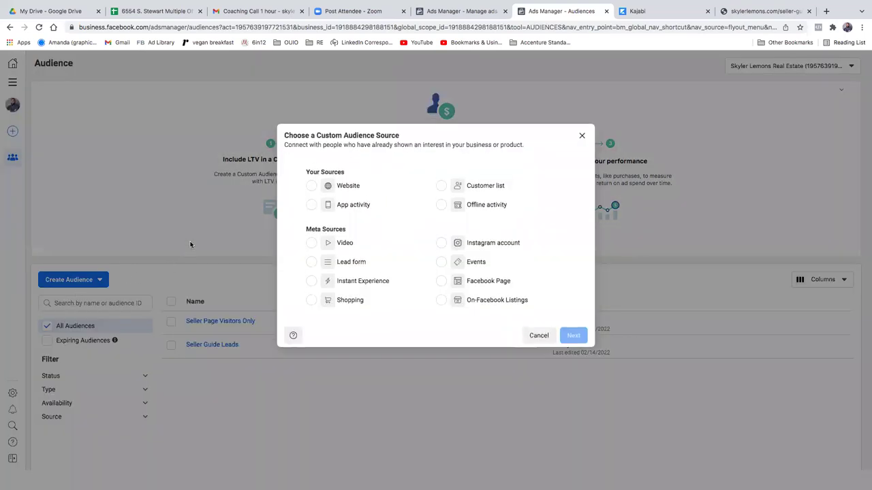
# Step: Use Video as the source, targeting ThruPlay viewers of the Feb 14 Seller's Guide video
pyautogui.click(312, 243)
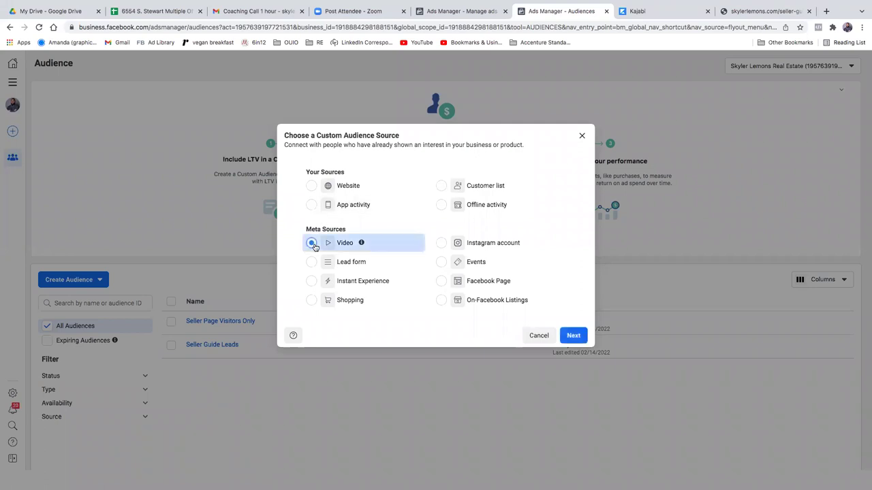
pyautogui.click(572, 335)
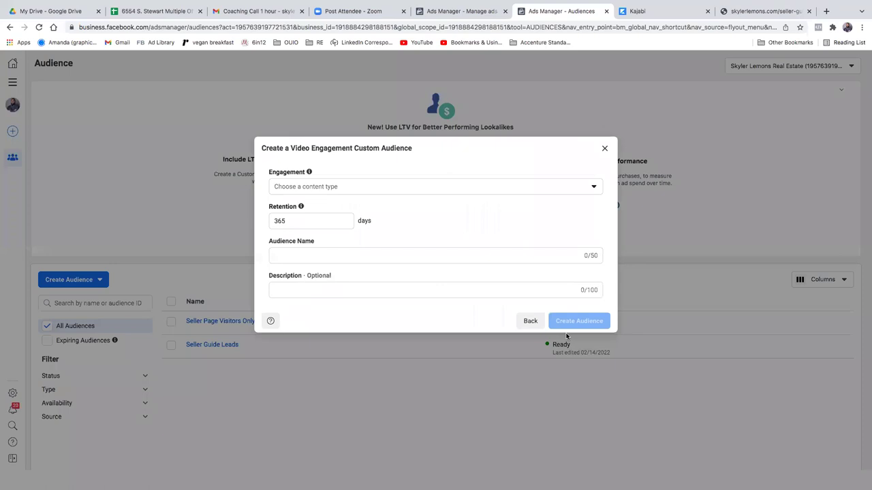
pyautogui.click(308, 189)
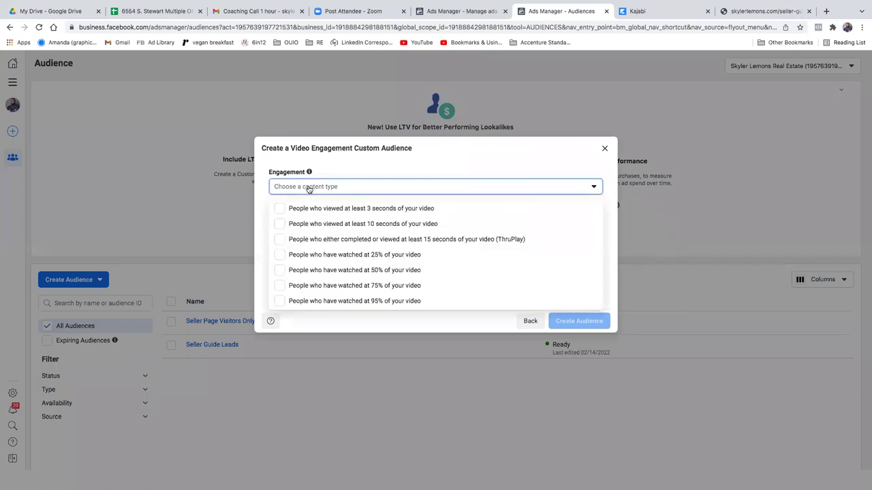
pyautogui.click(333, 239)
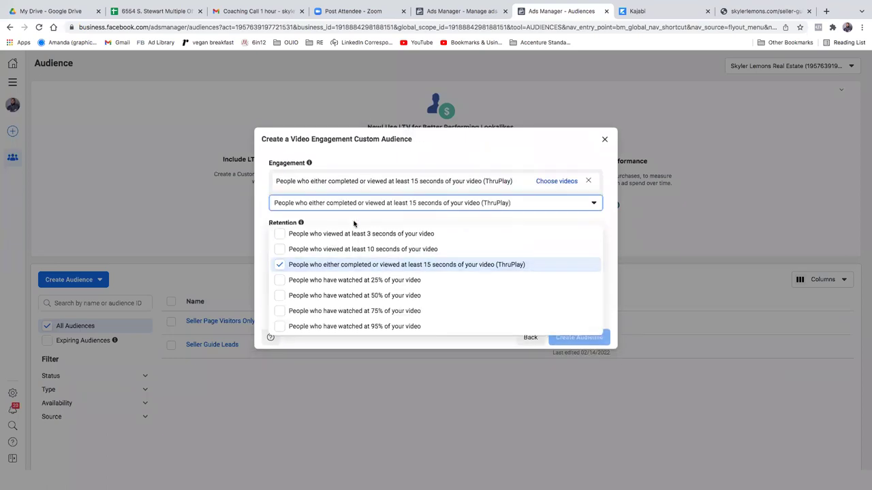
pyautogui.click(627, 297)
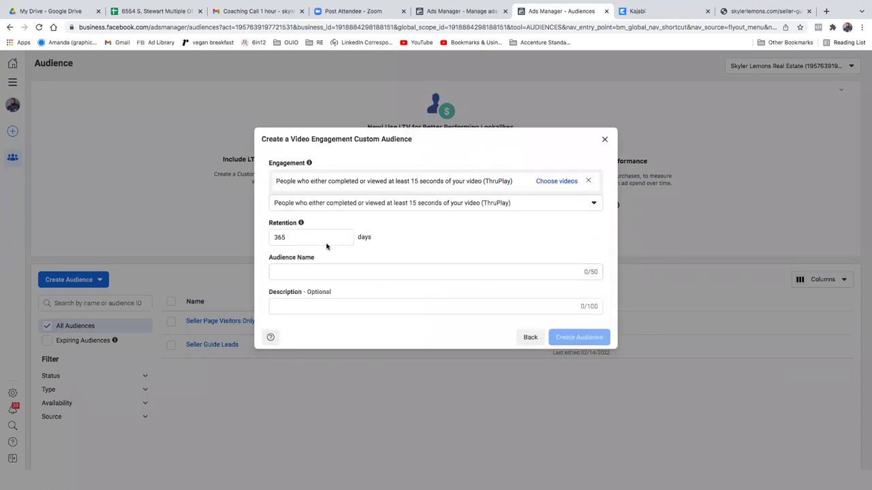
pyautogui.click(557, 181)
pyautogui.click(195, 187)
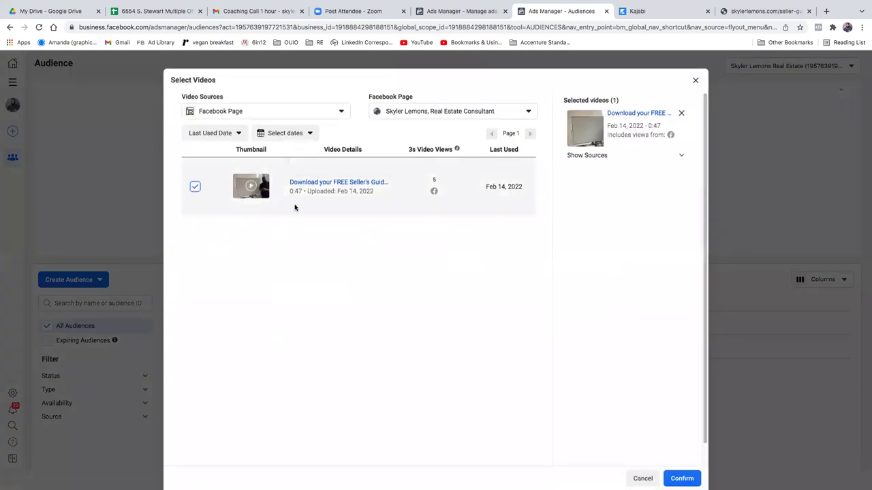
pyautogui.click(679, 478)
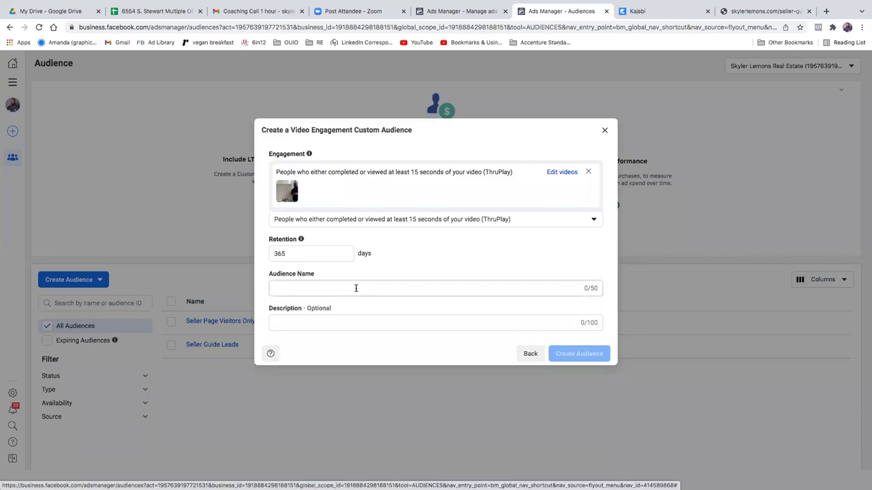
# Step: Change the audience retention from 365 to 45 days
pyautogui.click(334, 252)
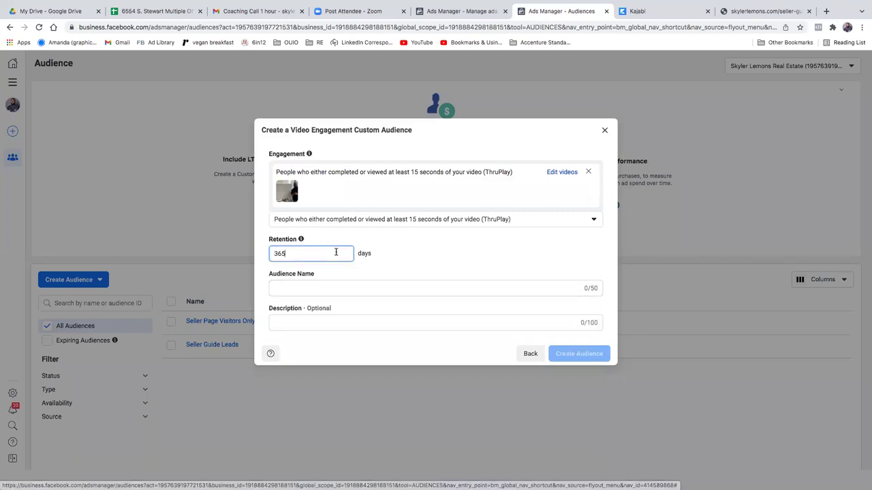
pyautogui.doubleClick(299, 256)
pyautogui.write('18')
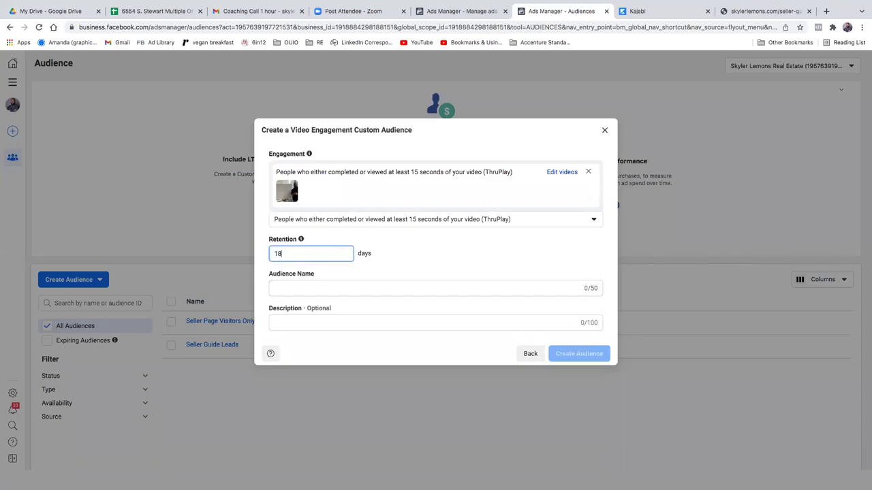
pyautogui.press('BackSpace')
pyautogui.press('BackSpace')
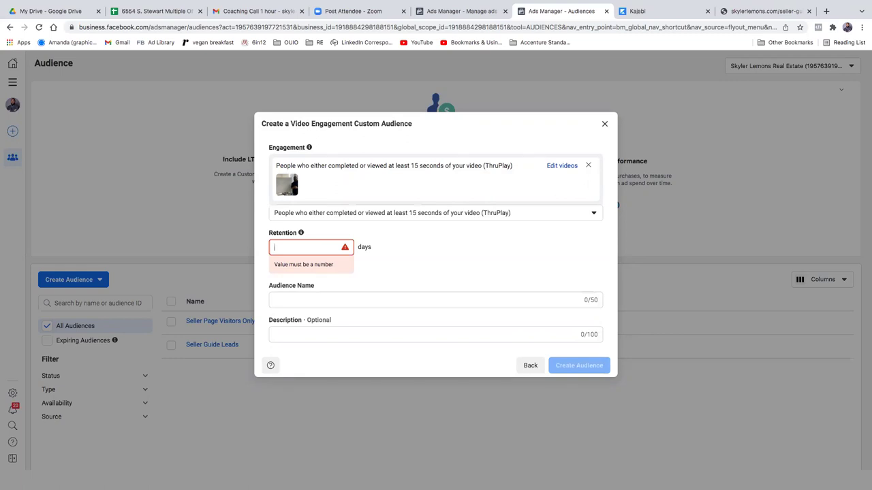
pyautogui.write('30')
pyautogui.press('BackSpace')
pyautogui.press('BackSpace')
pyautogui.write('45')
# Step: Name the audience 'Whiteboard Seller Video (15 sec)' and create it
pyautogui.click(286, 286)
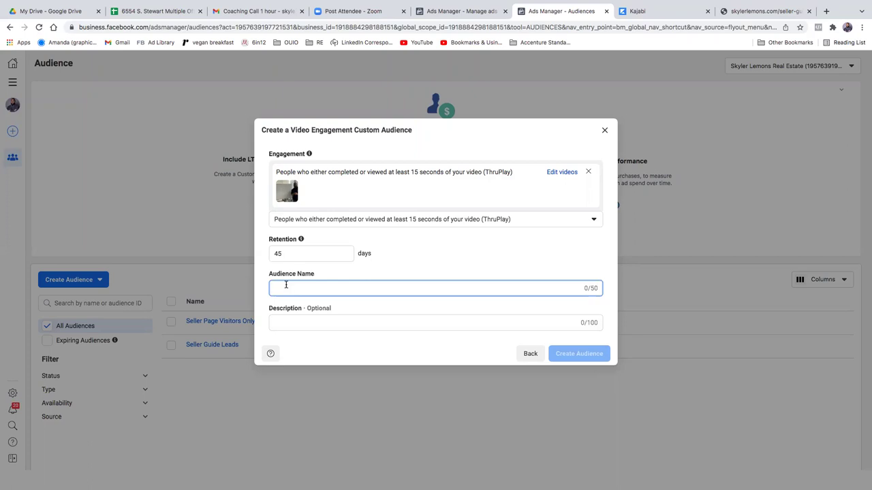
pyautogui.write('Wh')
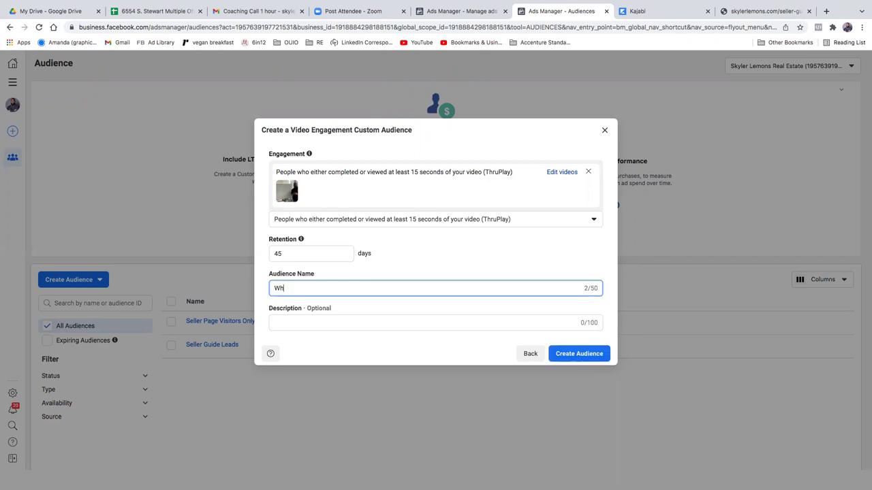
pyautogui.write('iteboard Seller Video')
pyautogui.click(323, 322)
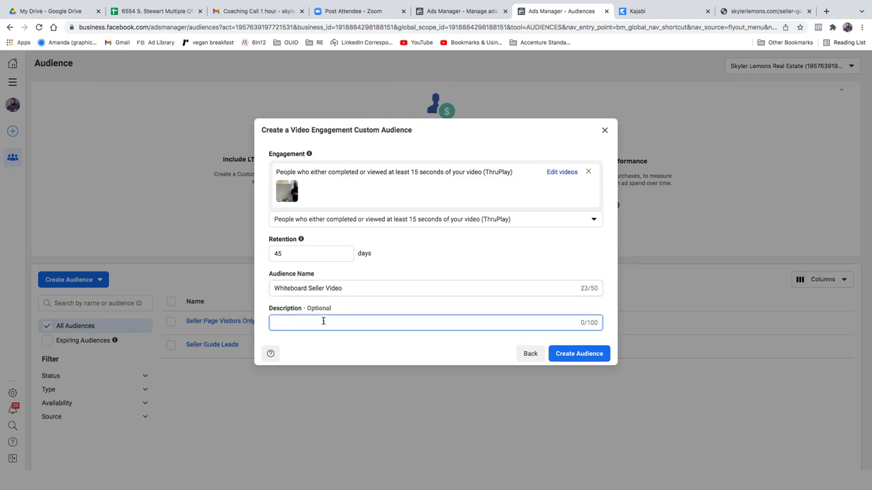
pyautogui.click(343, 288)
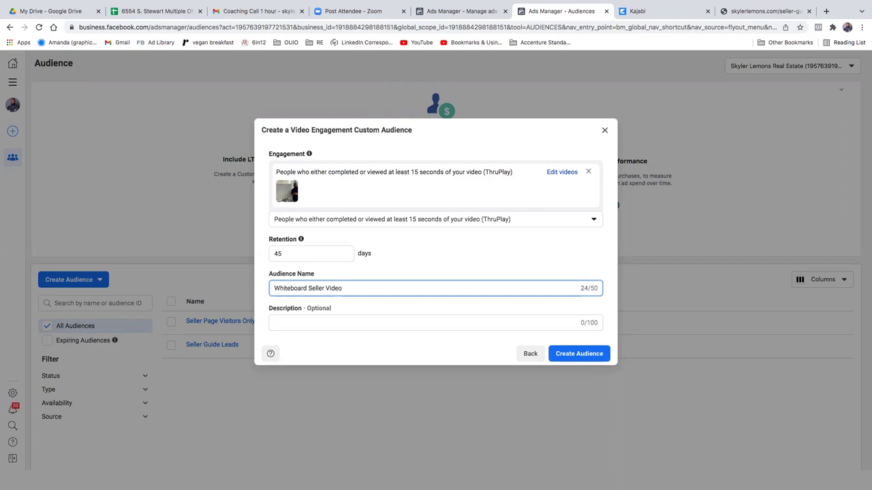
pyautogui.write('(15 sec)')
pyautogui.click(563, 355)
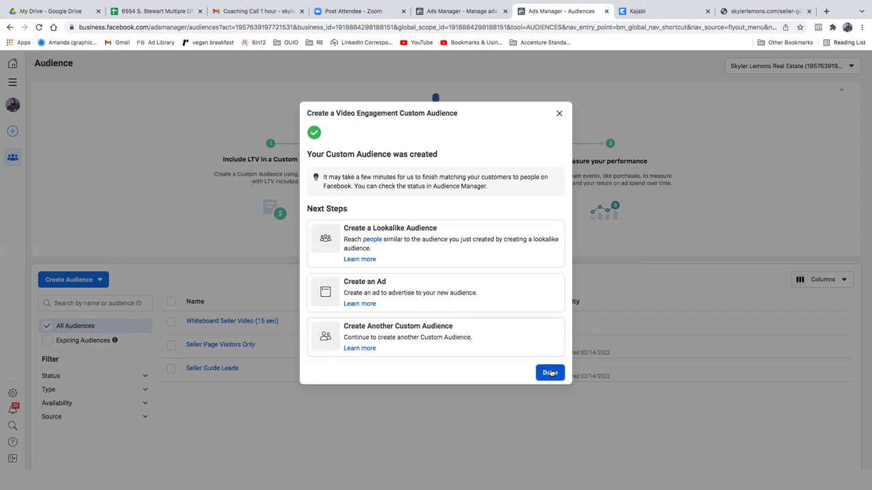
pyautogui.click(550, 373)
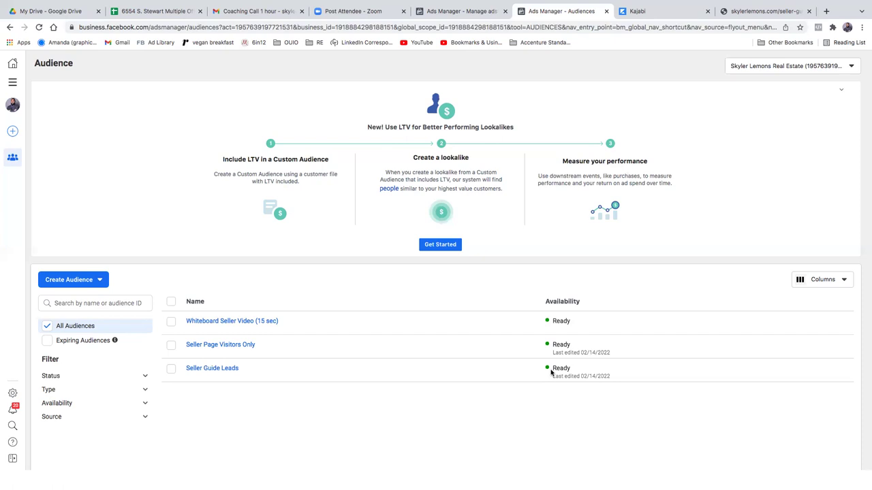
# Step: Open amazon.com in a new Chrome tab
pyautogui.moveTo(818, 3)
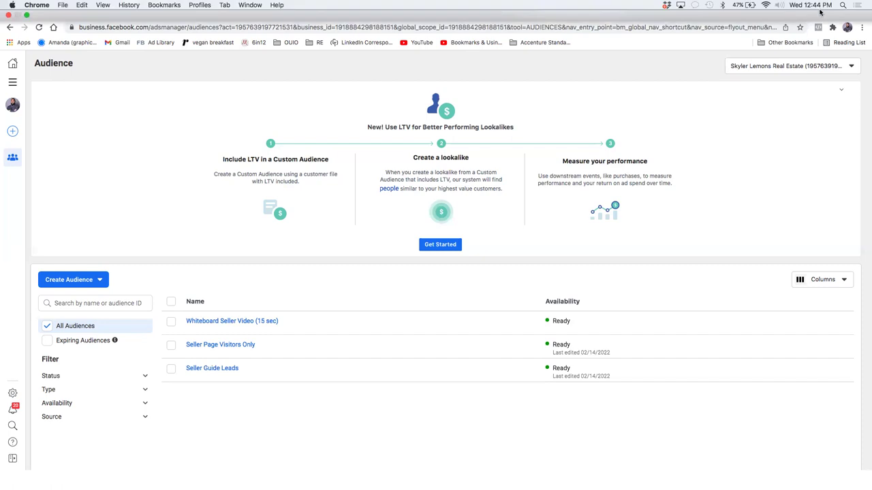
pyautogui.click(827, 30)
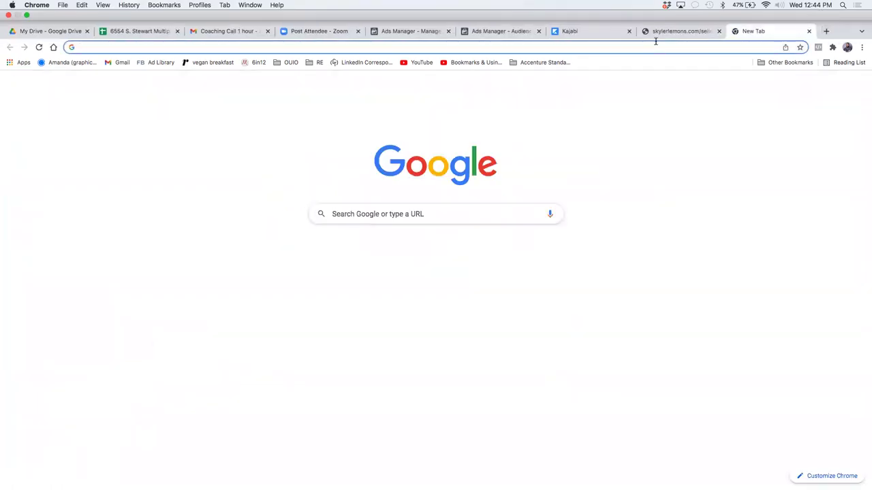
pyautogui.write('amazon.com')
pyautogui.press('Return')
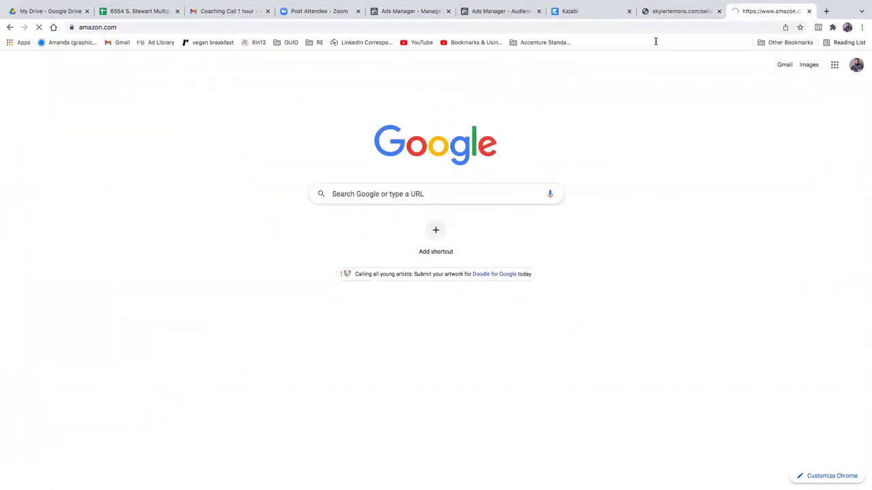